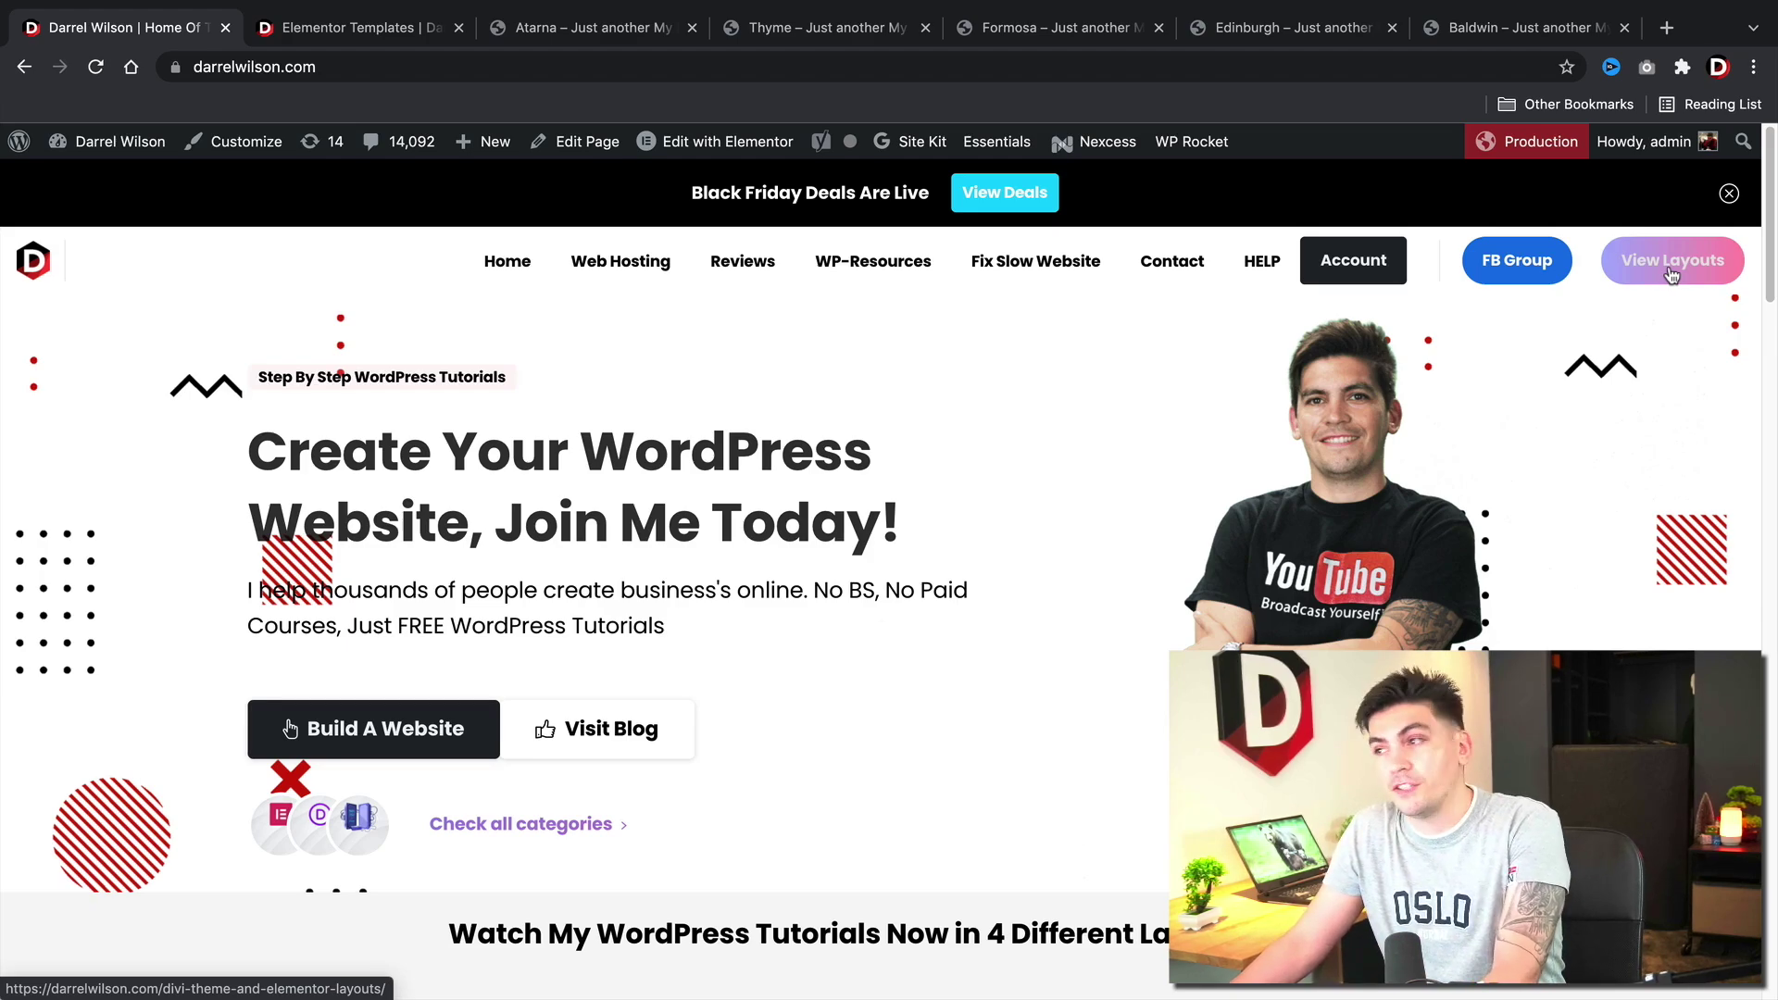
Step: Switch to the Darrel Wilson page listing free $0 Elementor template kits like Thyme and Atarna
key("ctrl+Tab")
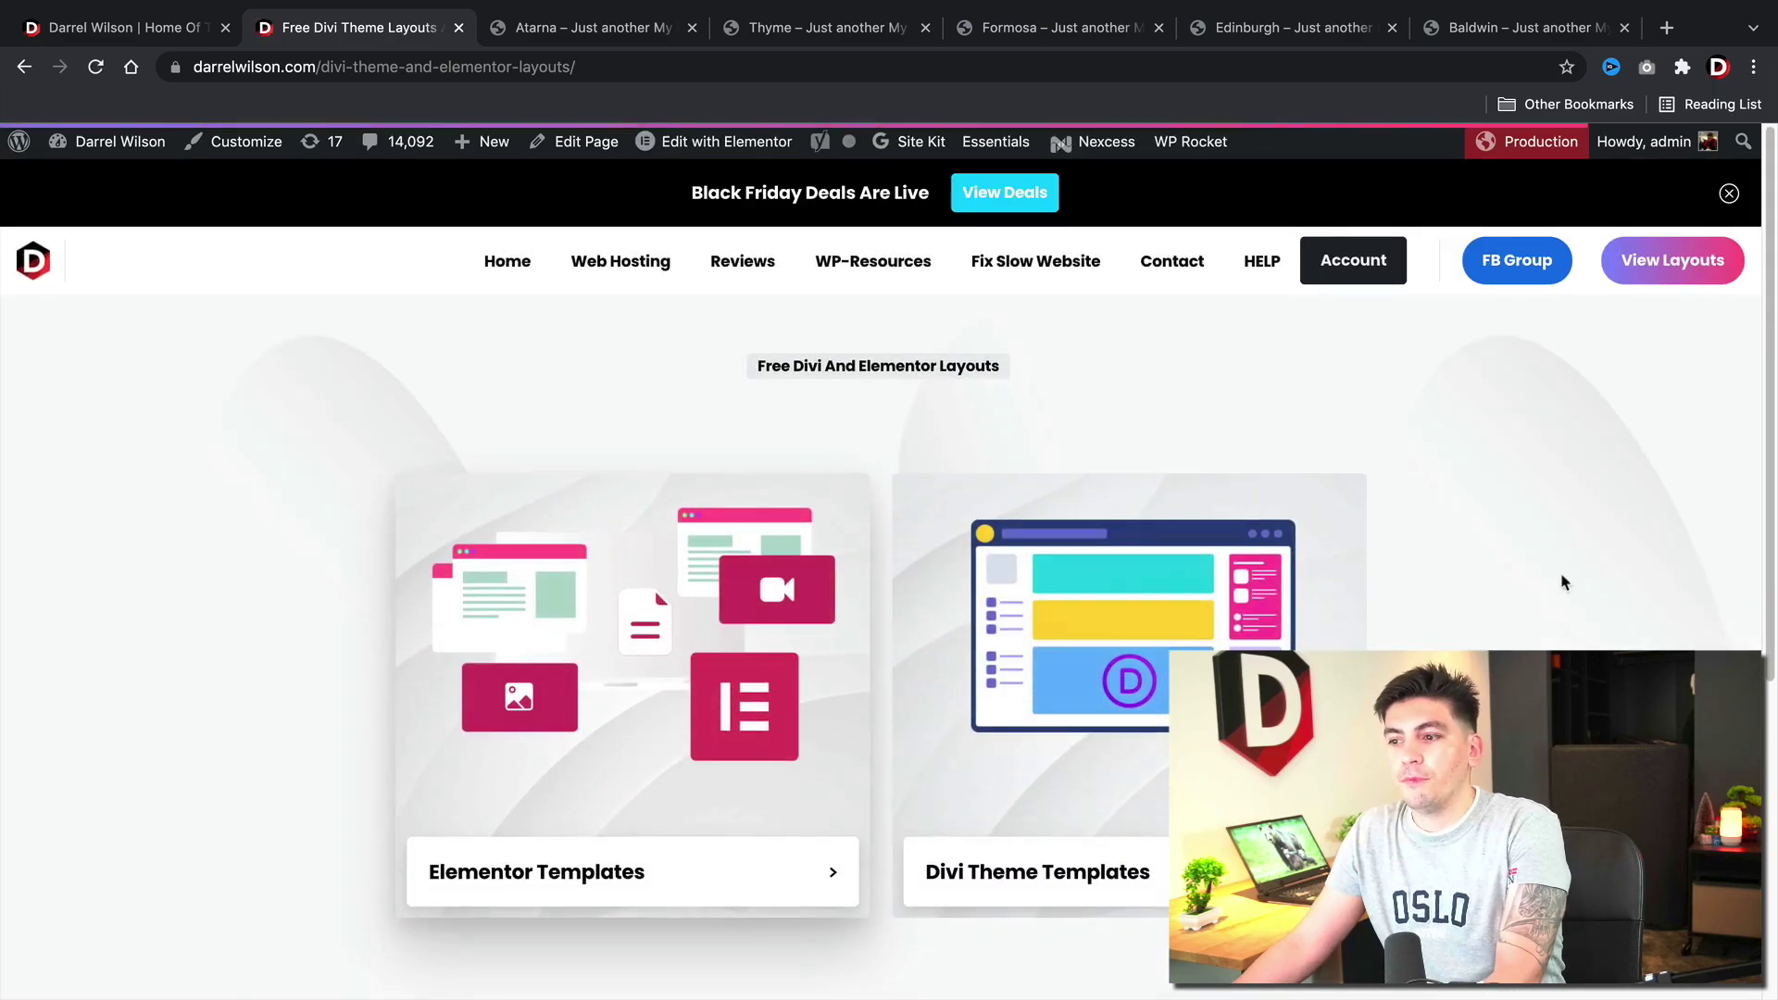
scroll(1560, 583, "down", 1)
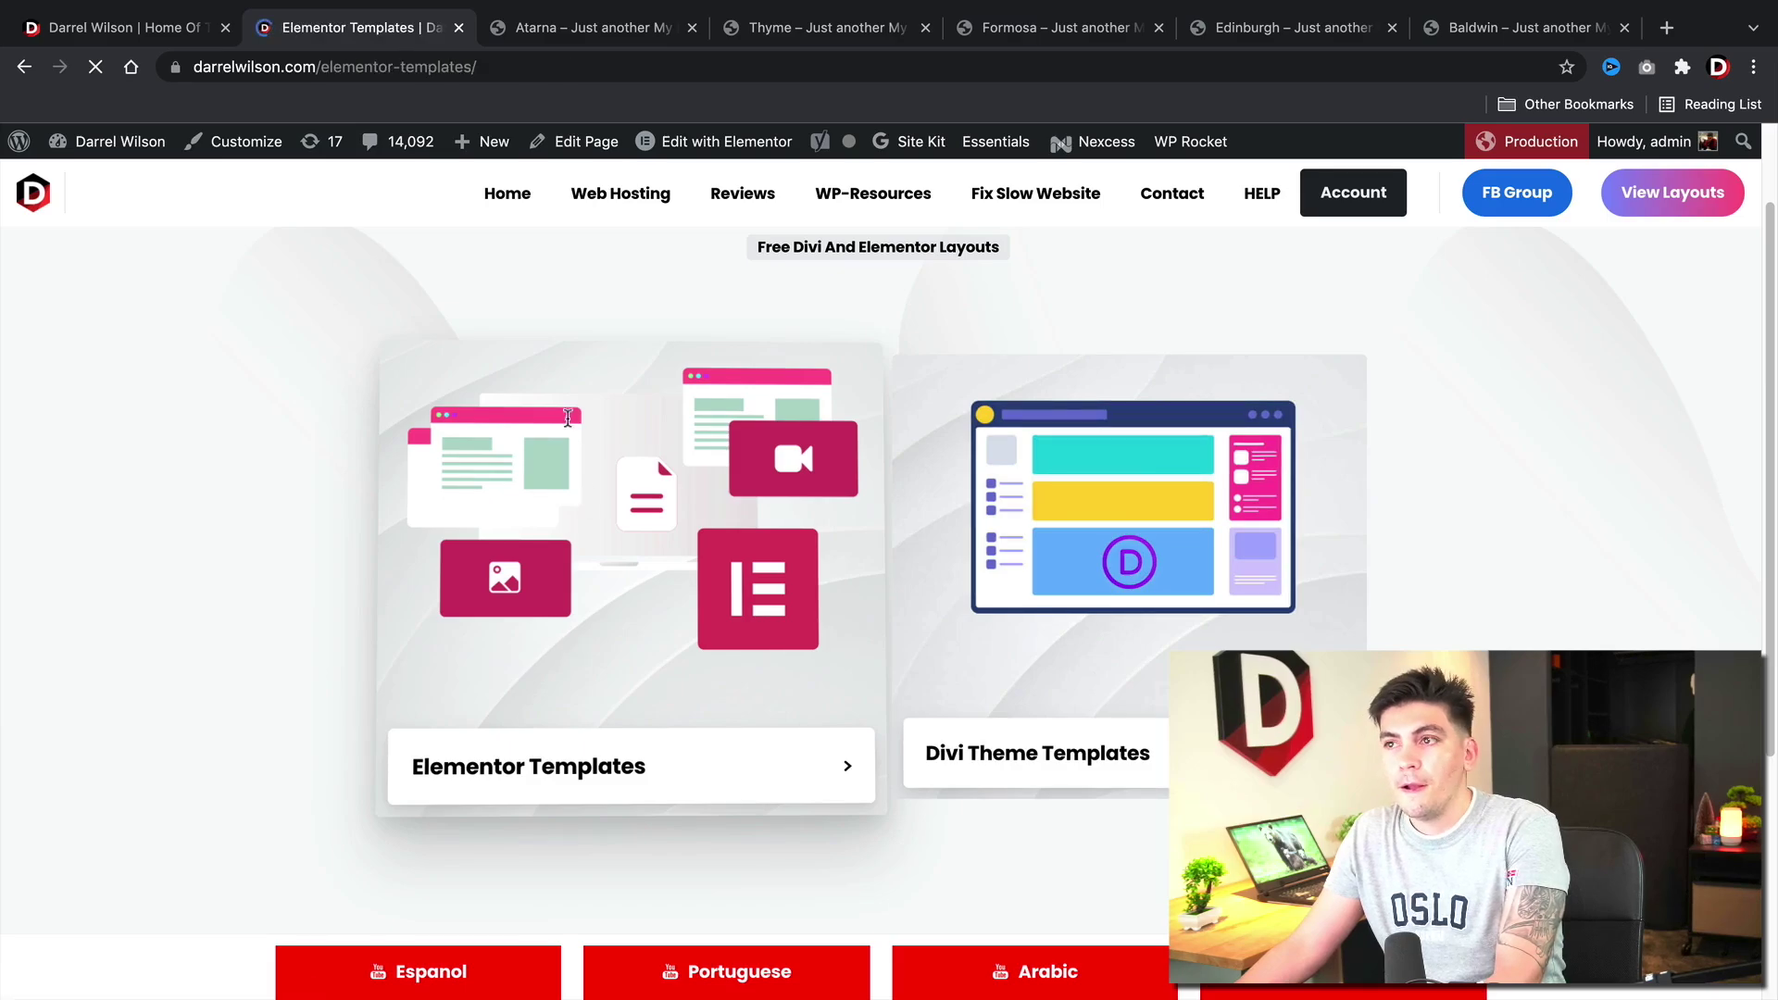
scroll(195, 525, "down", 2)
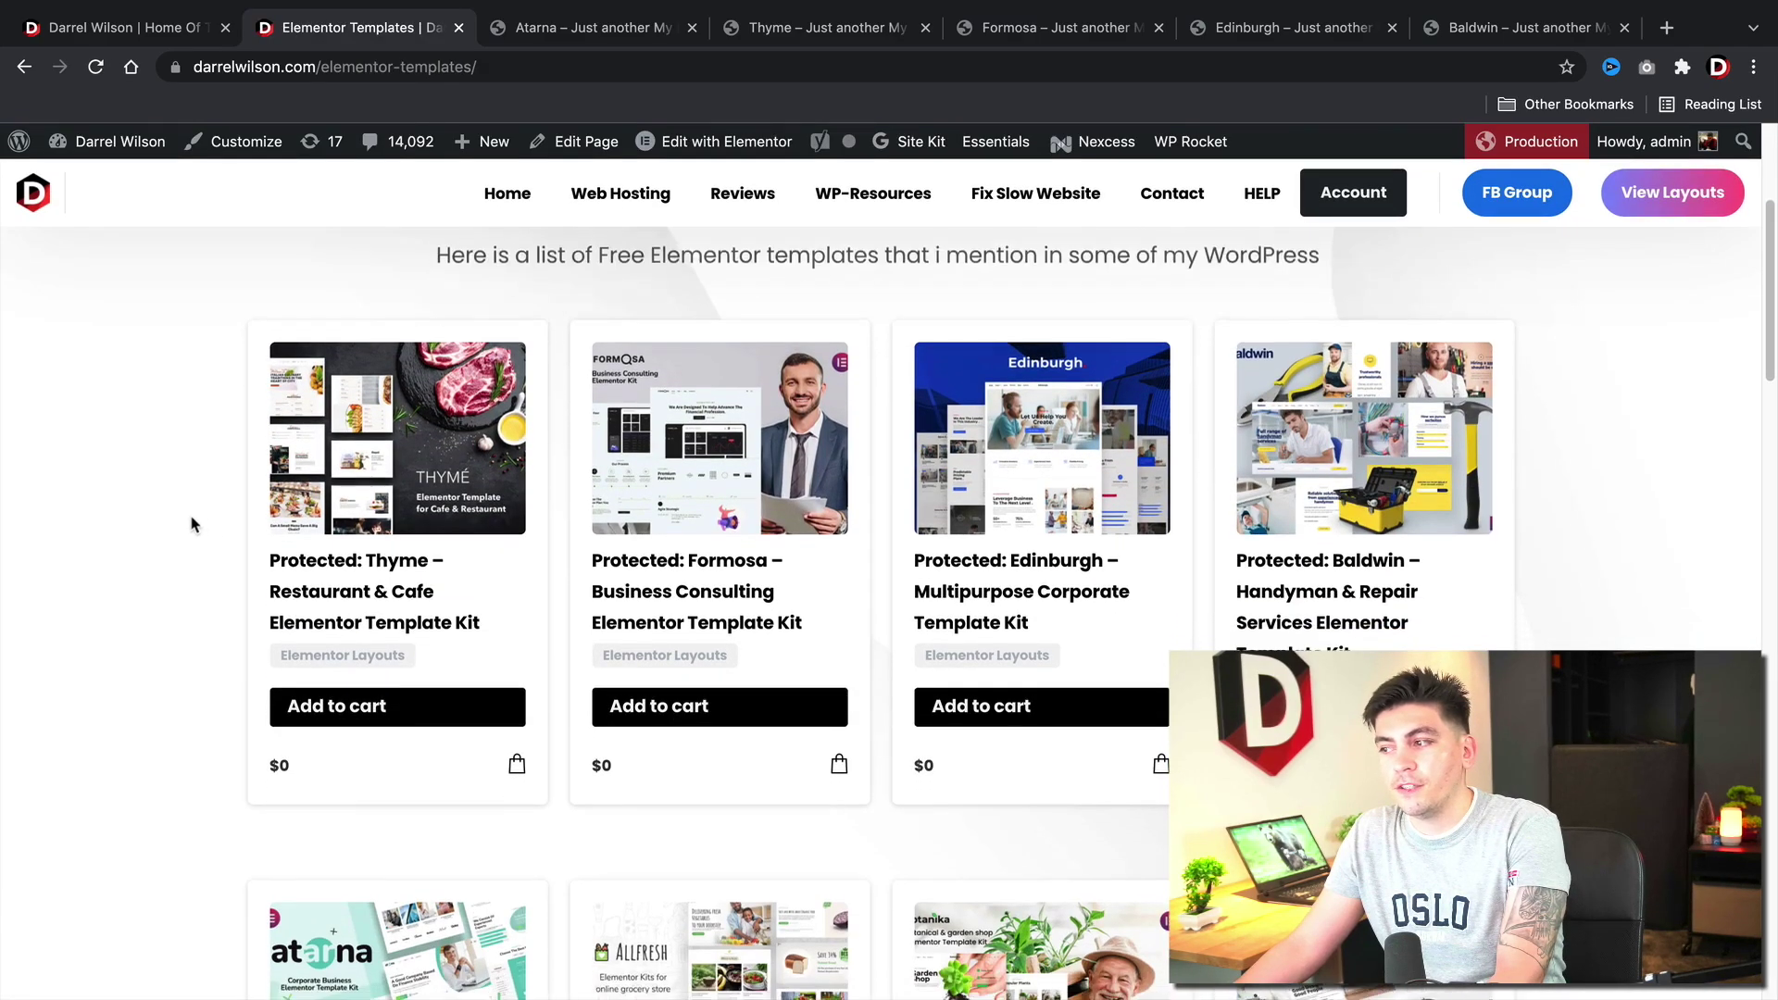
scroll(196, 525, "down", 2)
scroll(187, 515, "down", 2)
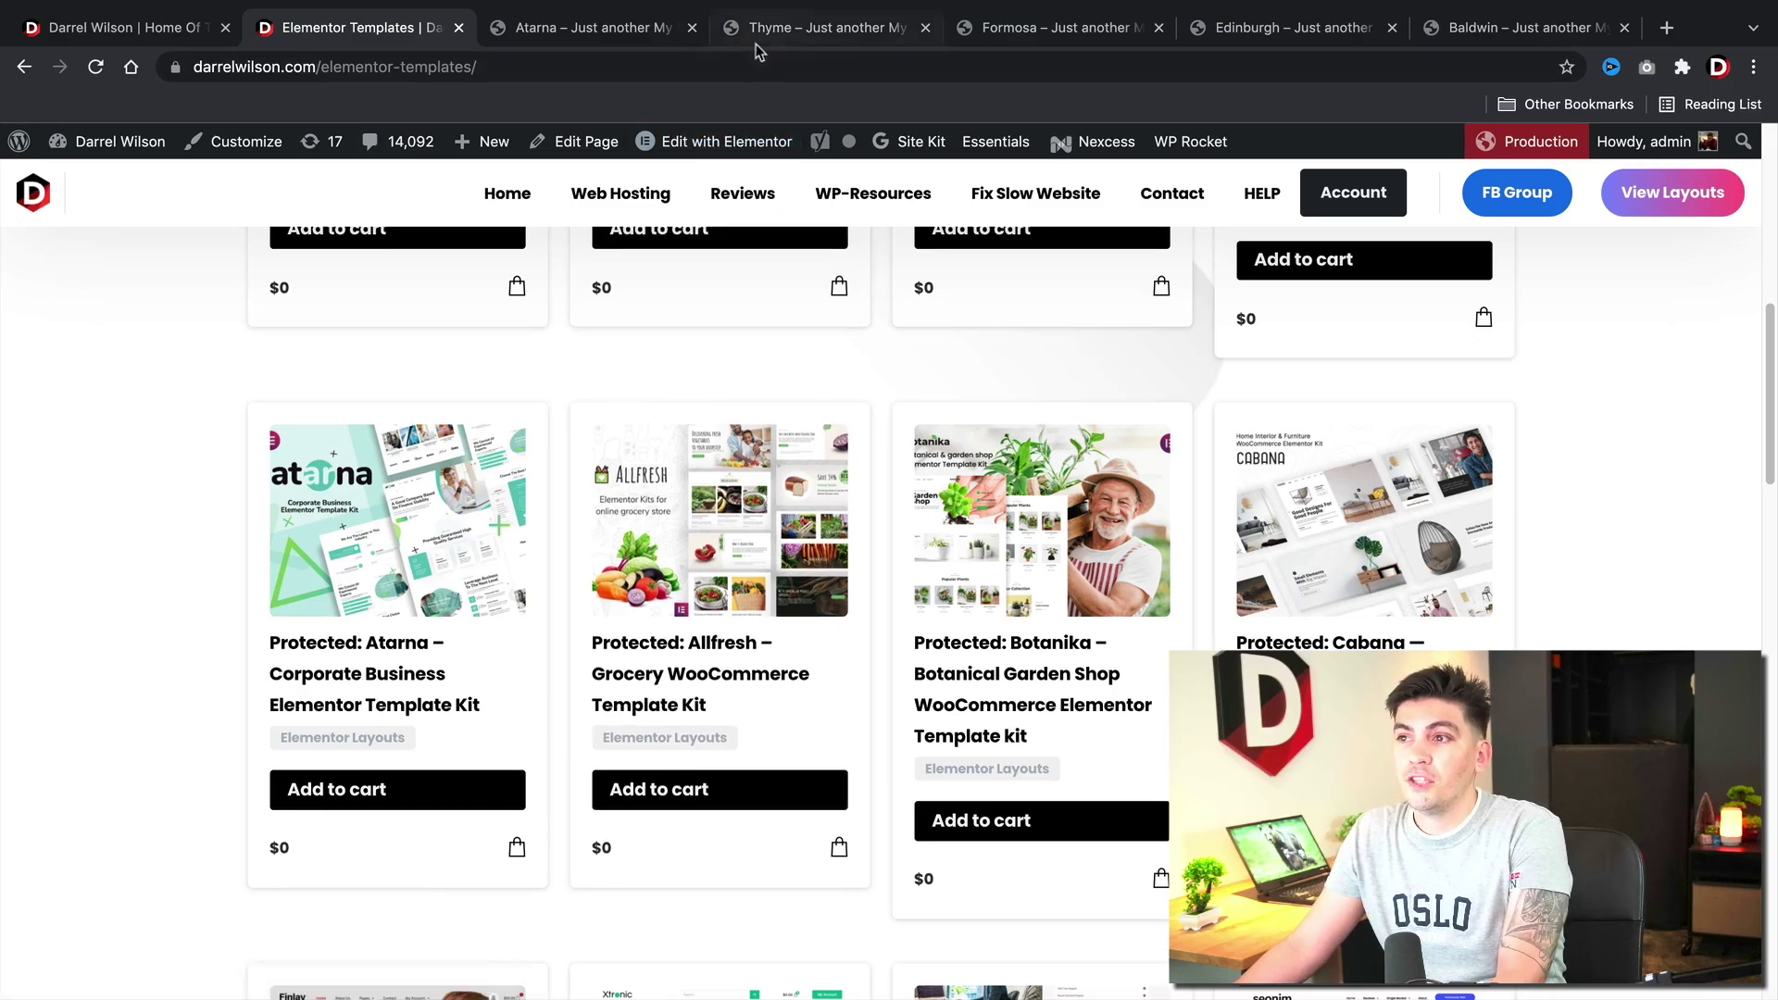
Step: Browse the Atarna corporate finance demo page and open its off-canvas side menu
left_click(586, 30)
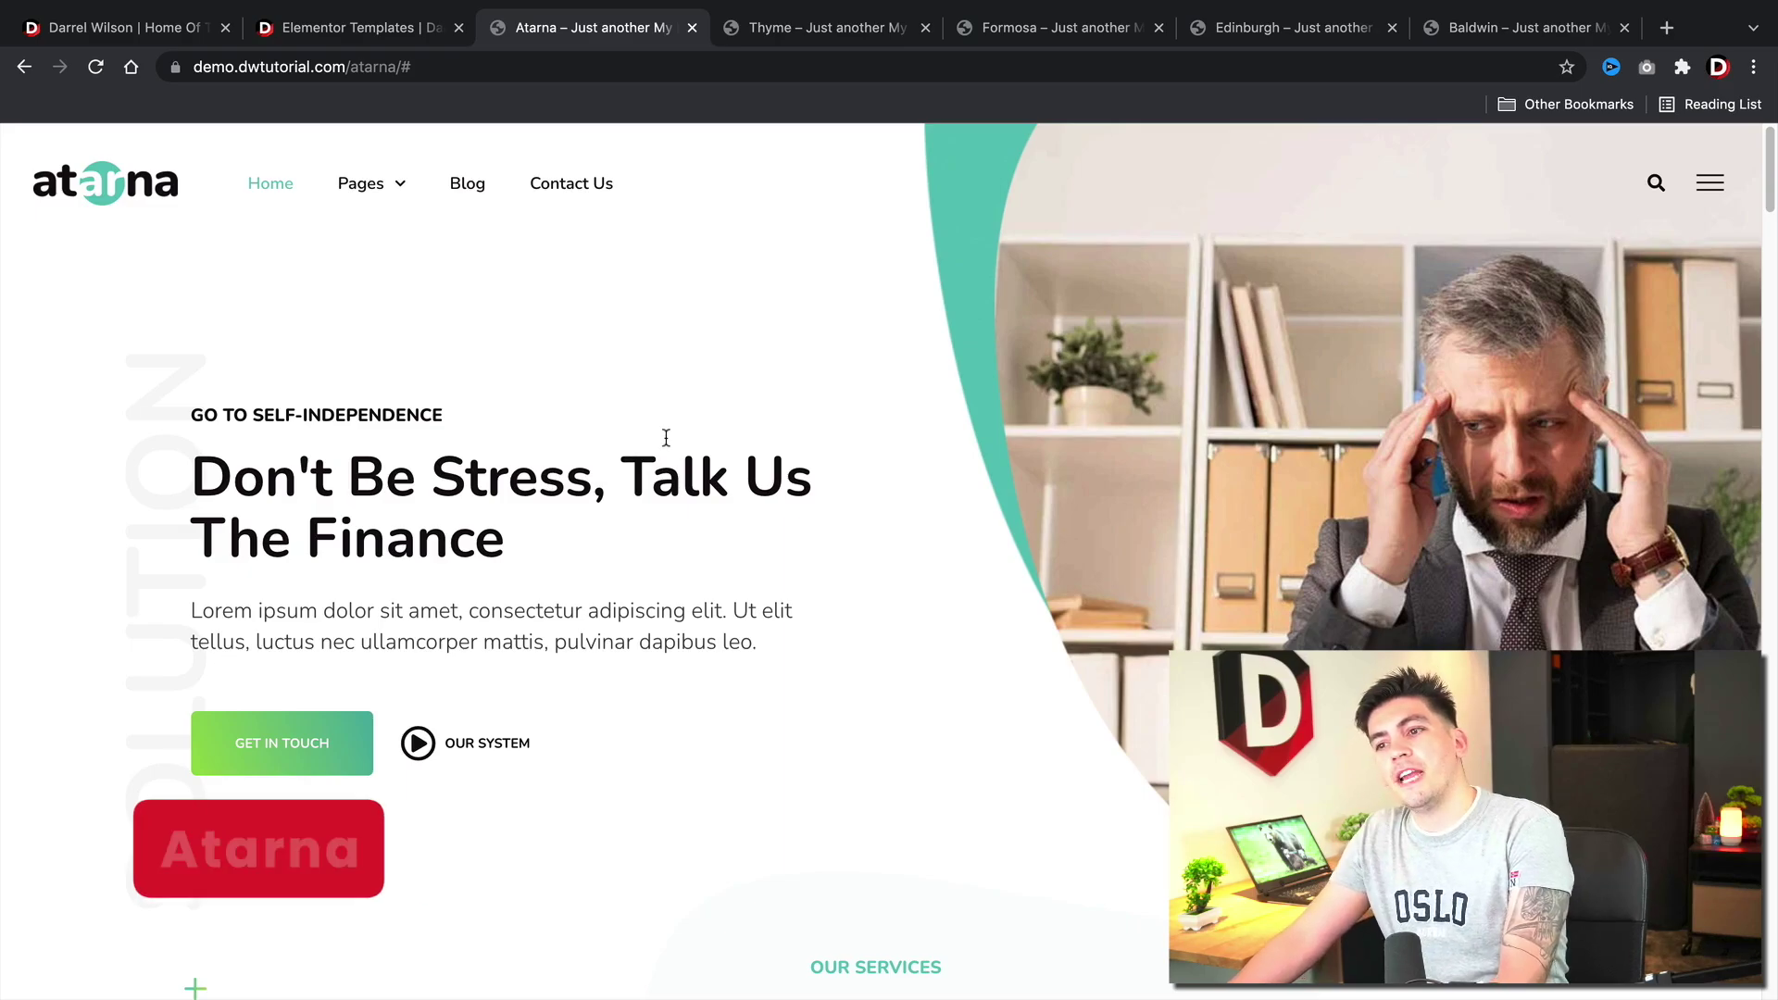
scroll(665, 441, "down", 5)
scroll(663, 512, "down", 3)
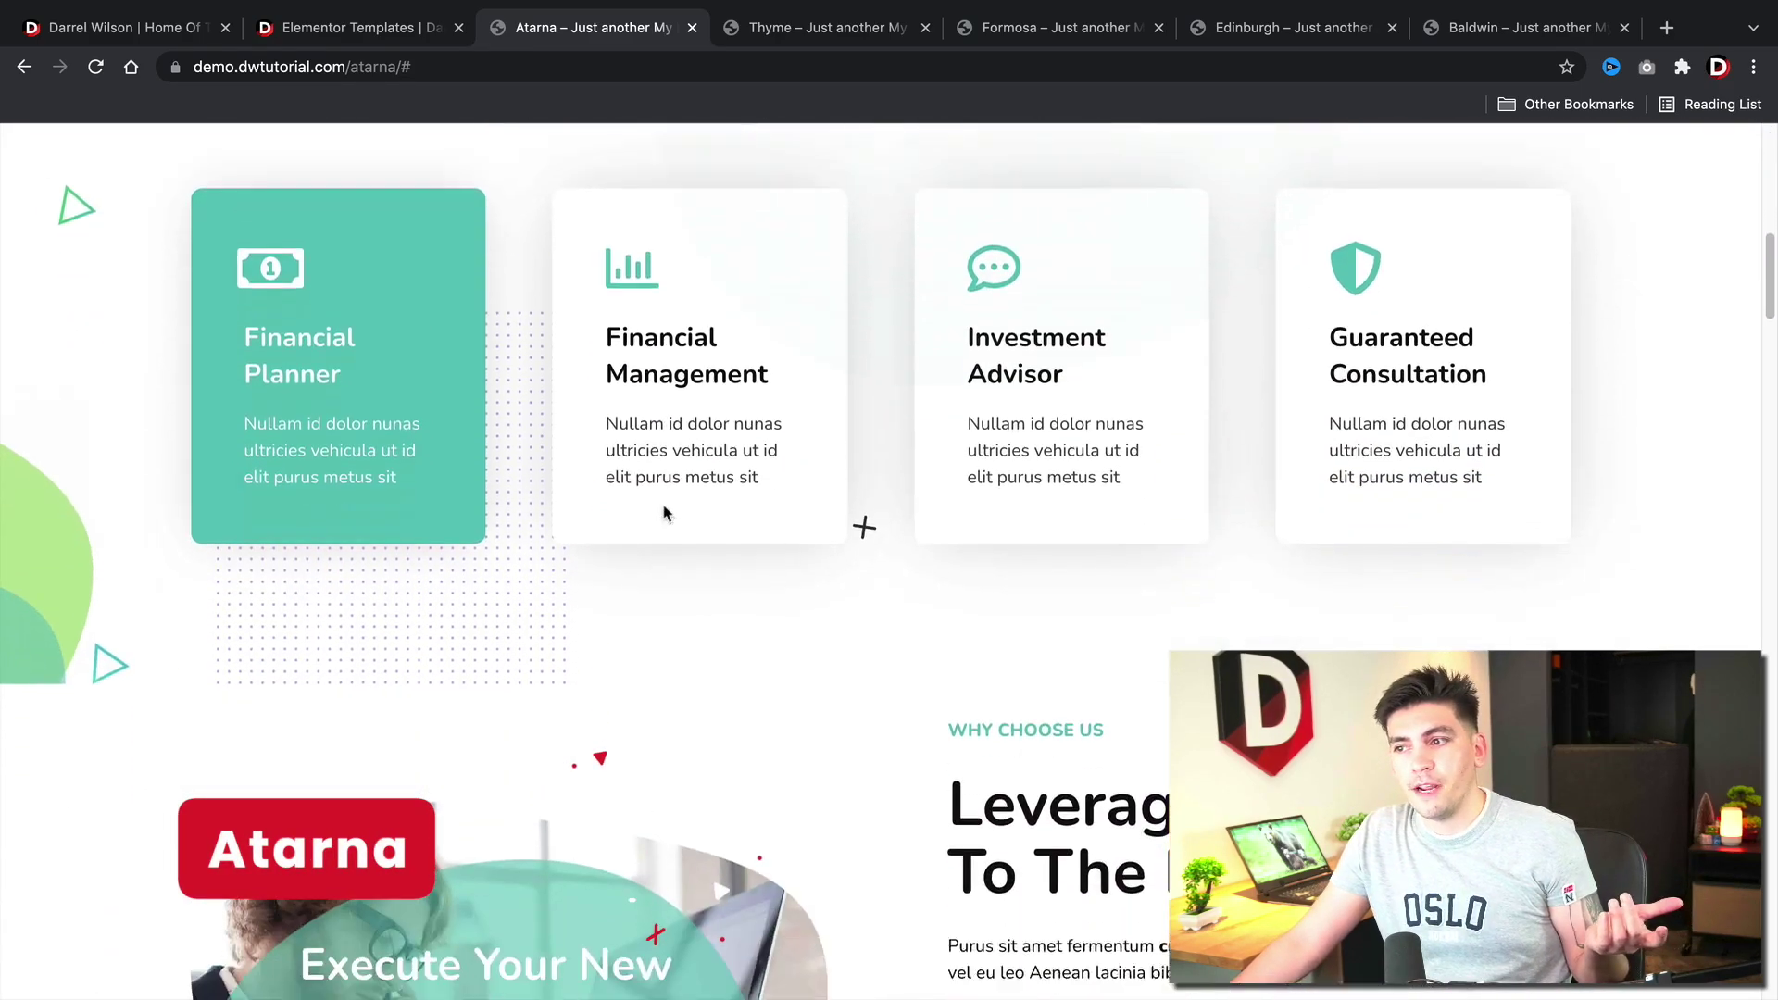
scroll(663, 512, "down", 2)
scroll(663, 512, "down", 2)
scroll(662, 514, "down", 2)
scroll(714, 516, "down", 2)
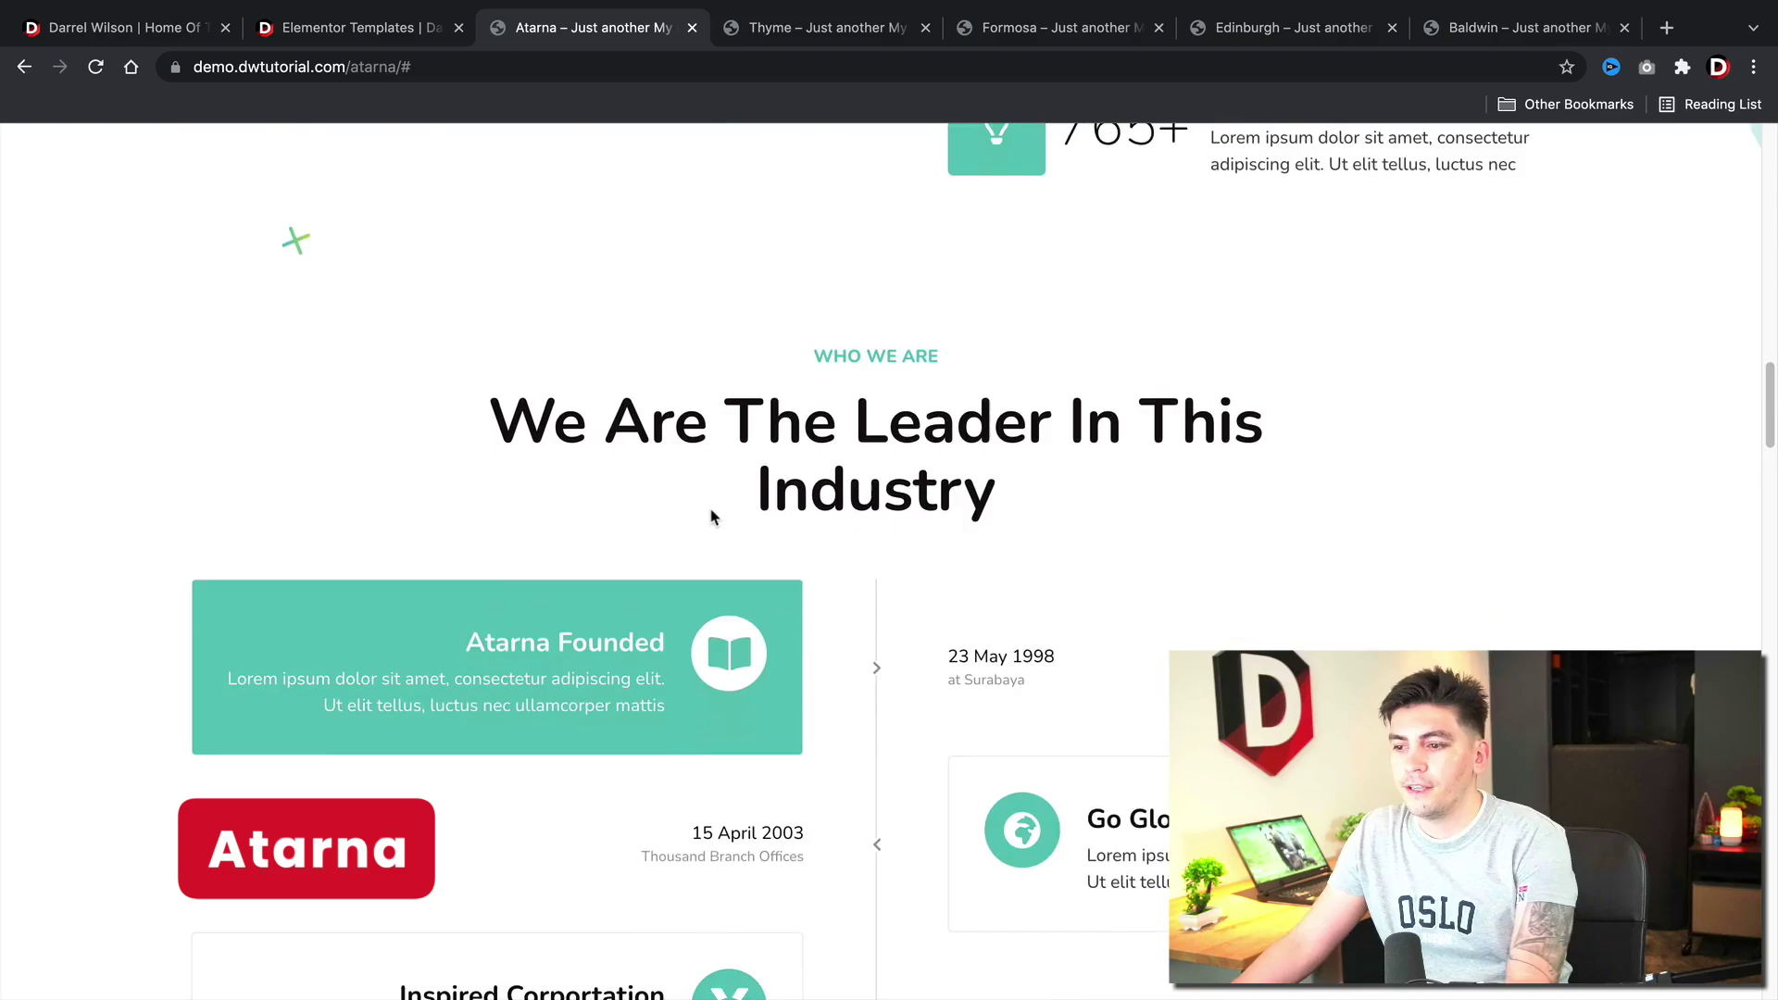
scroll(714, 516, "down", 2)
scroll(714, 516, "down", 3)
scroll(1098, 627, "down", 2)
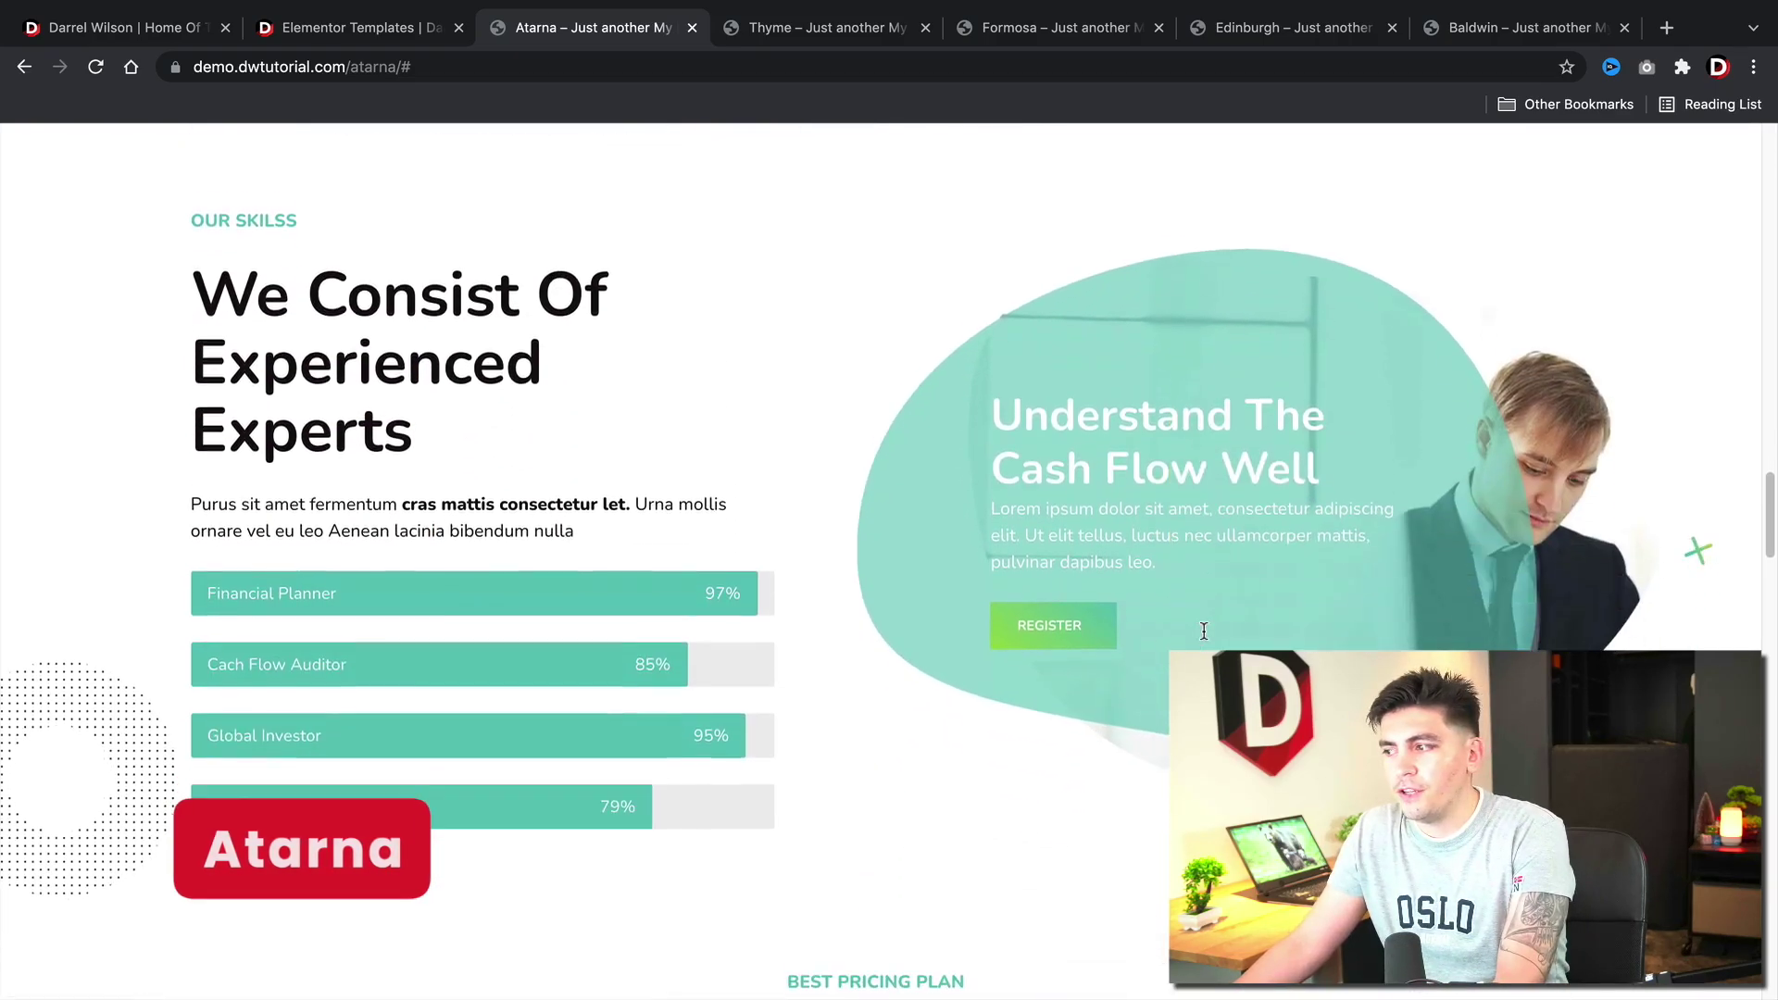
scroll(1097, 626, "down", 3)
scroll(1098, 626, "down", 2)
mouse_move(1767, 556)
left_mouse_down()
mouse_move(1745, 991)
mouse_move(1690, 129)
left_mouse_up()
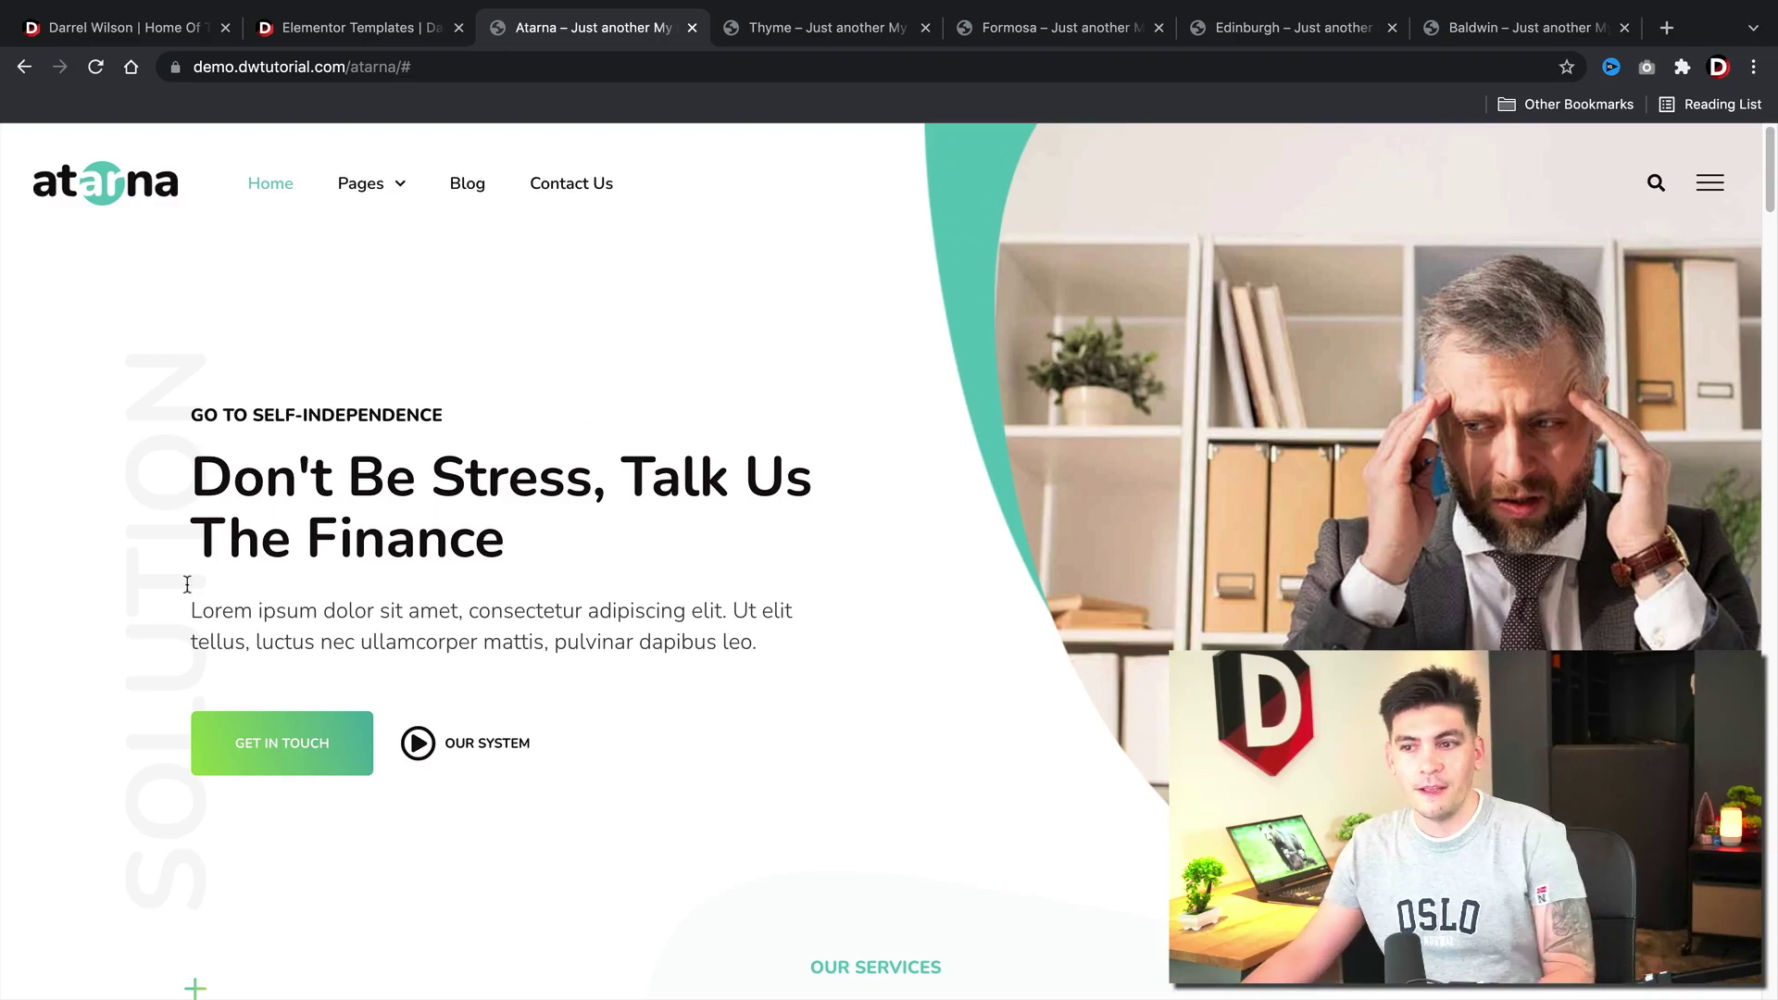
left_click_drag(132, 393, 168, 845)
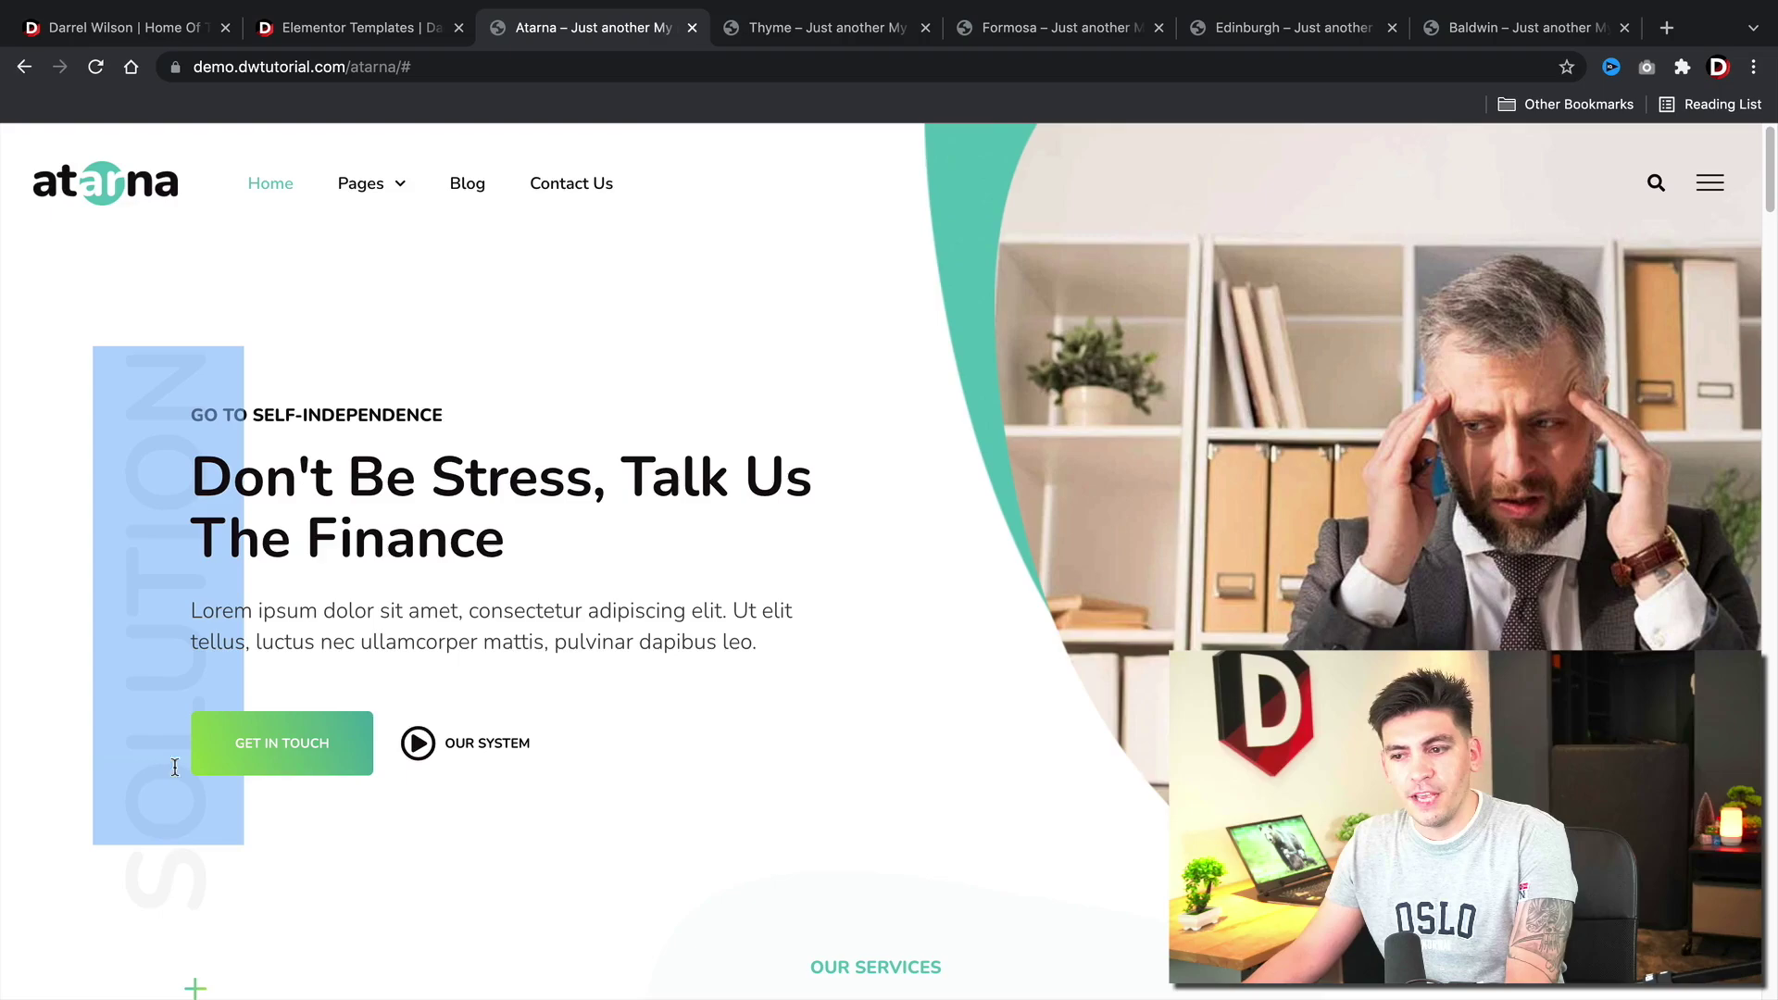
left_click_drag(174, 766, 152, 420)
left_click(302, 265)
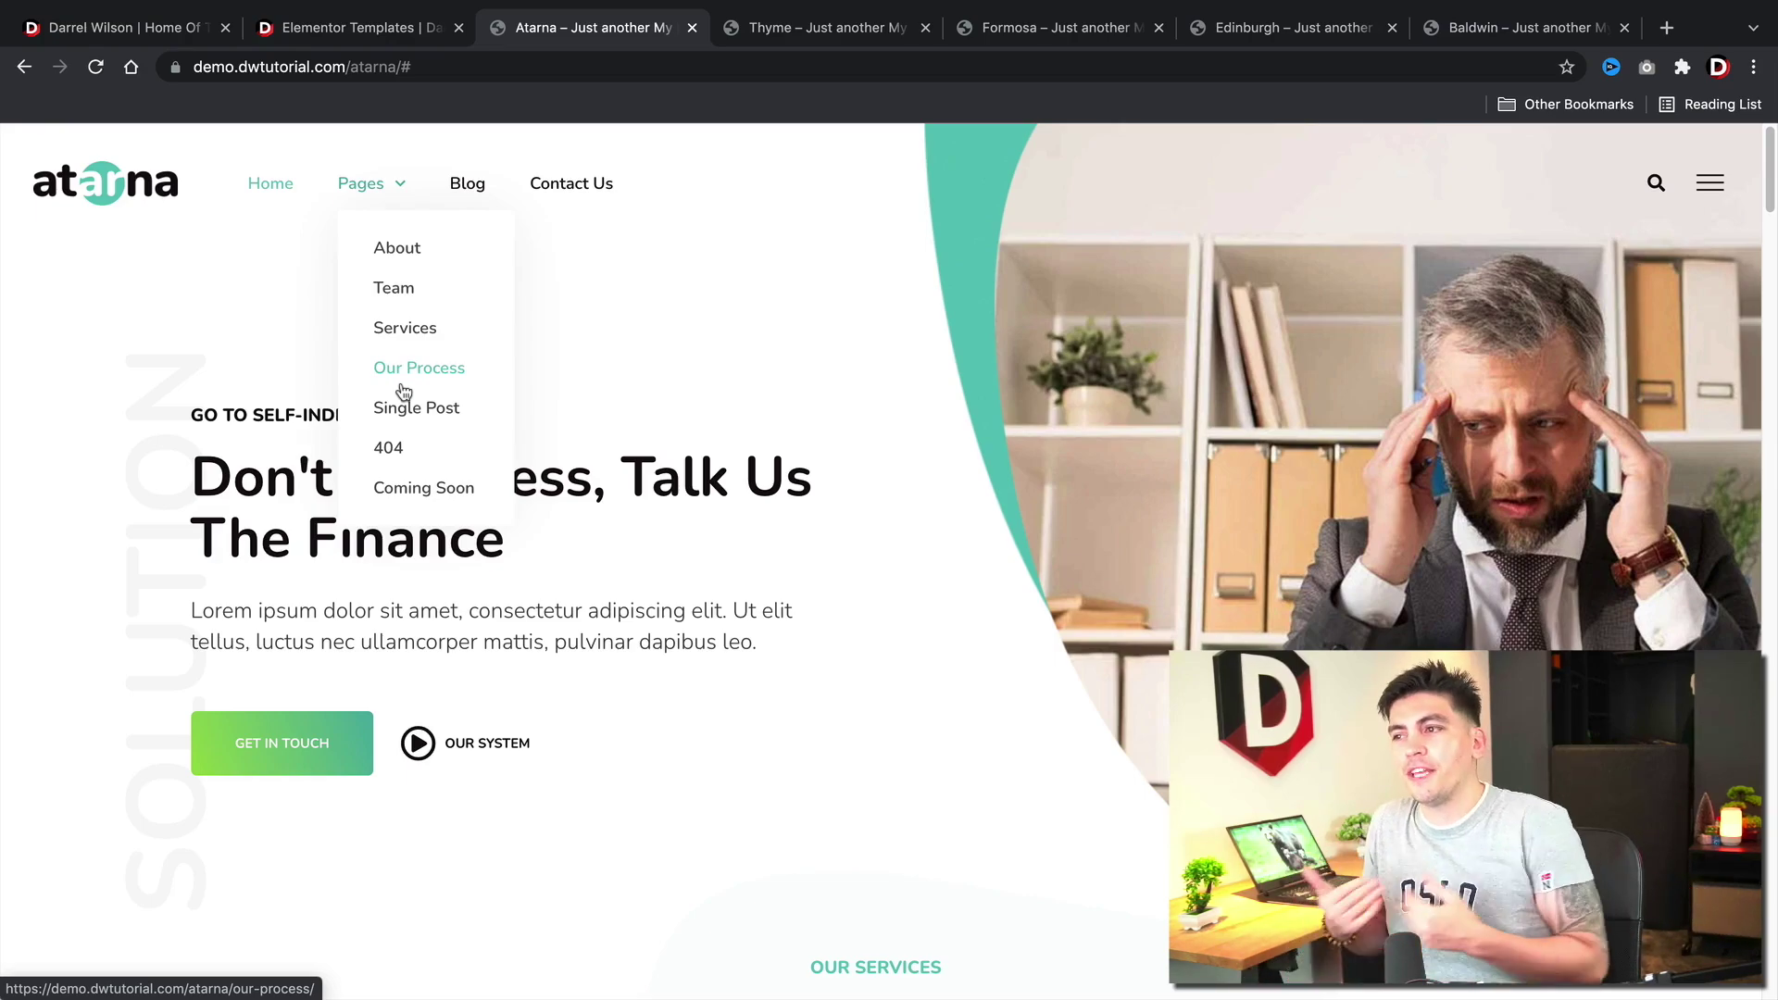
mouse_move(365, 183)
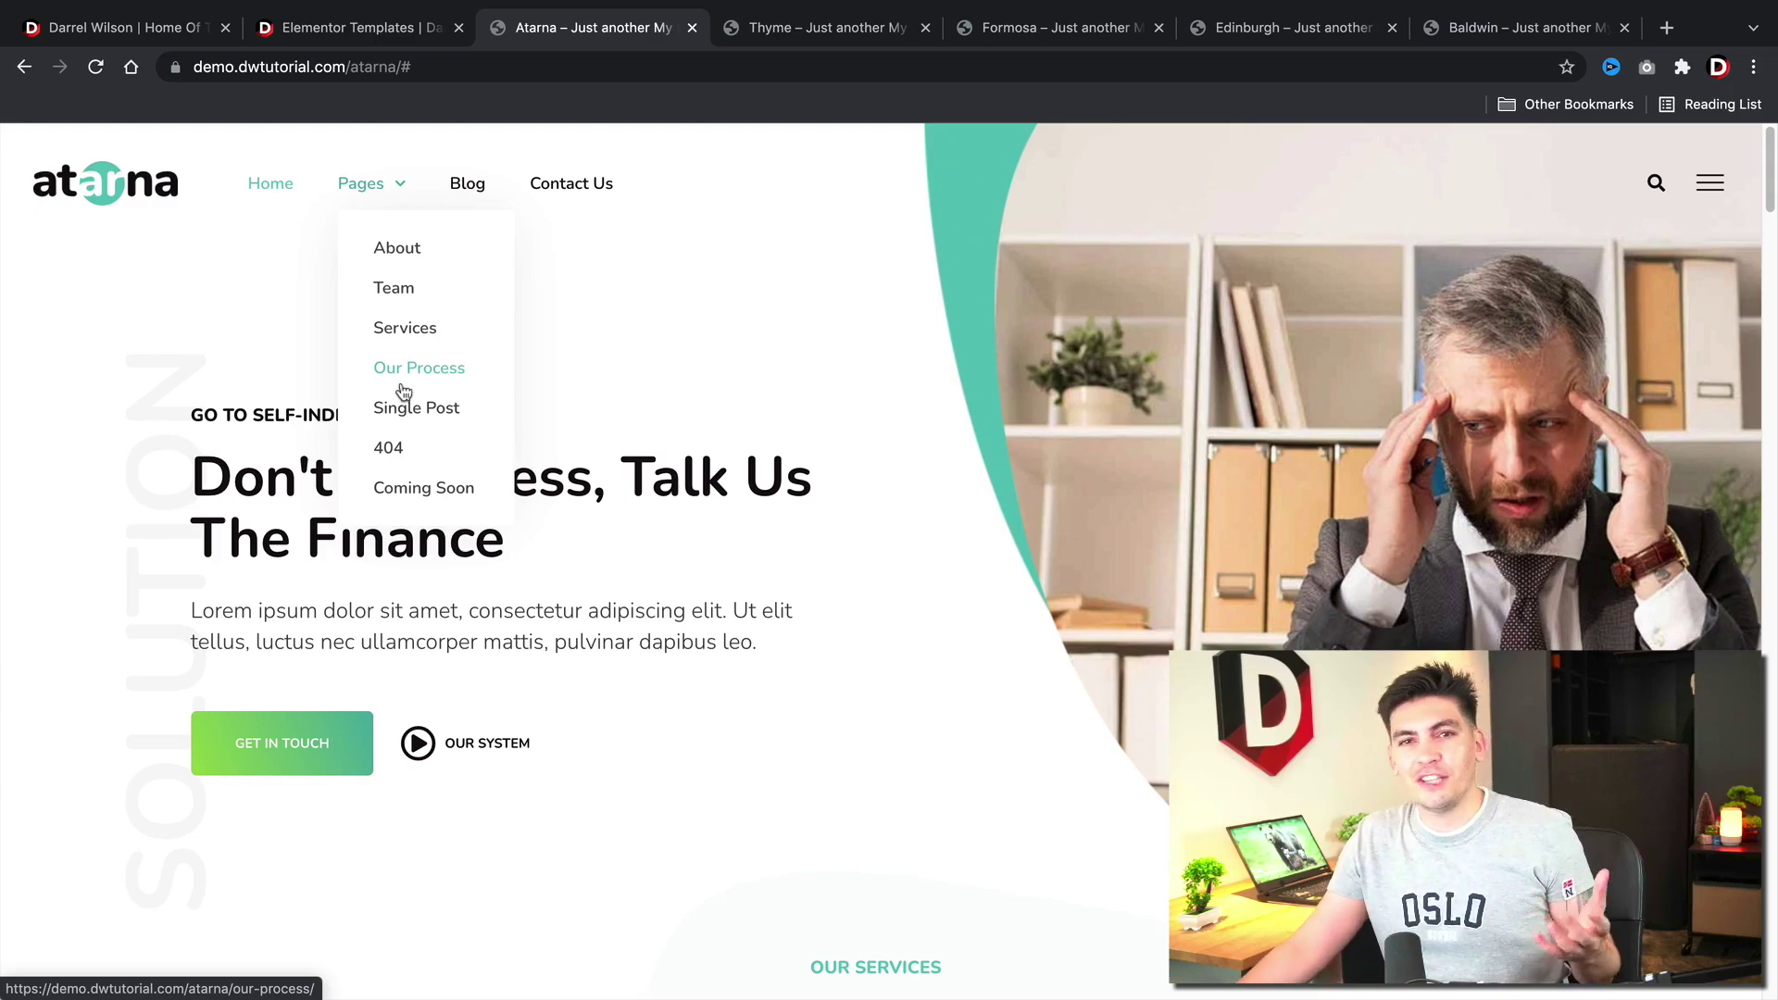
left_click(1707, 186)
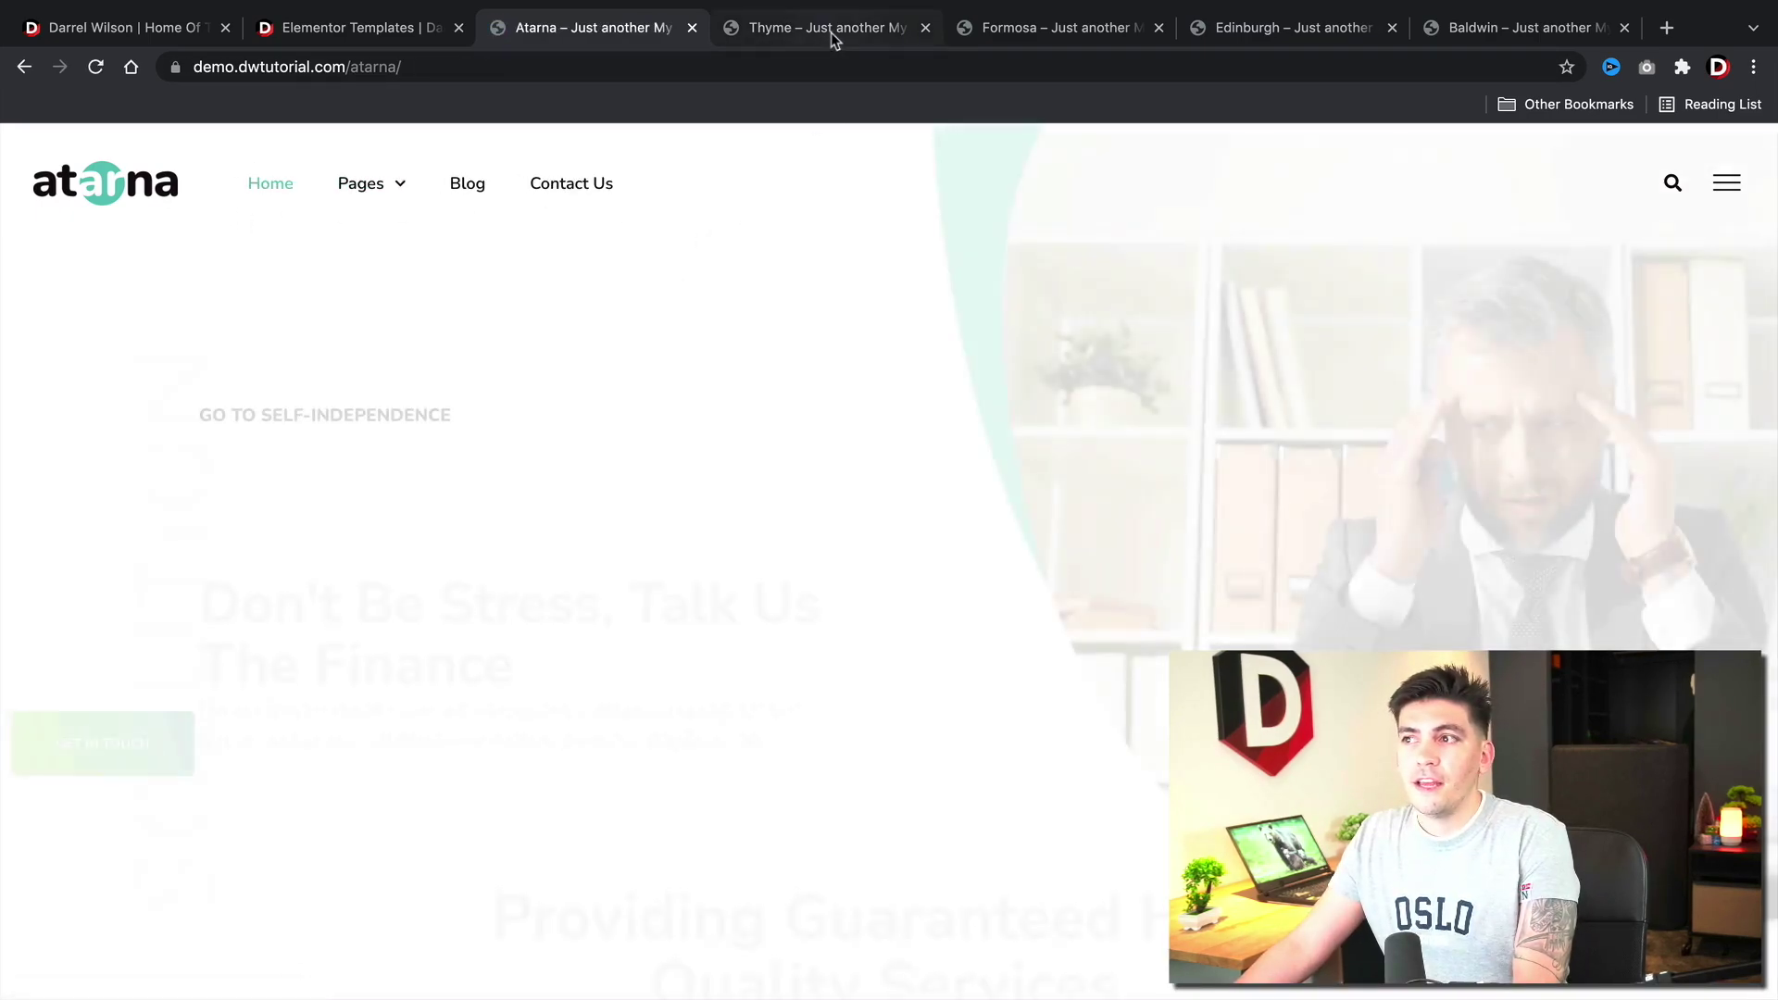
Step: View the Thyme restaurant demo homepage with its Italian dish hero slider
left_click(831, 32)
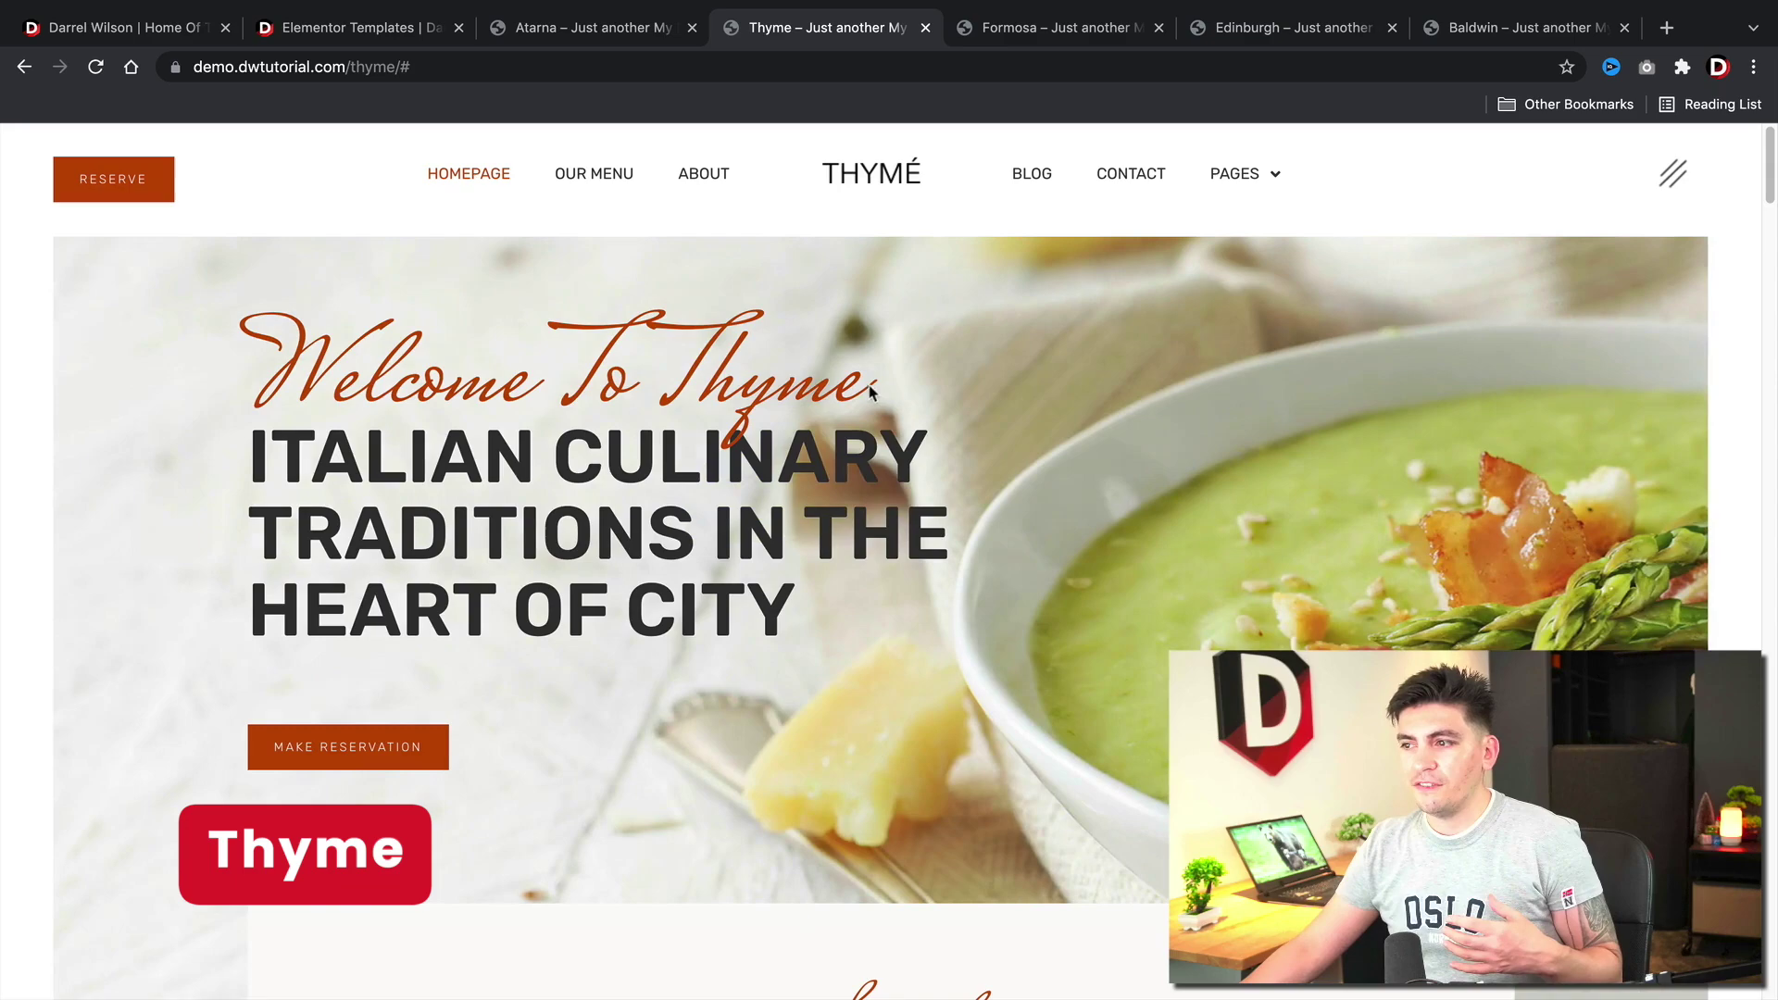
left_click_drag(872, 395, 262, 322)
left_click(262, 322)
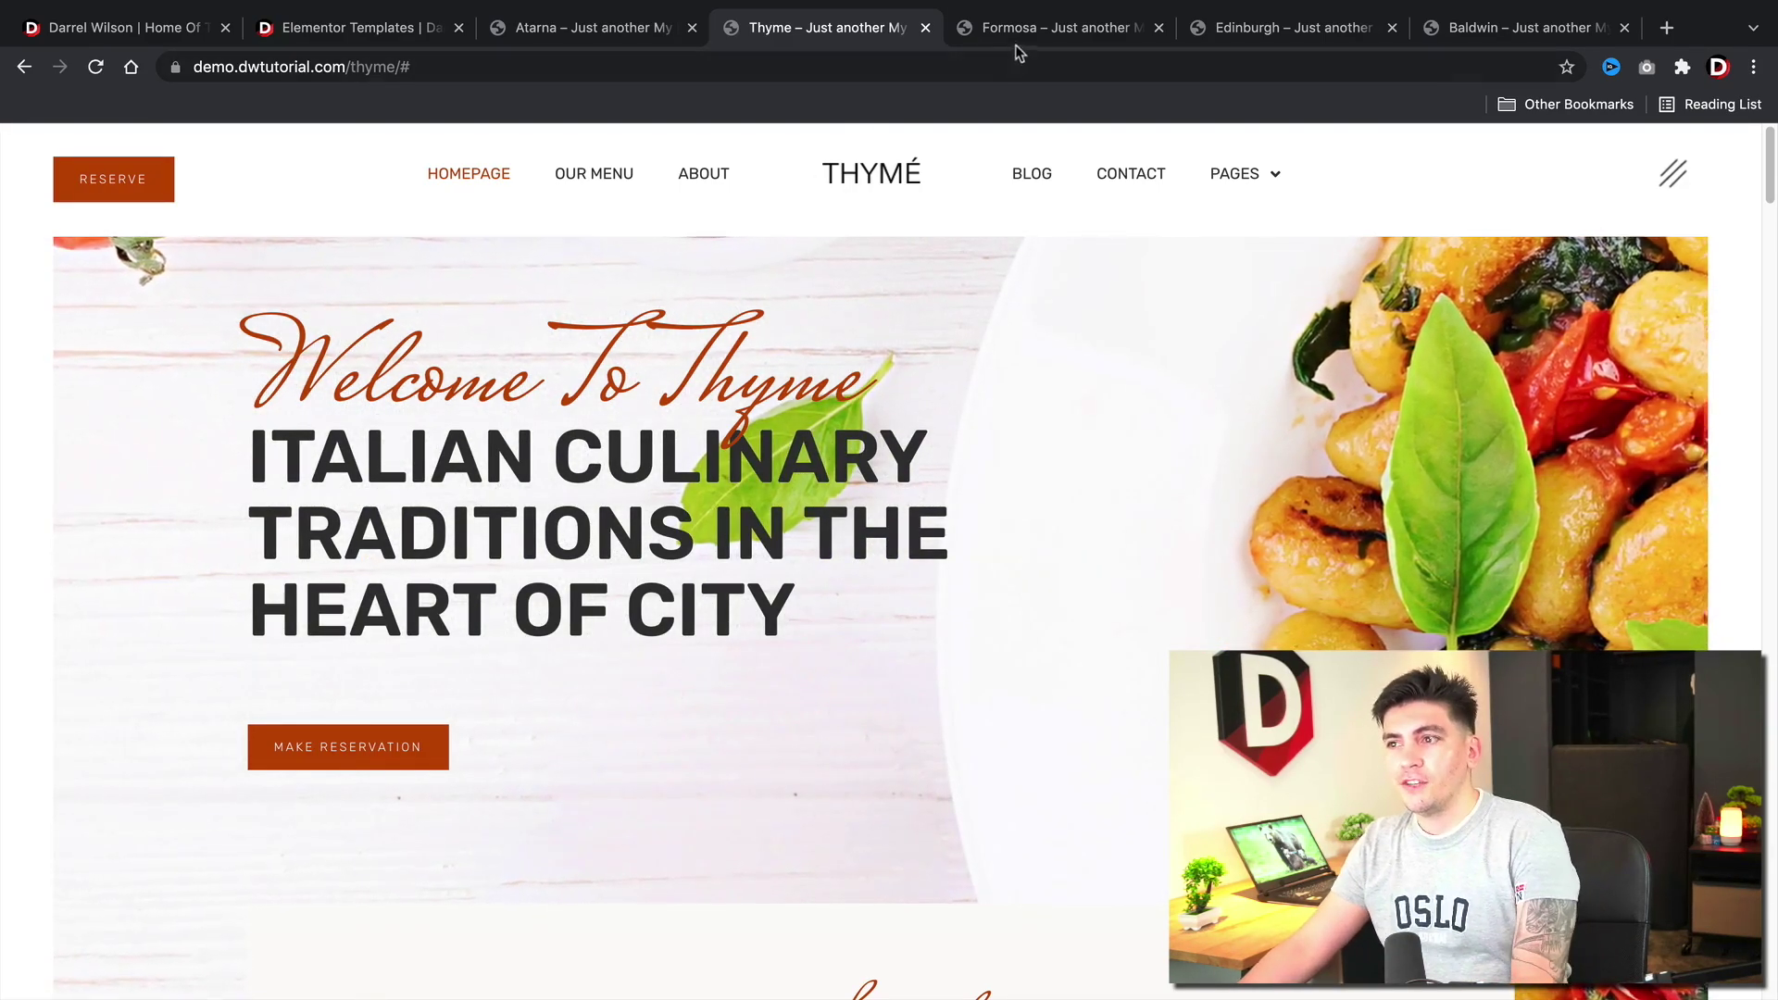
Step: Switch to the Formosa consulting demo and open, then close, its side panel
left_click(1037, 31)
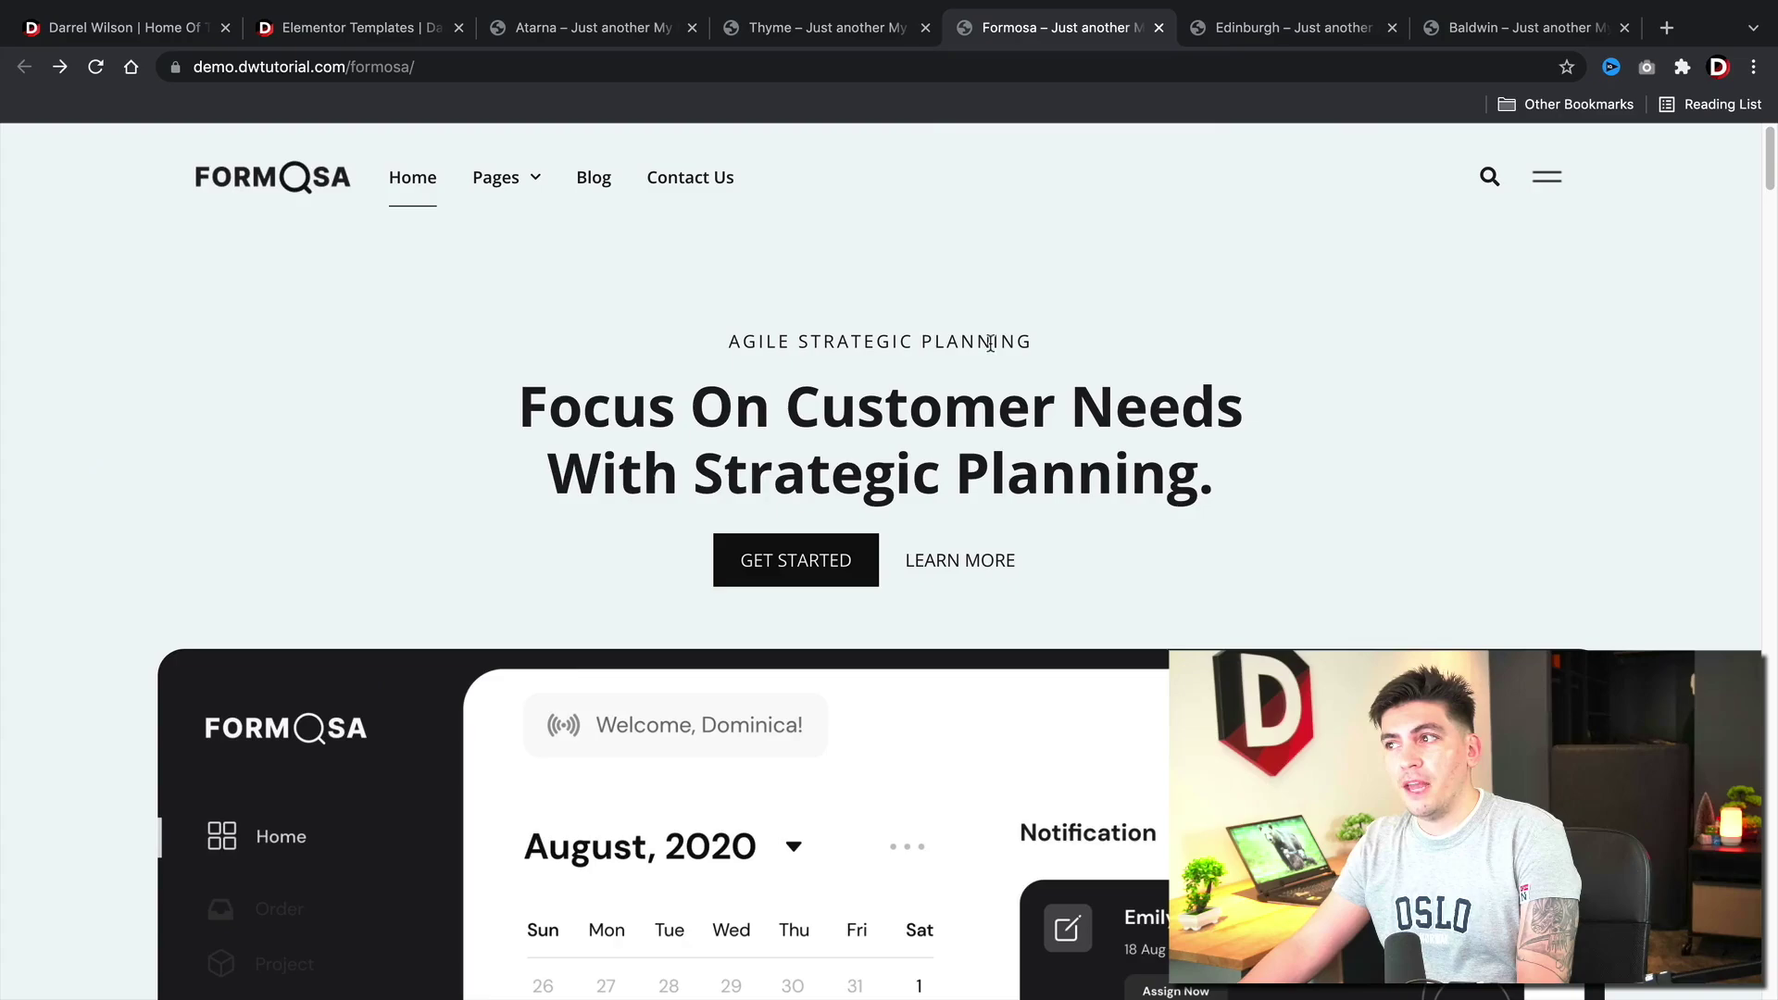
left_click(1547, 177)
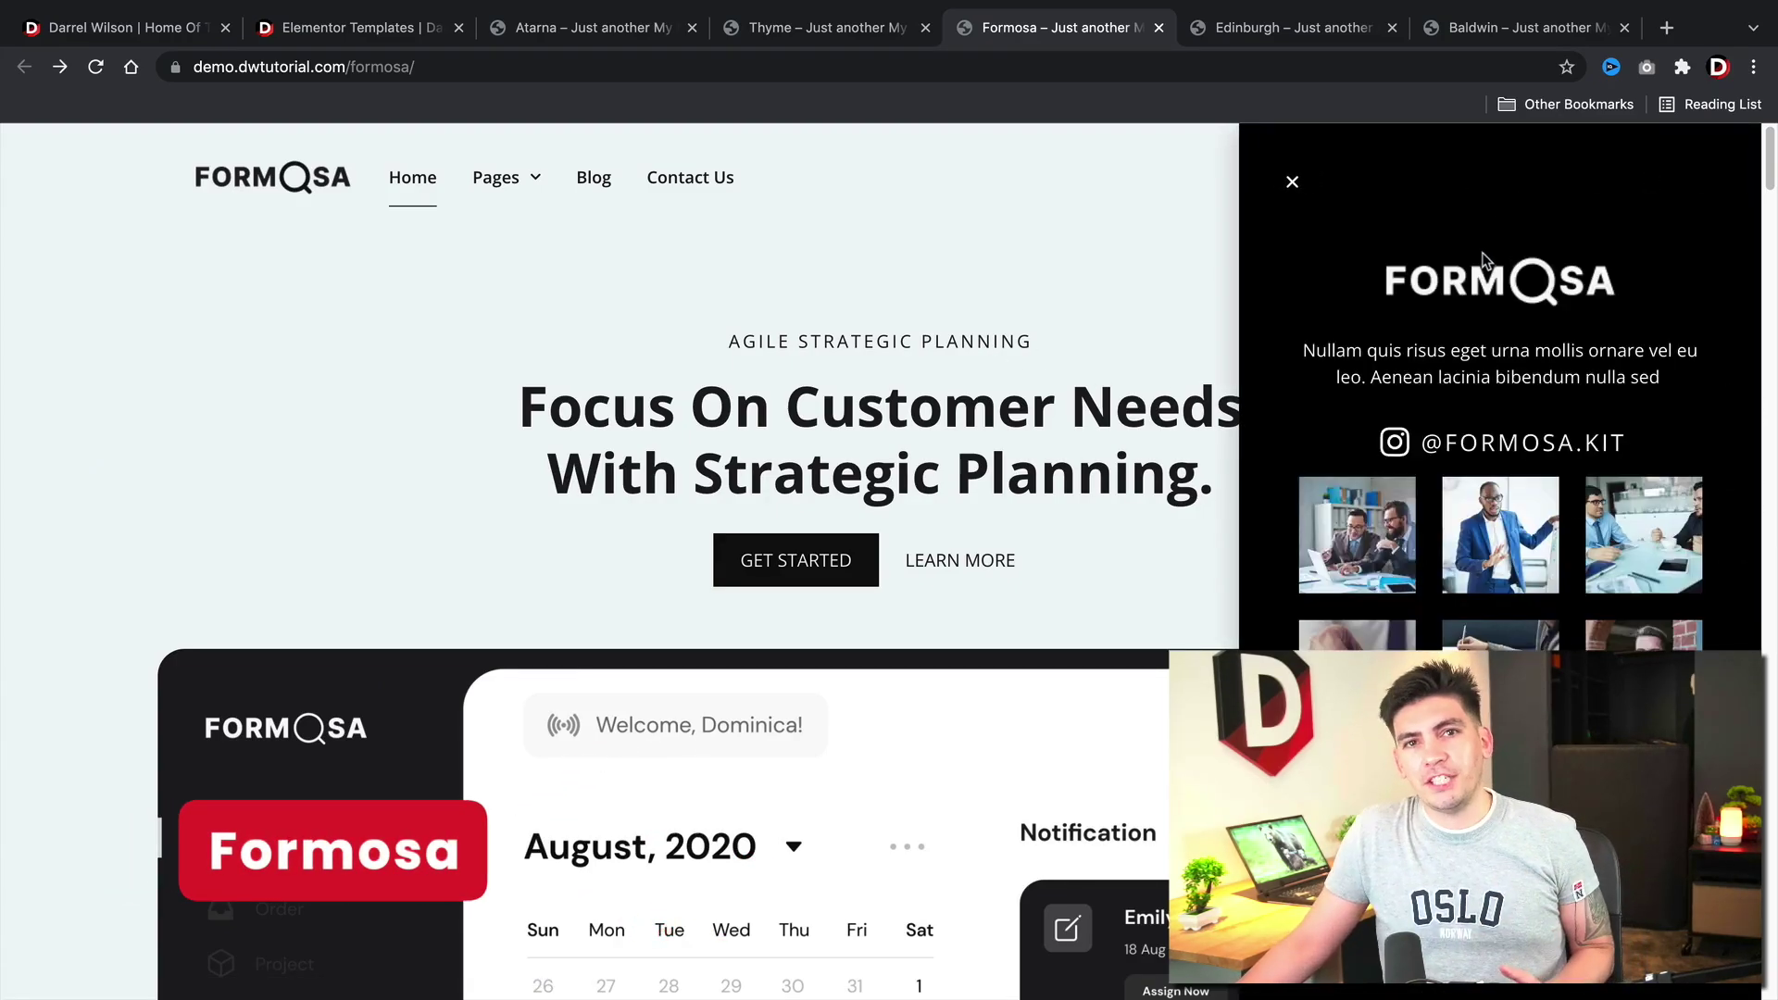
left_click(1290, 183)
scroll(1449, 505, "down", 2)
scroll(1501, 527, "down", 3)
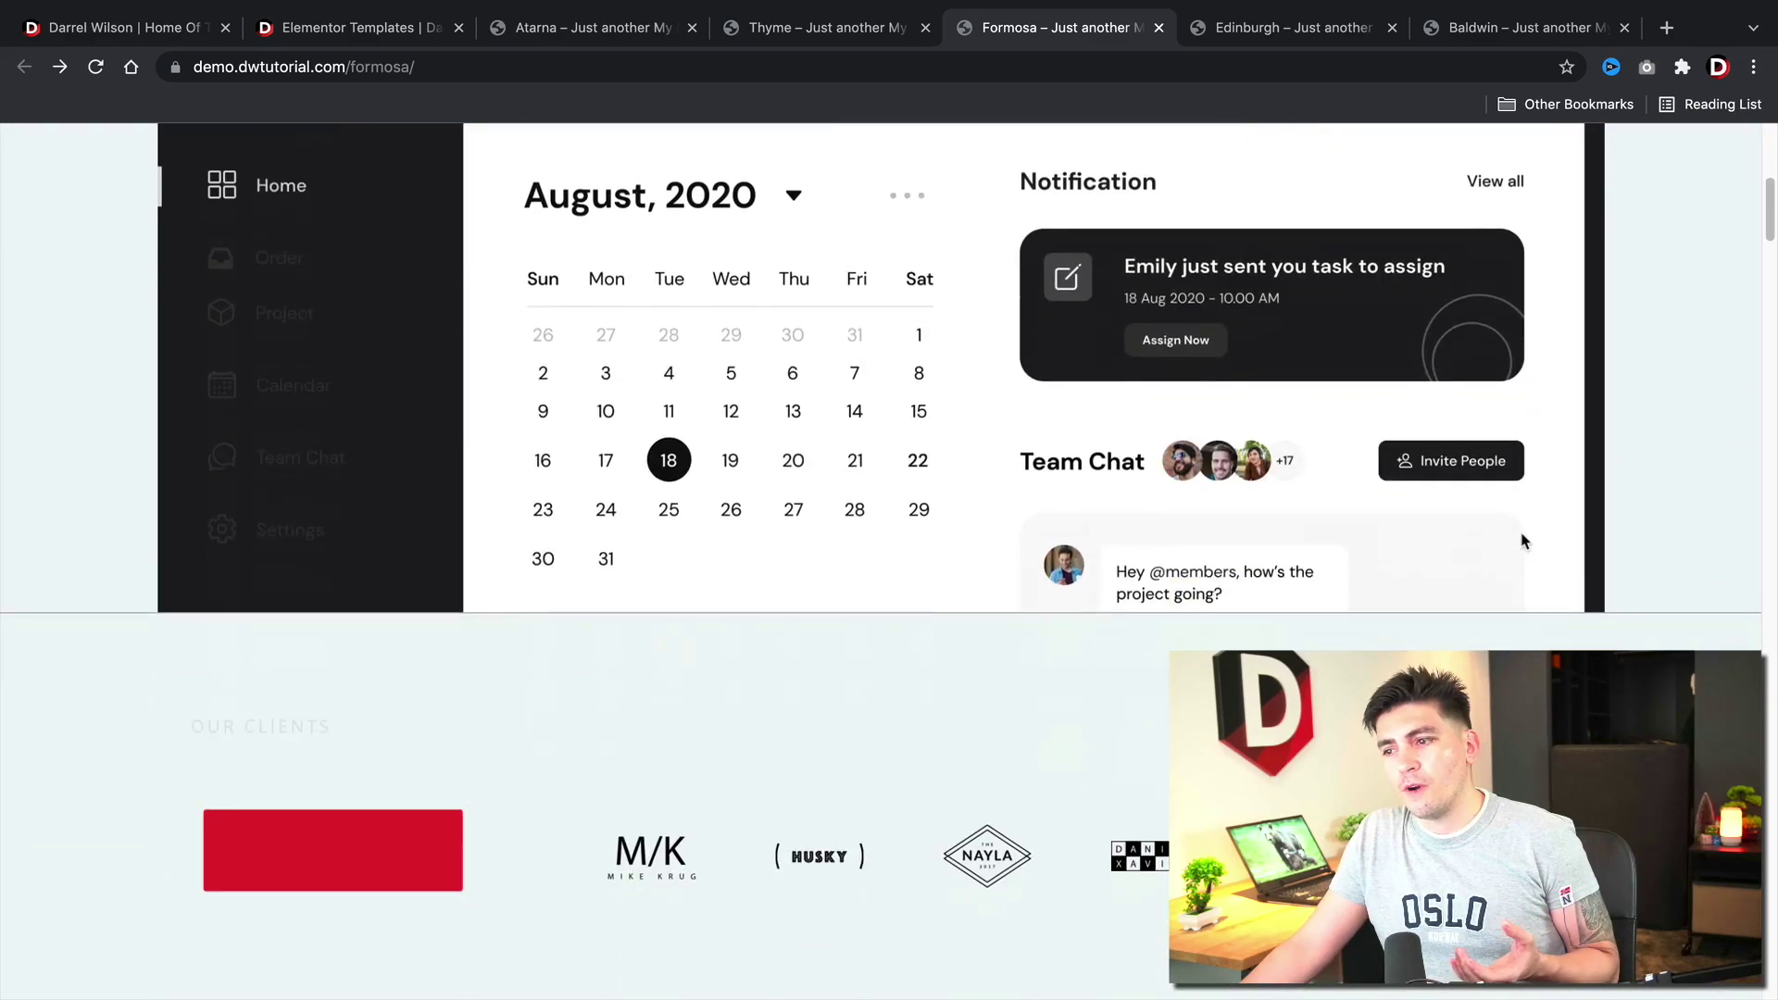
scroll(1524, 542, "down", 1)
scroll(1529, 556, "down", 2)
scroll(1528, 566, "down", 2)
scroll(1528, 575, "down", 2)
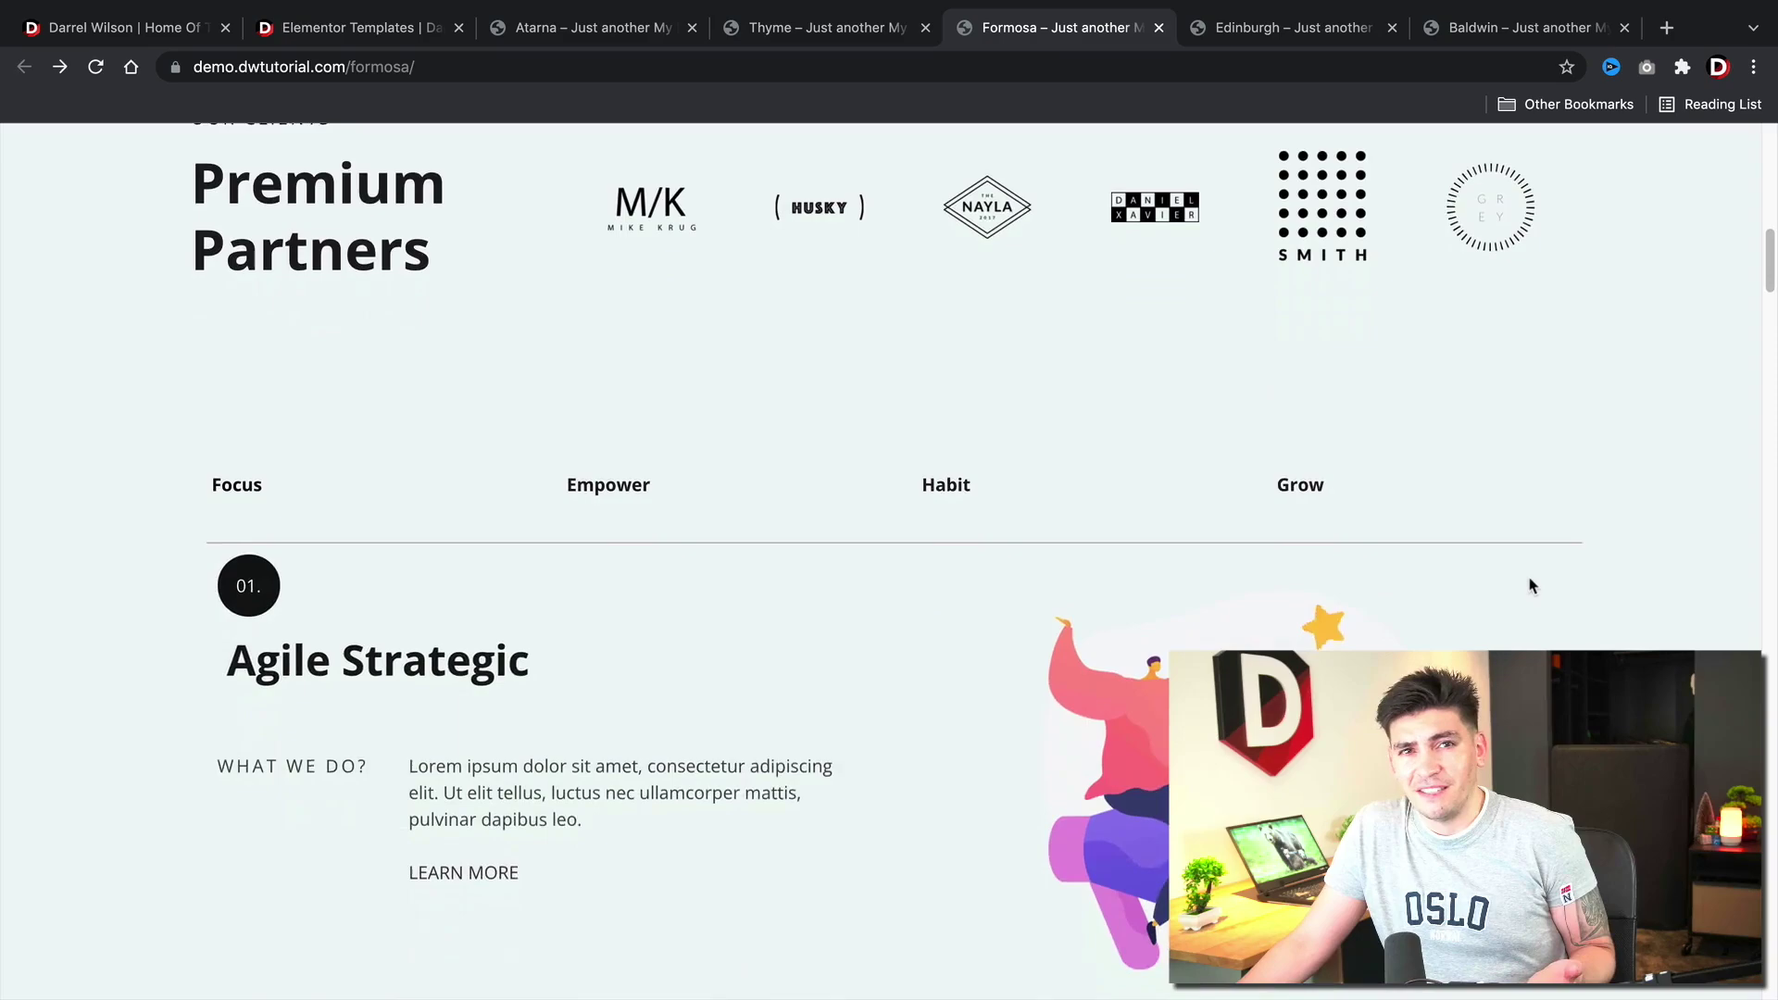
scroll(1529, 585, "down", 2)
scroll(1530, 585, "down", 2)
scroll(1530, 586, "down", 1)
scroll(1530, 588, "down", 1)
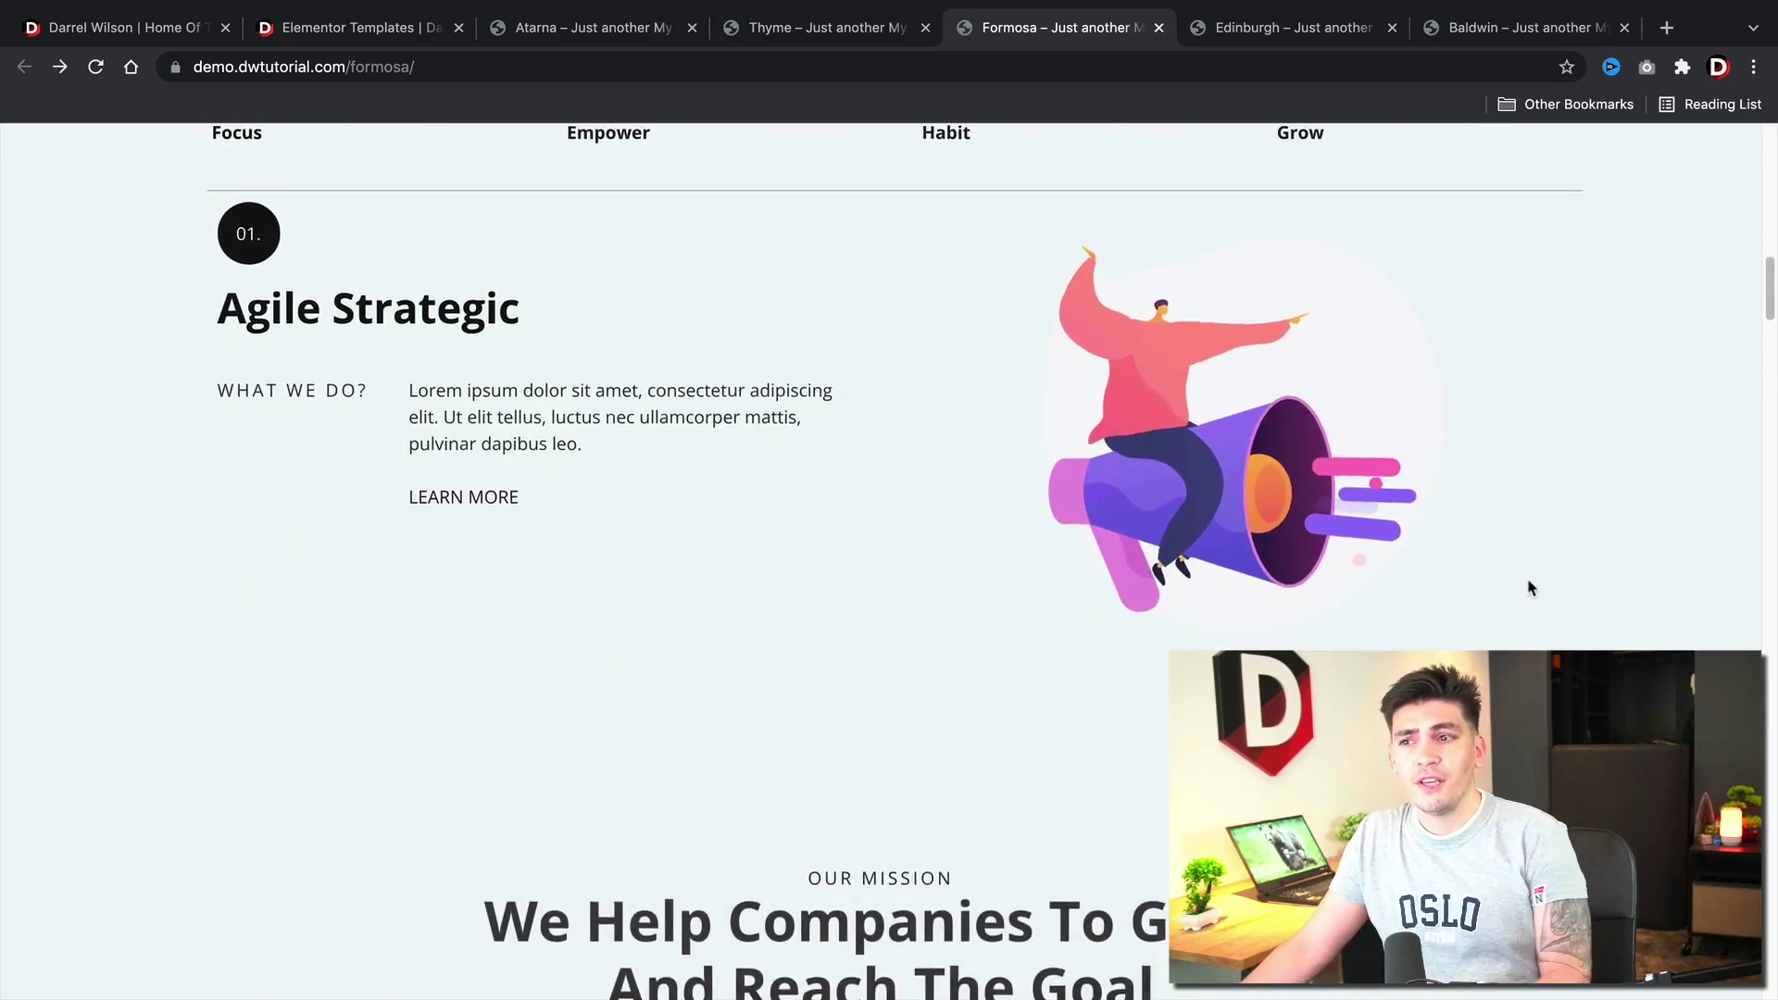
scroll(1530, 588, "down", 1)
scroll(1530, 588, "down", 4)
scroll(1530, 588, "down", 1)
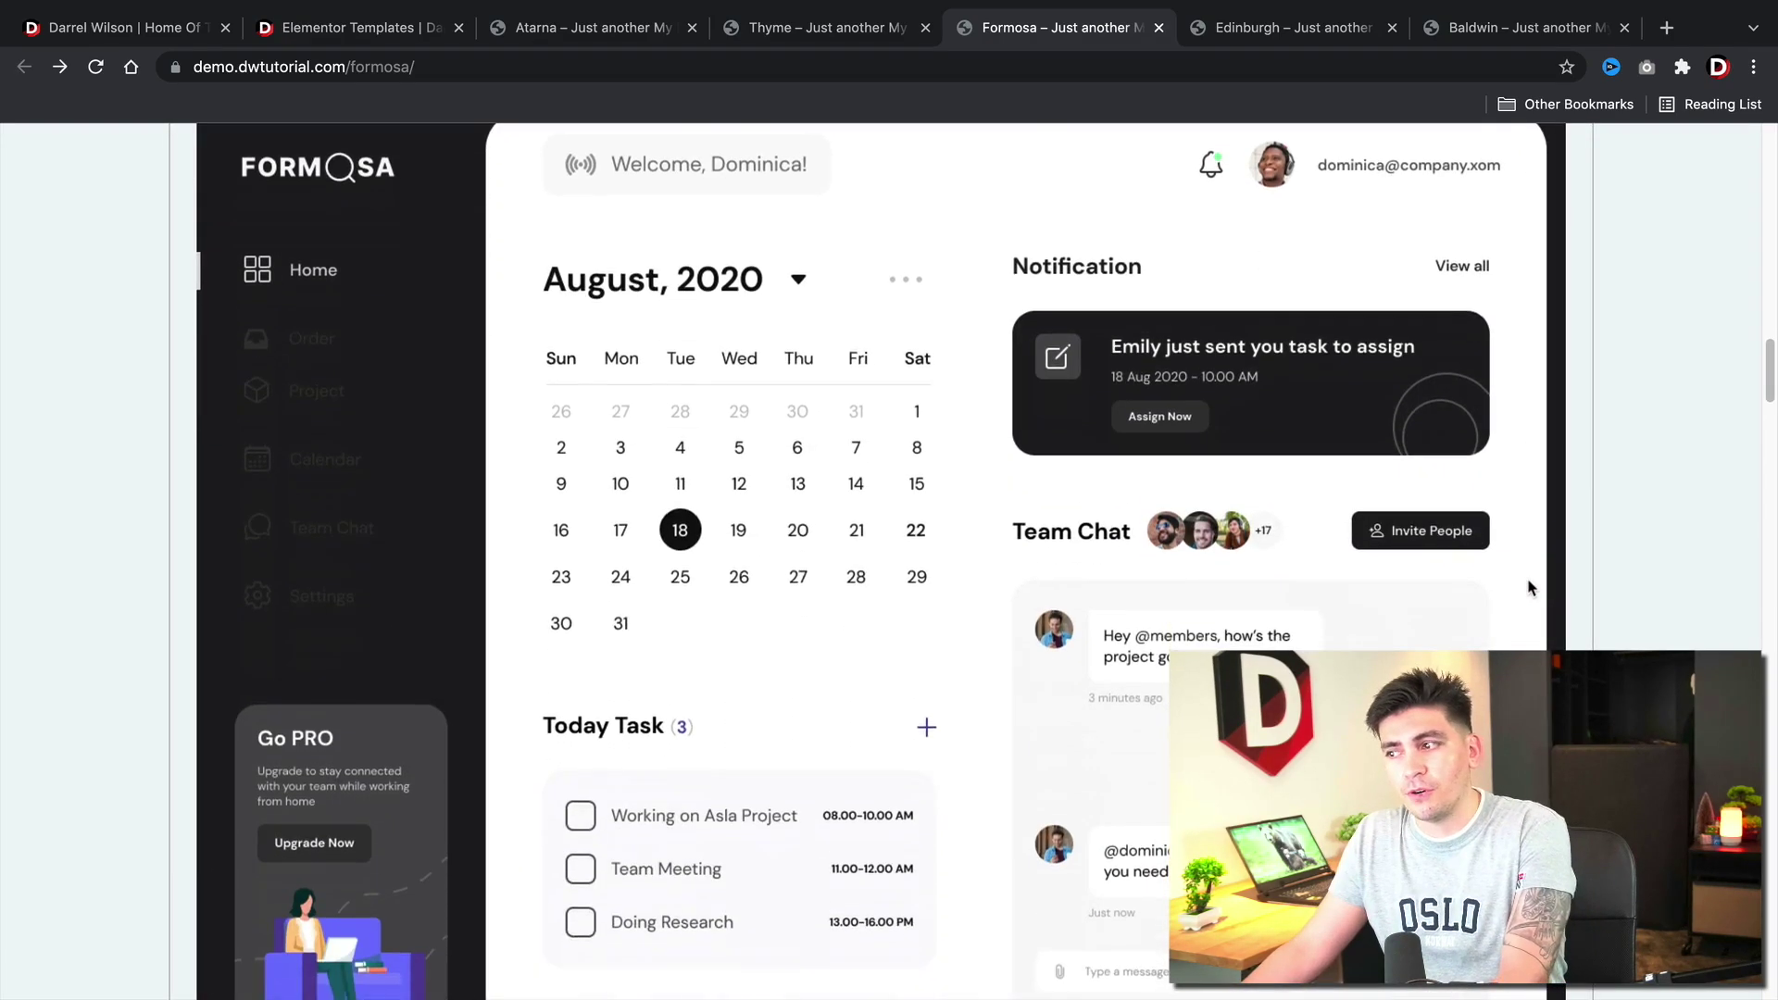
scroll(1530, 587, "down", 1)
scroll(1529, 587, "down", 2)
scroll(1530, 588, "down", 3)
scroll(1530, 589, "down", 2)
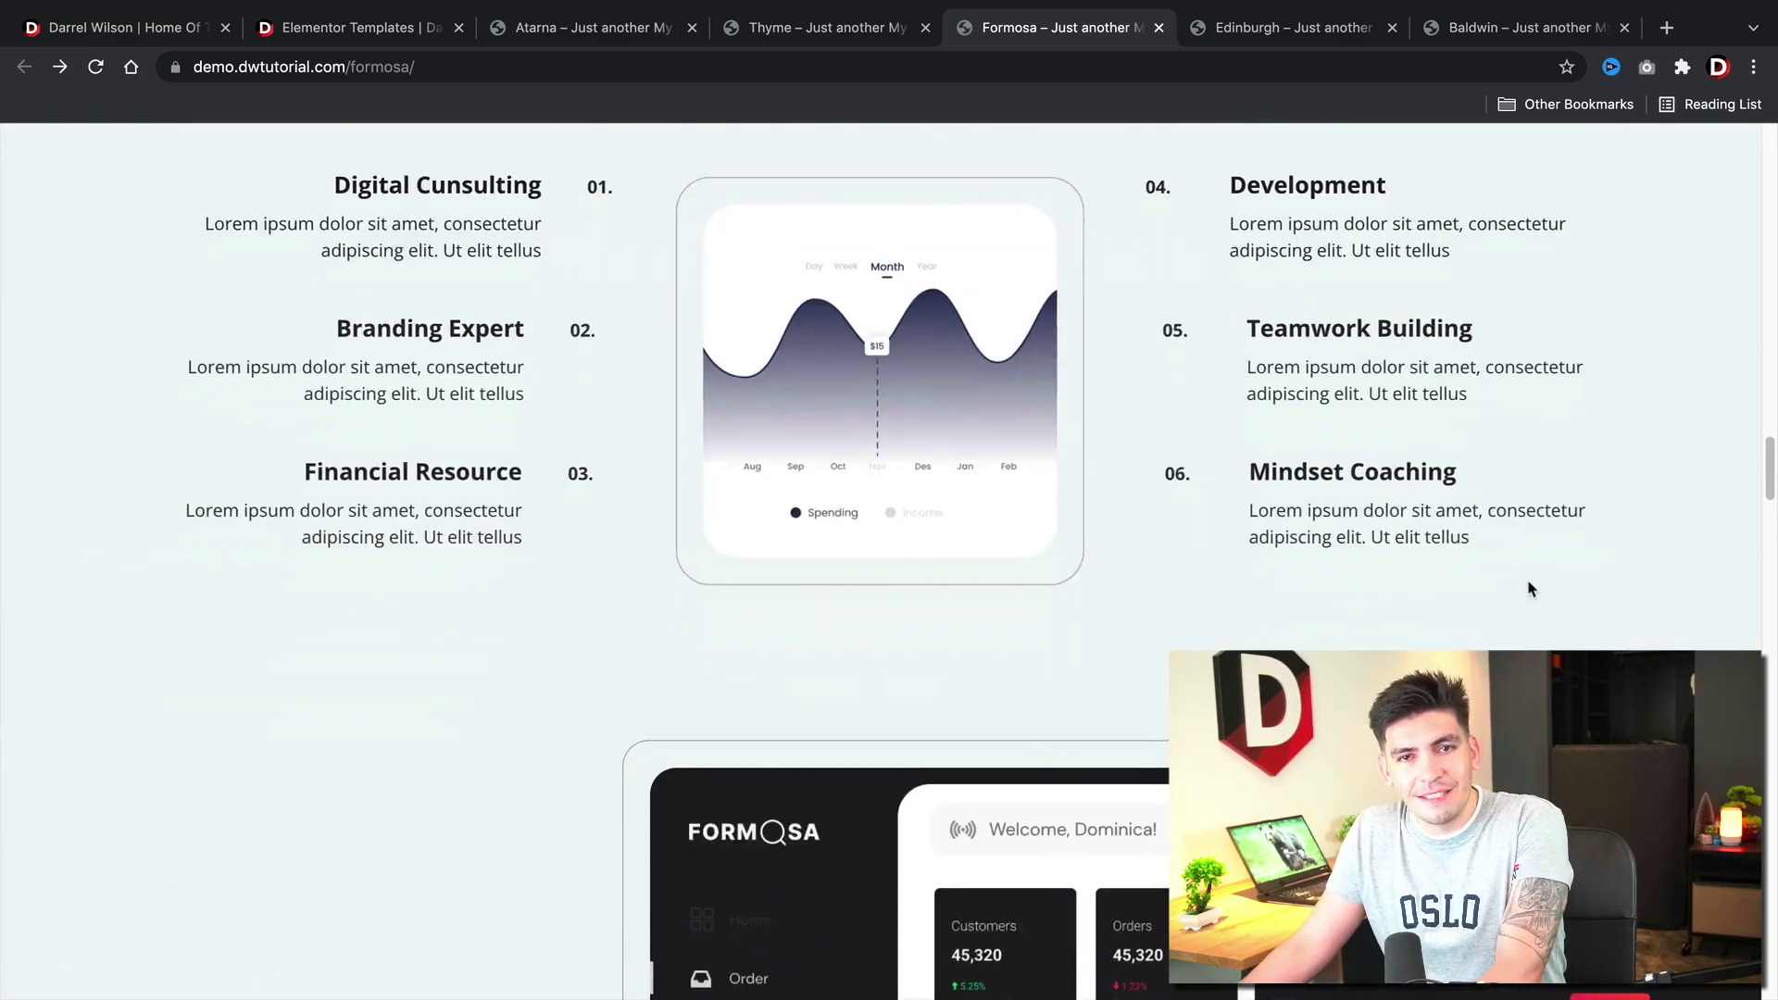
scroll(1530, 589, "down", 2)
scroll(1530, 589, "down", 1)
scroll(1126, 521, "down", 1)
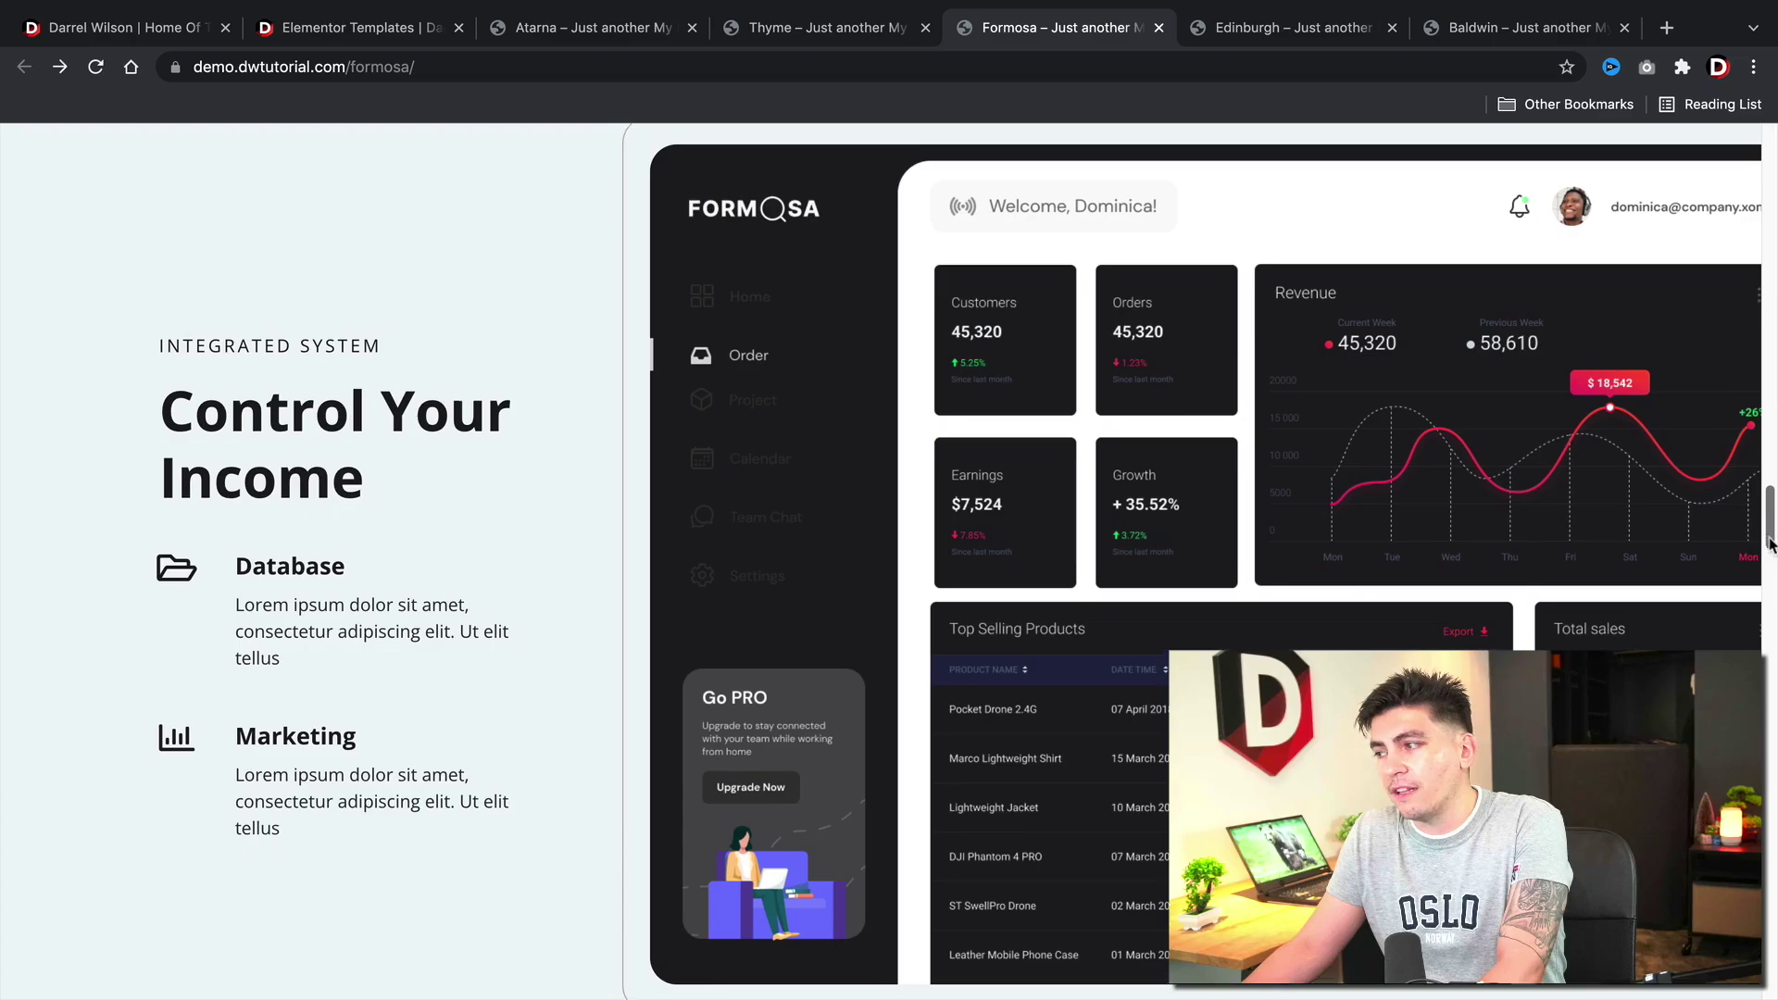
mouse_move(1769, 517)
left_mouse_down()
mouse_move(1768, 972)
mouse_move(1749, 143)
left_mouse_up()
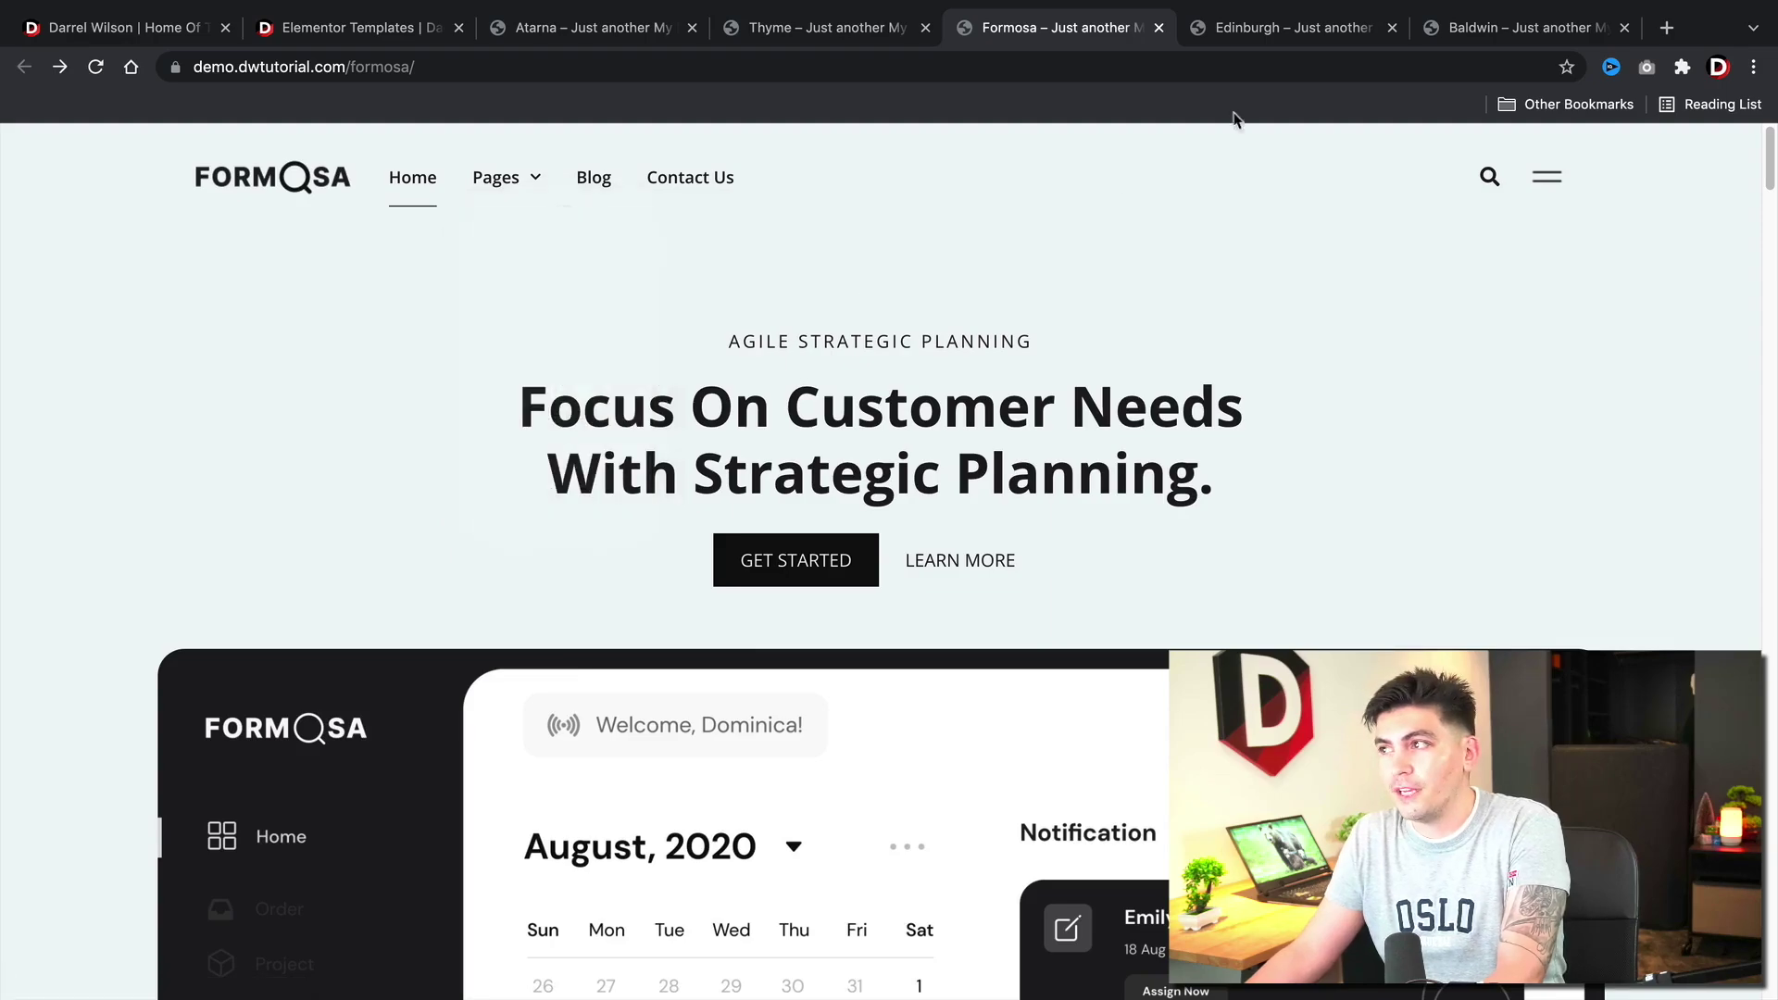
Step: Switch to the Edinburgh corporate demo and open, then close, its latest-blog side panel
left_click(1279, 27)
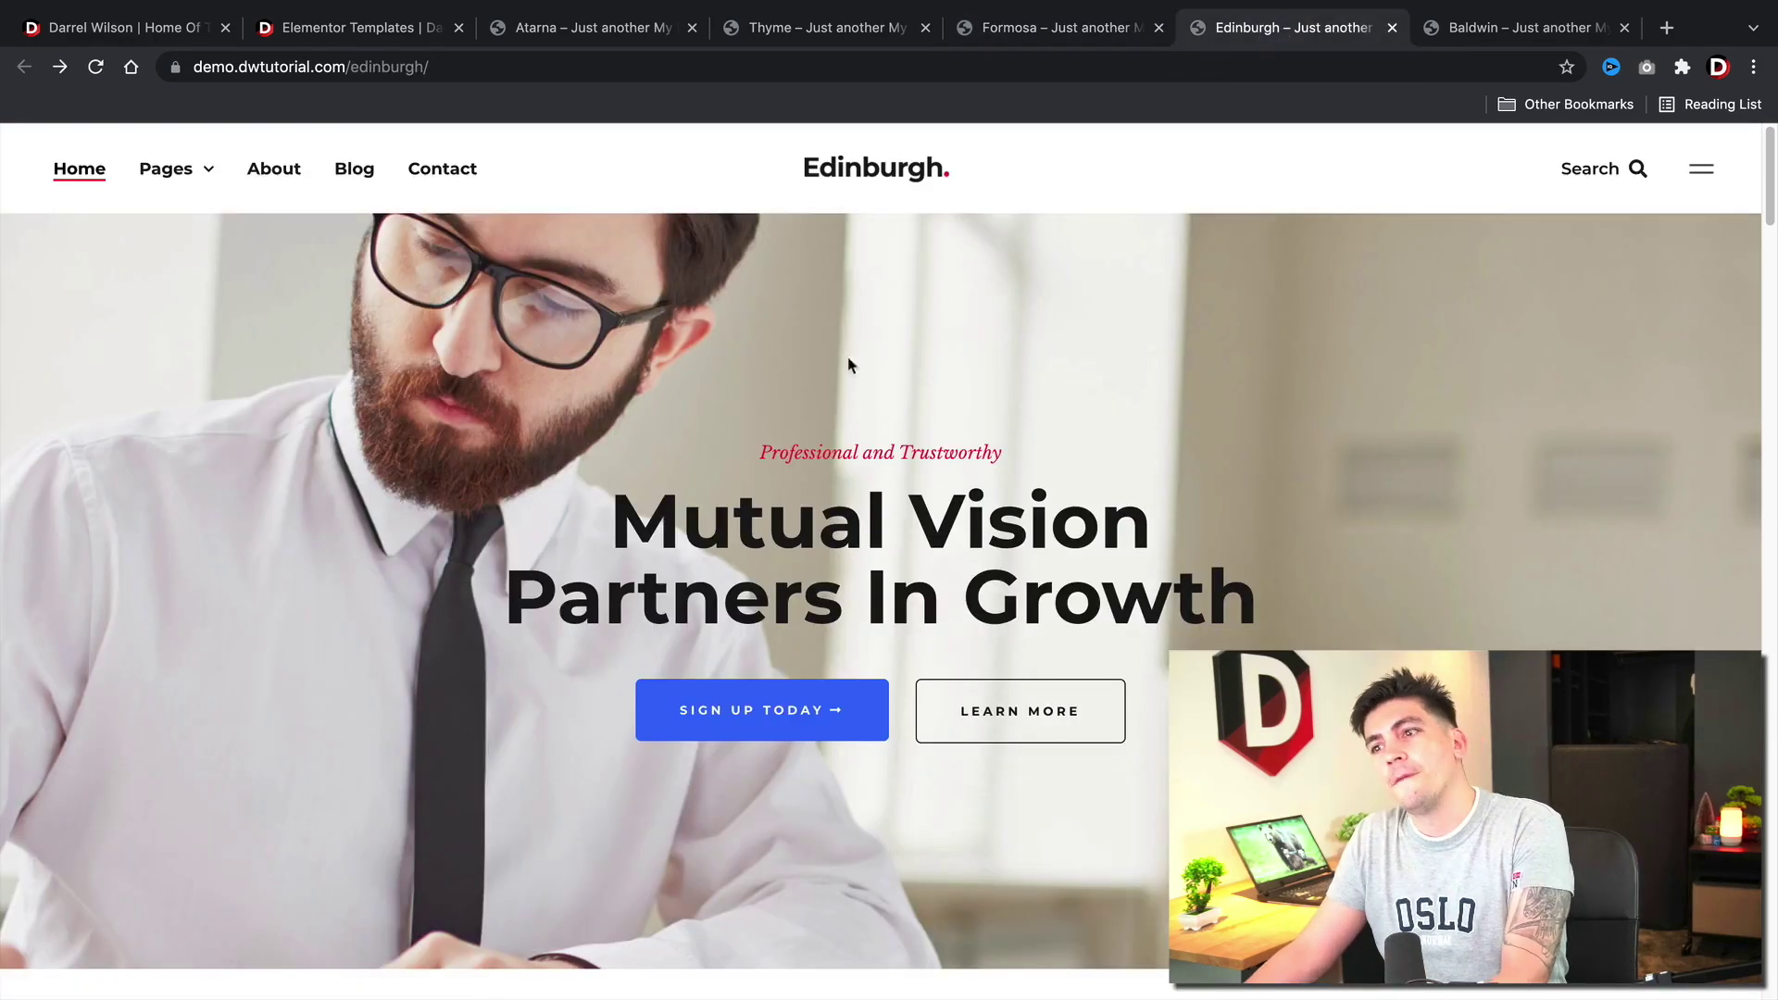
mouse_move(176, 168)
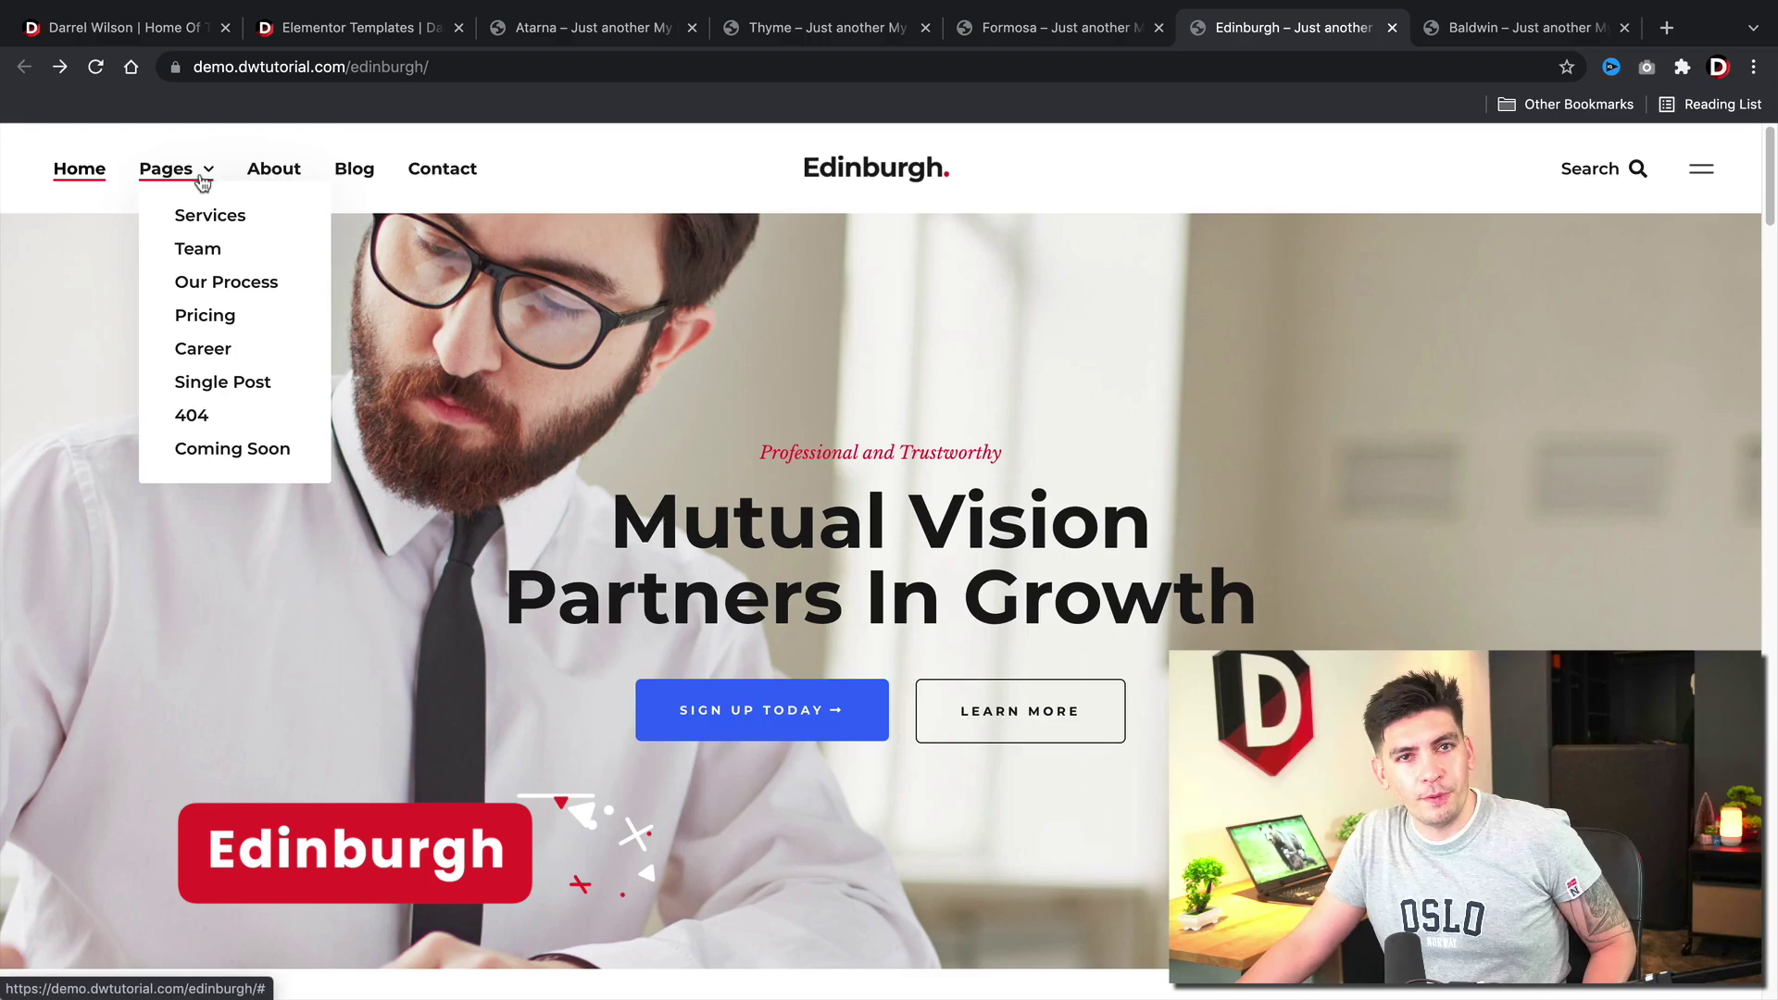
scroll(1136, 691, "down", 4)
scroll(1134, 689, "down", 3)
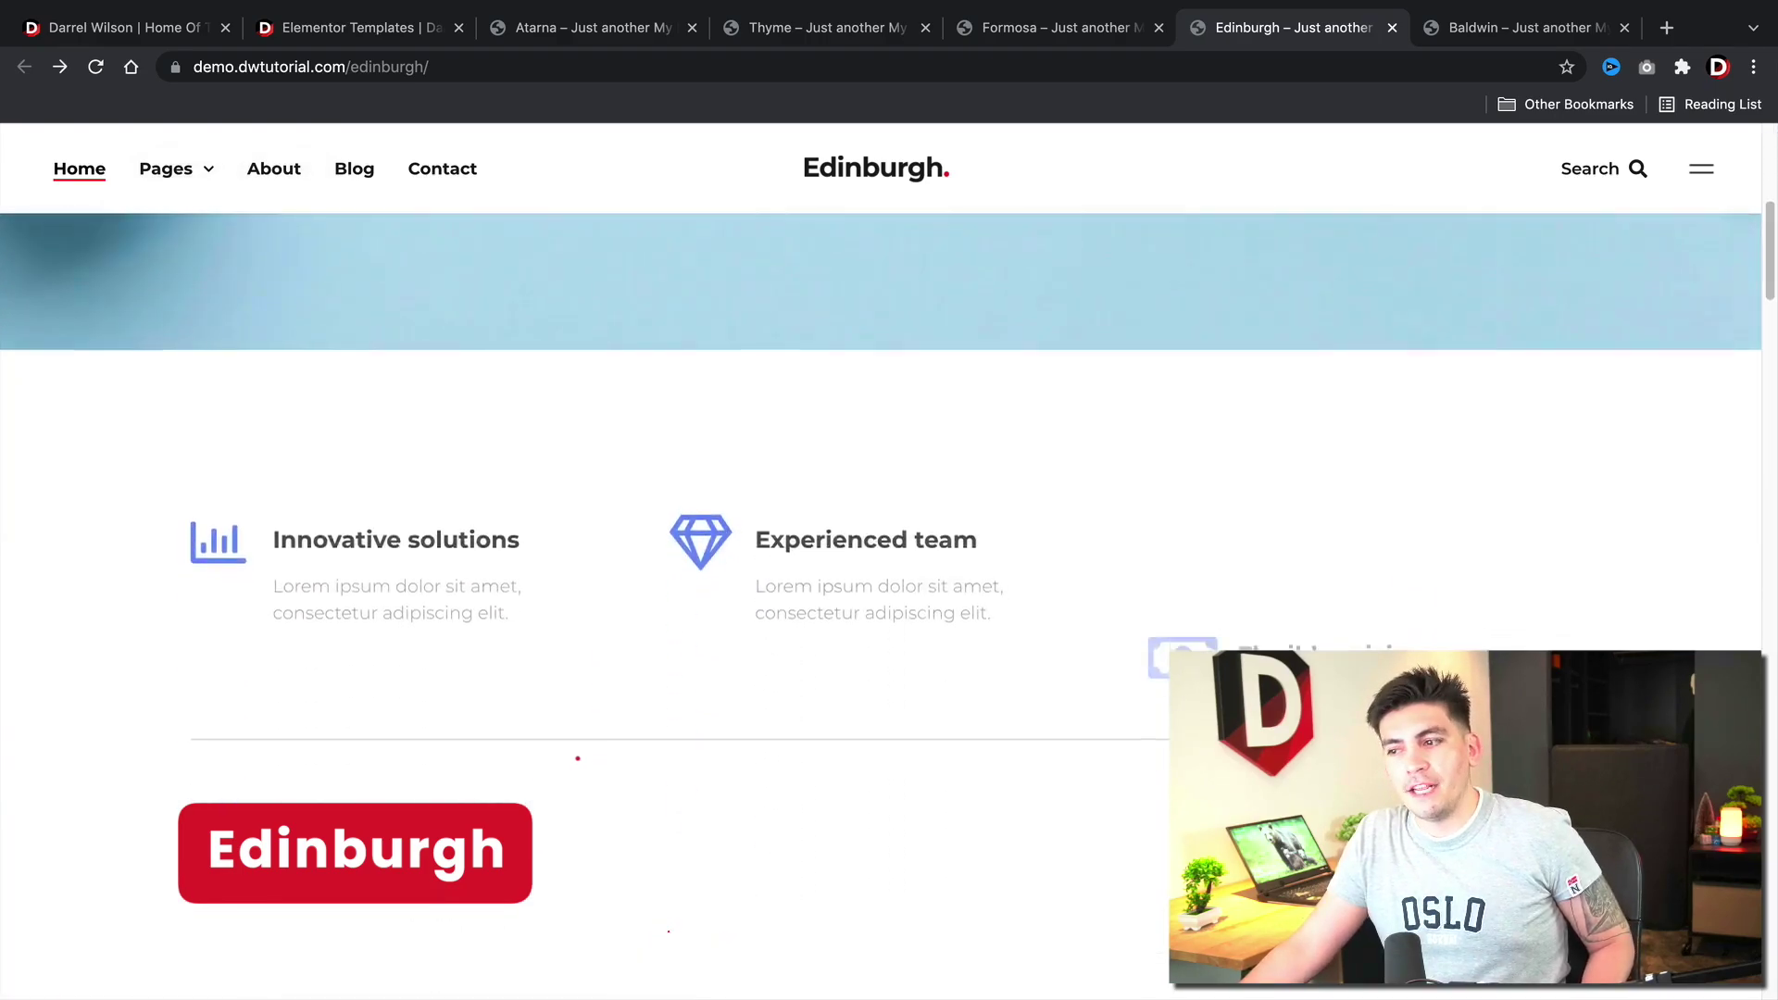
scroll(1135, 690, "down", 3)
scroll(1339, 639, "down", 2)
scroll(1339, 639, "down", 1)
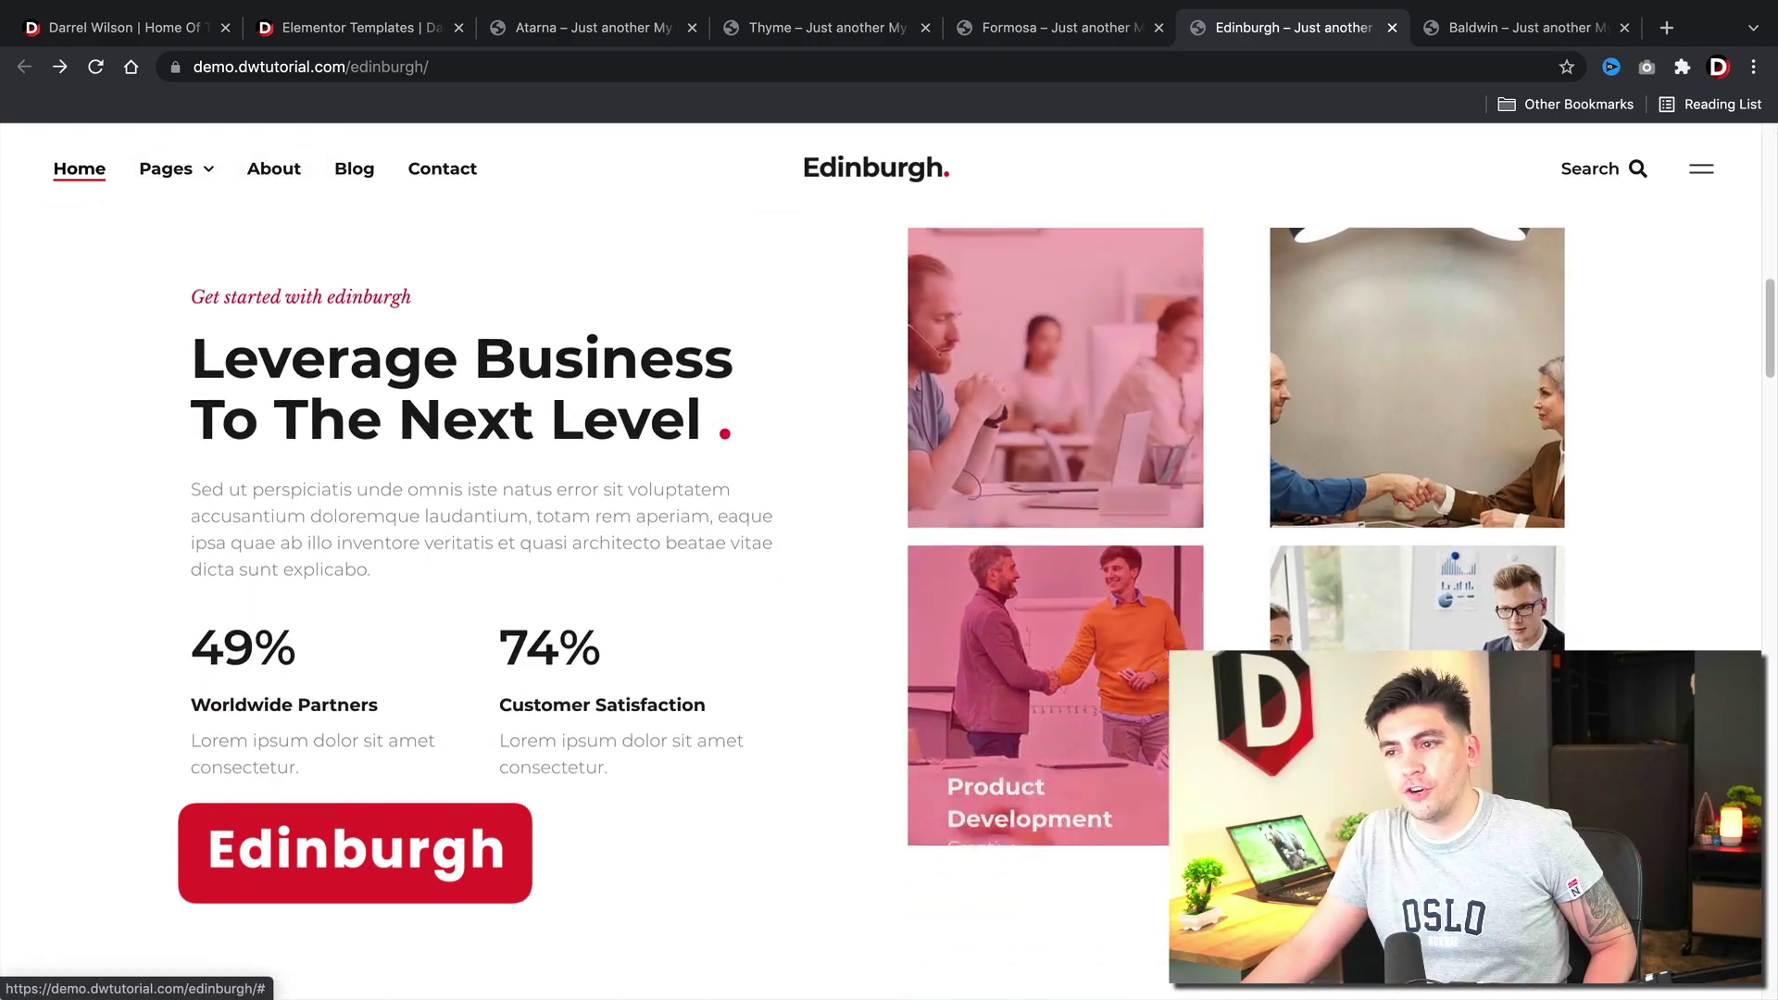
scroll(1339, 639, "down", 1)
scroll(1340, 639, "down", 1)
scroll(1340, 639, "down", 3)
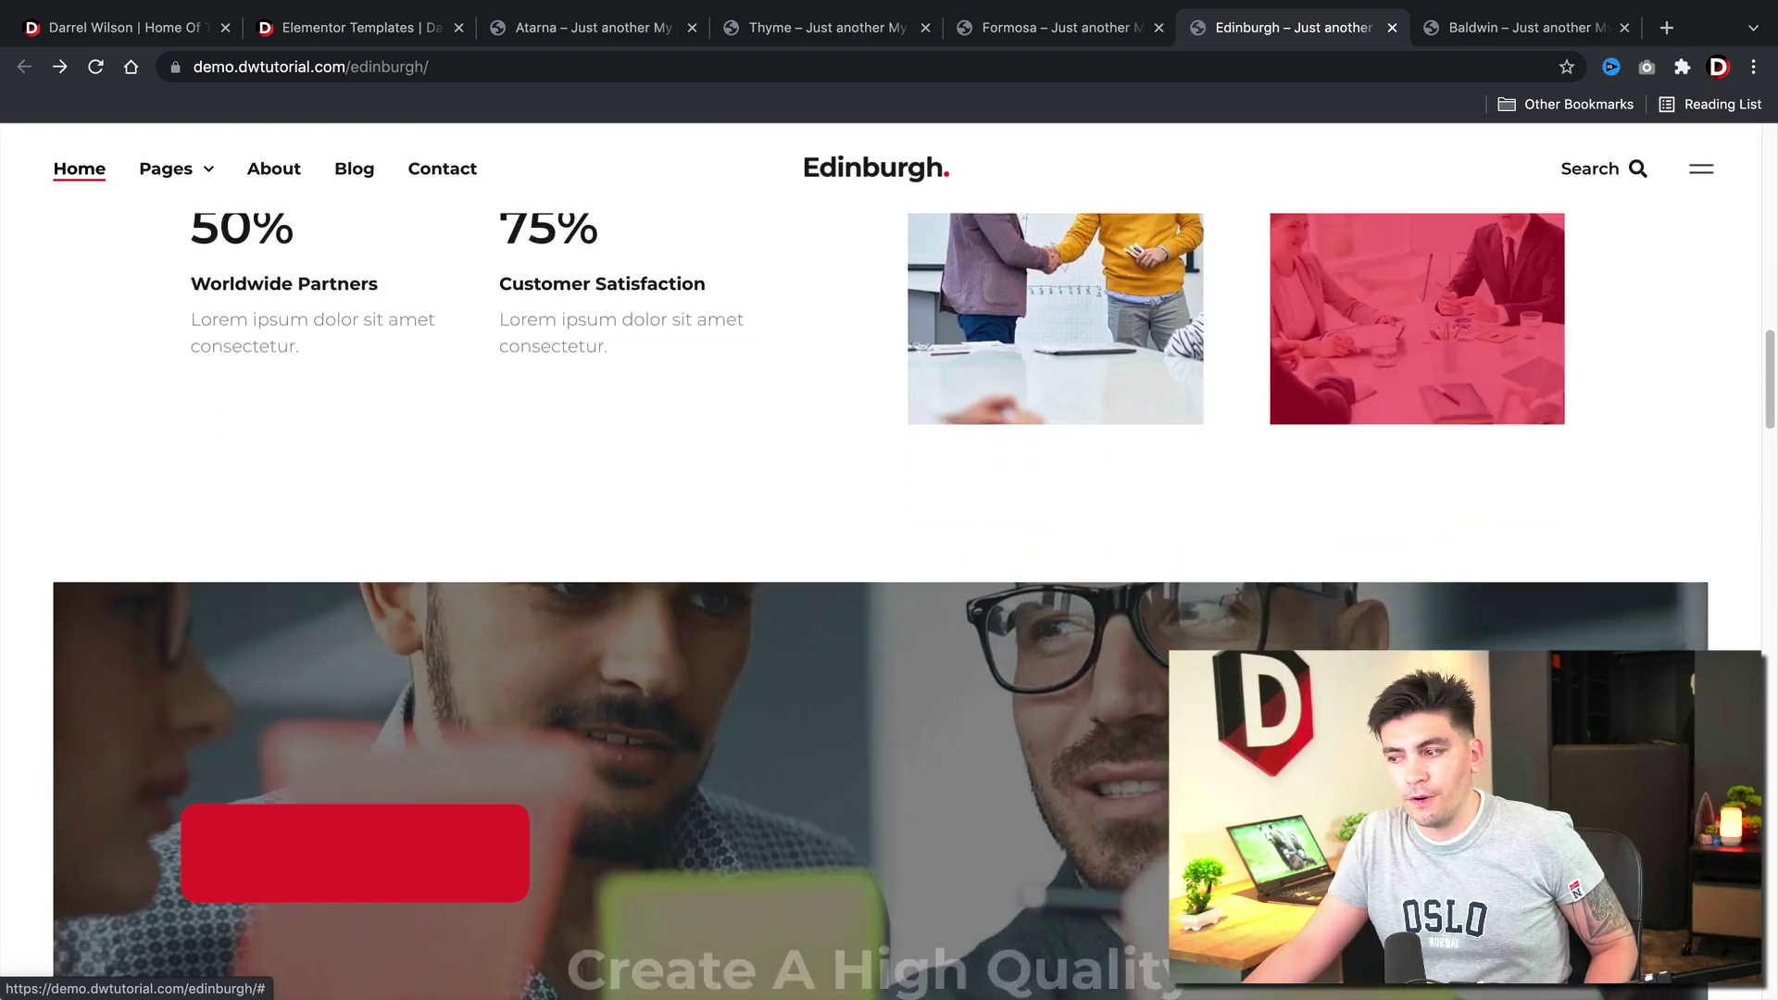
scroll(1340, 639, "down", 4)
scroll(880, 576, "down", 1)
scroll(882, 575, "down", 3)
scroll(881, 575, "down", 2)
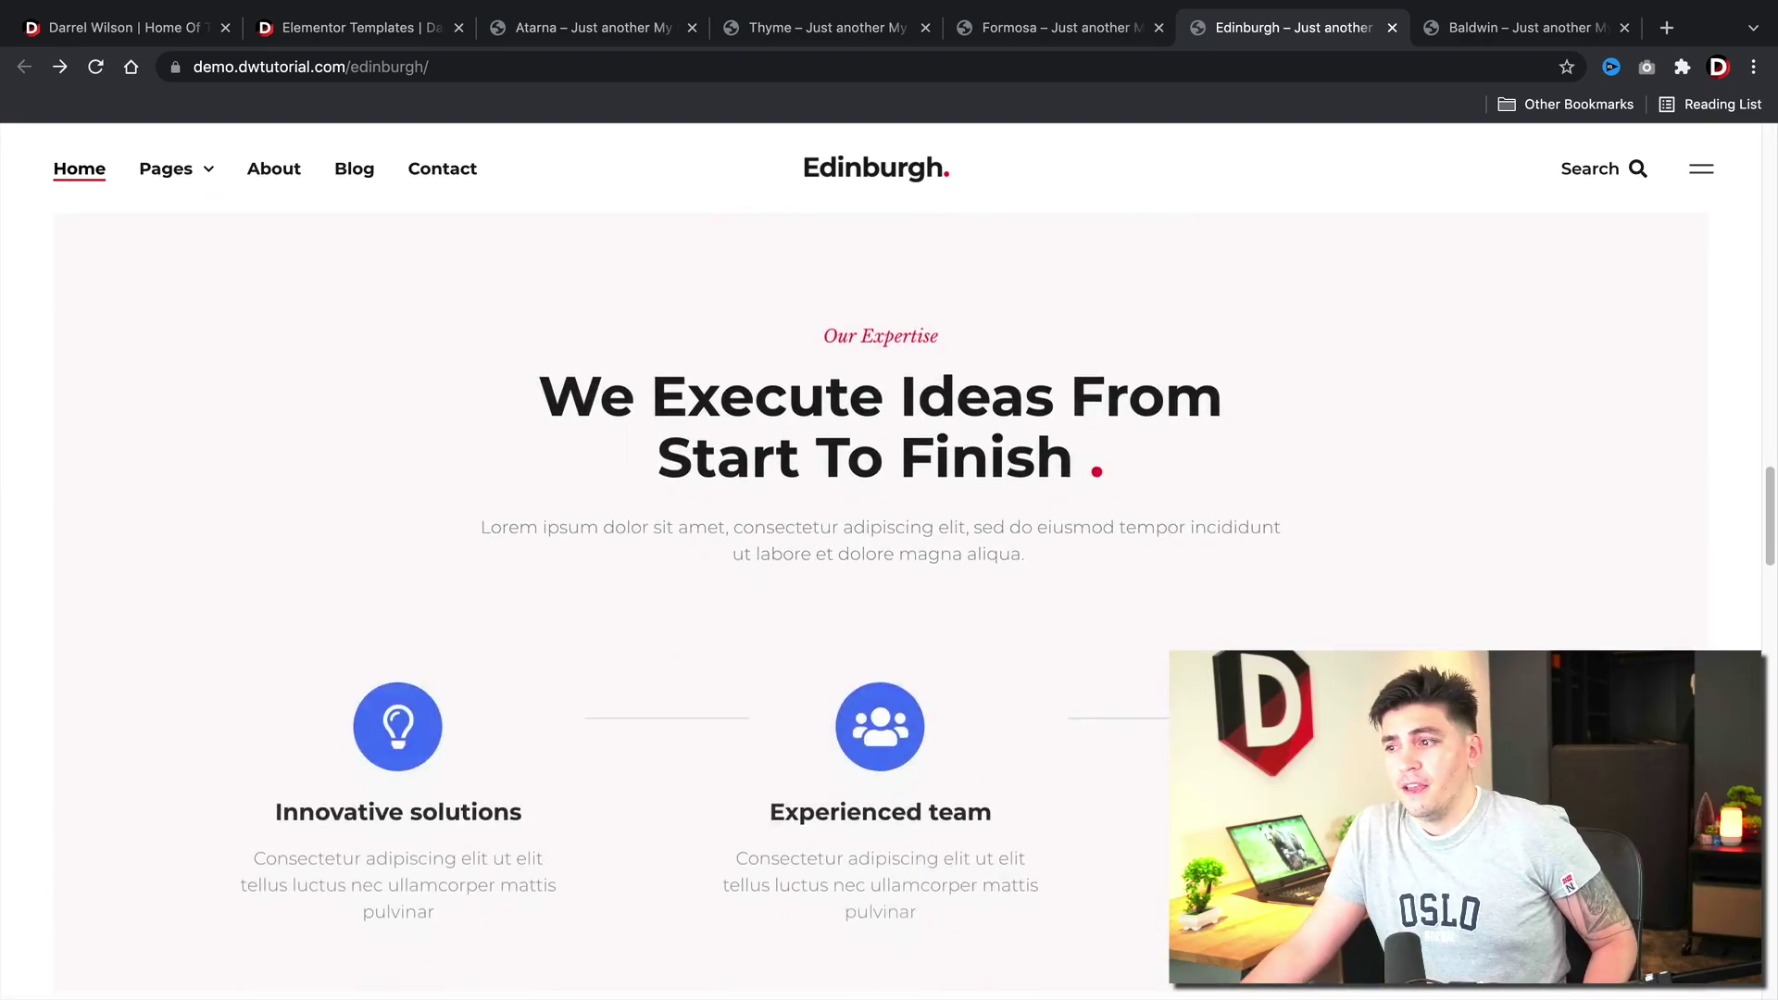
scroll(881, 576, "down", 1)
scroll(881, 575, "down", 2)
scroll(881, 575, "down", 3)
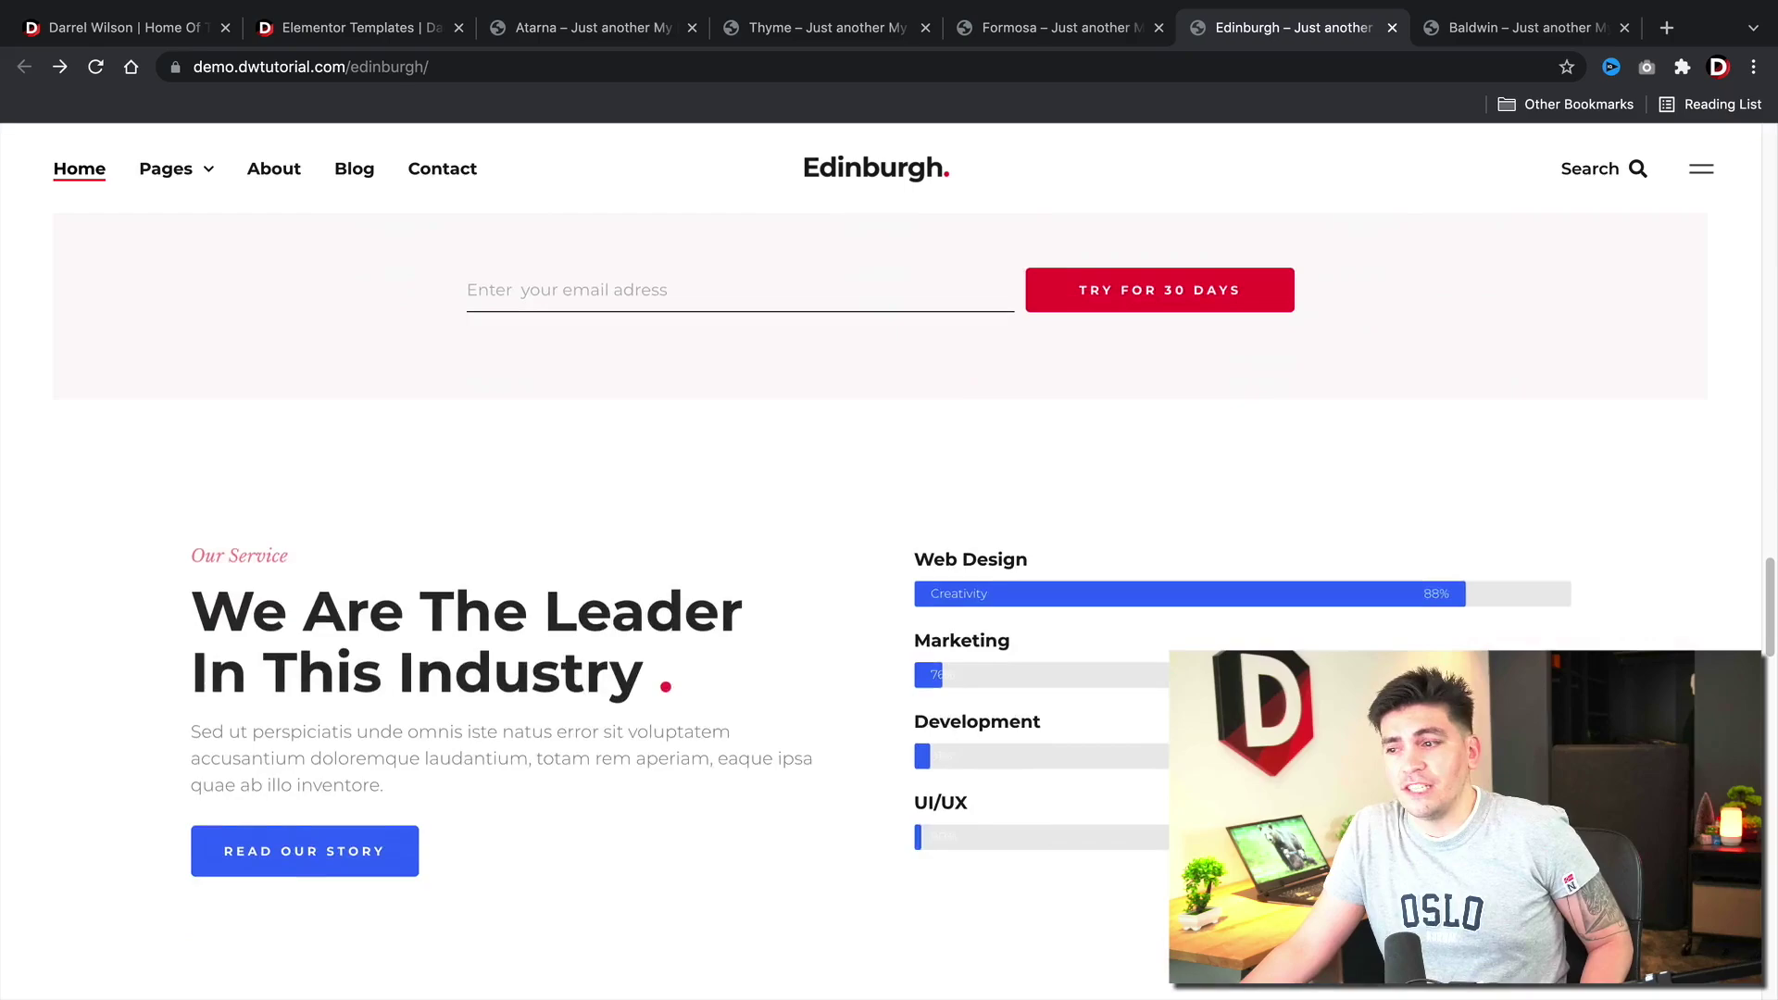
scroll(881, 576, "down", 2)
scroll(881, 575, "down", 3)
scroll(881, 576, "down", 2)
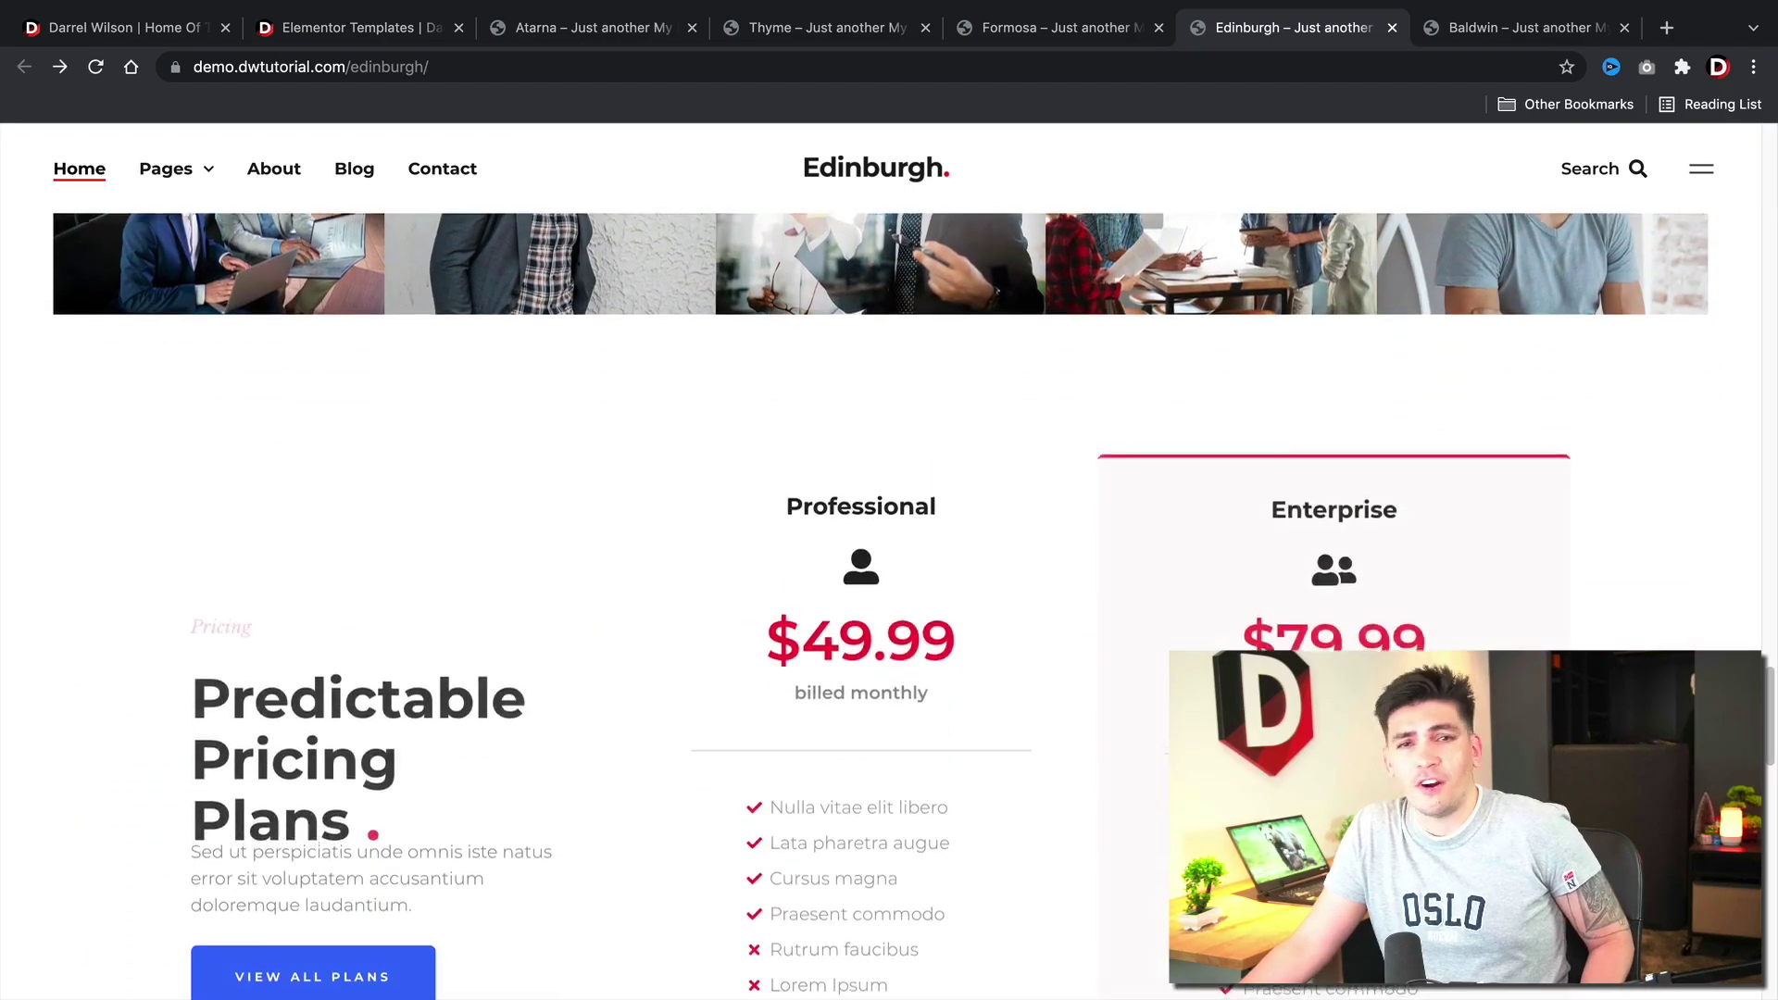
scroll(881, 575, "down", 2)
scroll(865, 643, "down", 2)
scroll(866, 643, "down", 2)
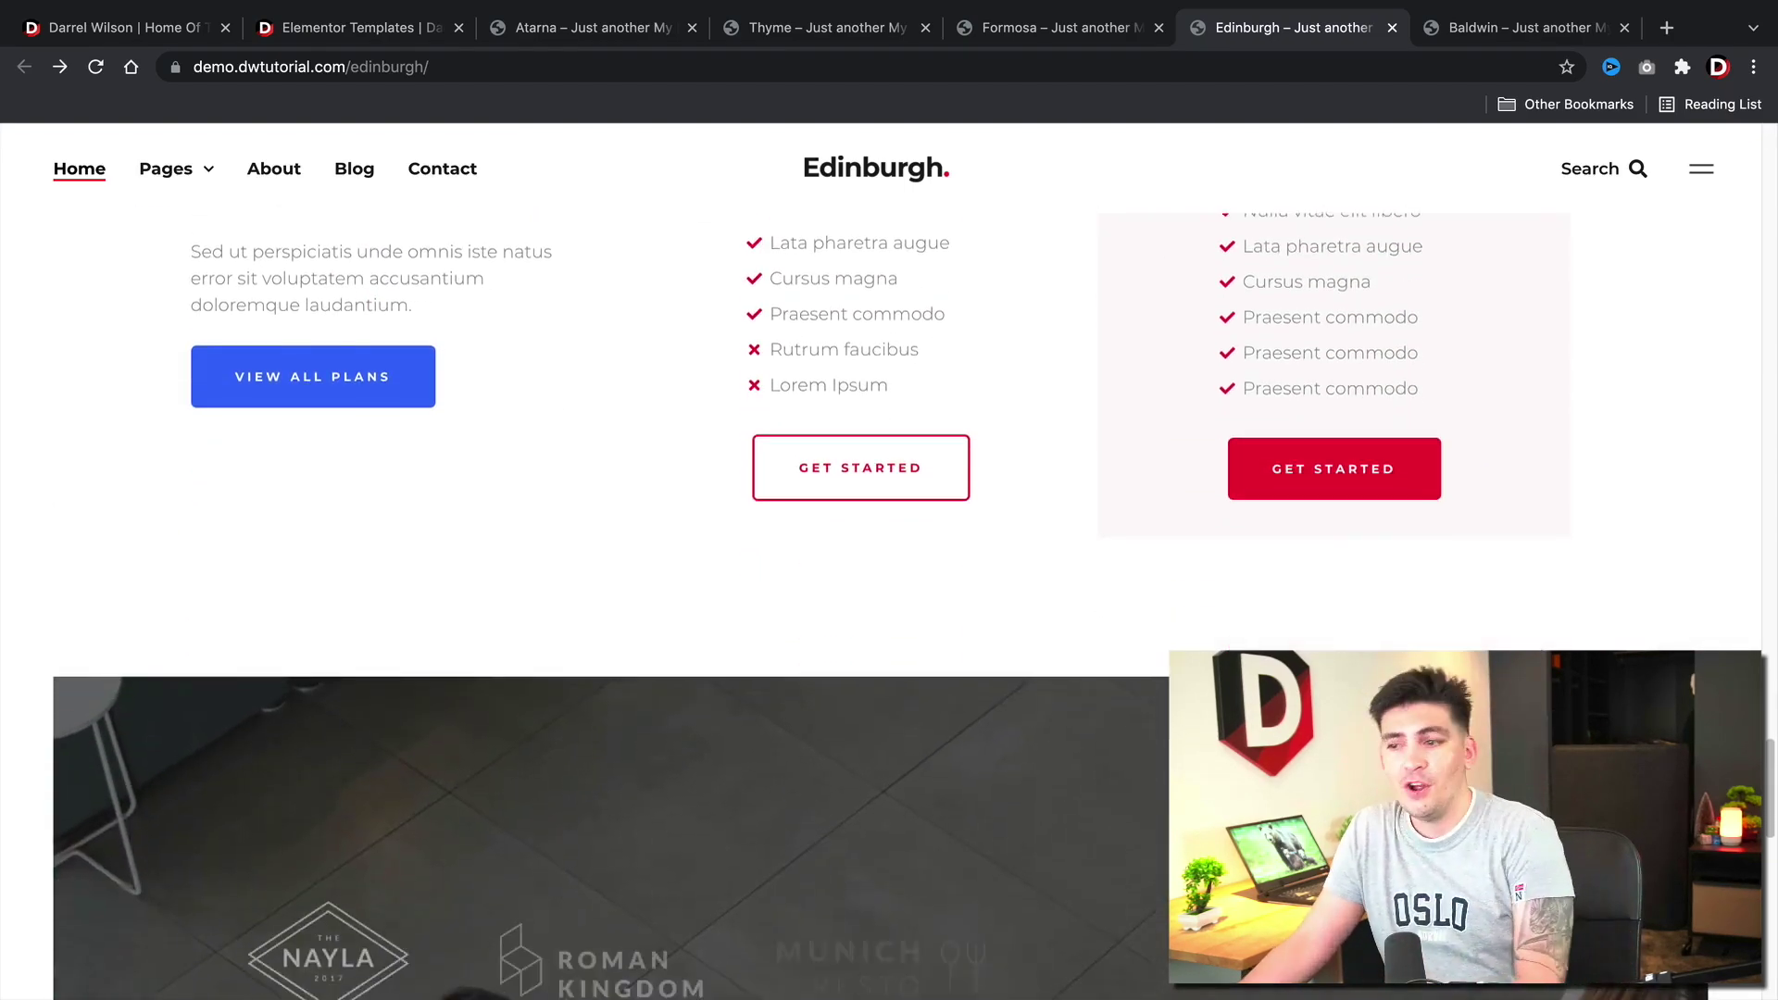
scroll(865, 643, "down", 3)
scroll(866, 643, "down", 3)
scroll(906, 573, "down", 3)
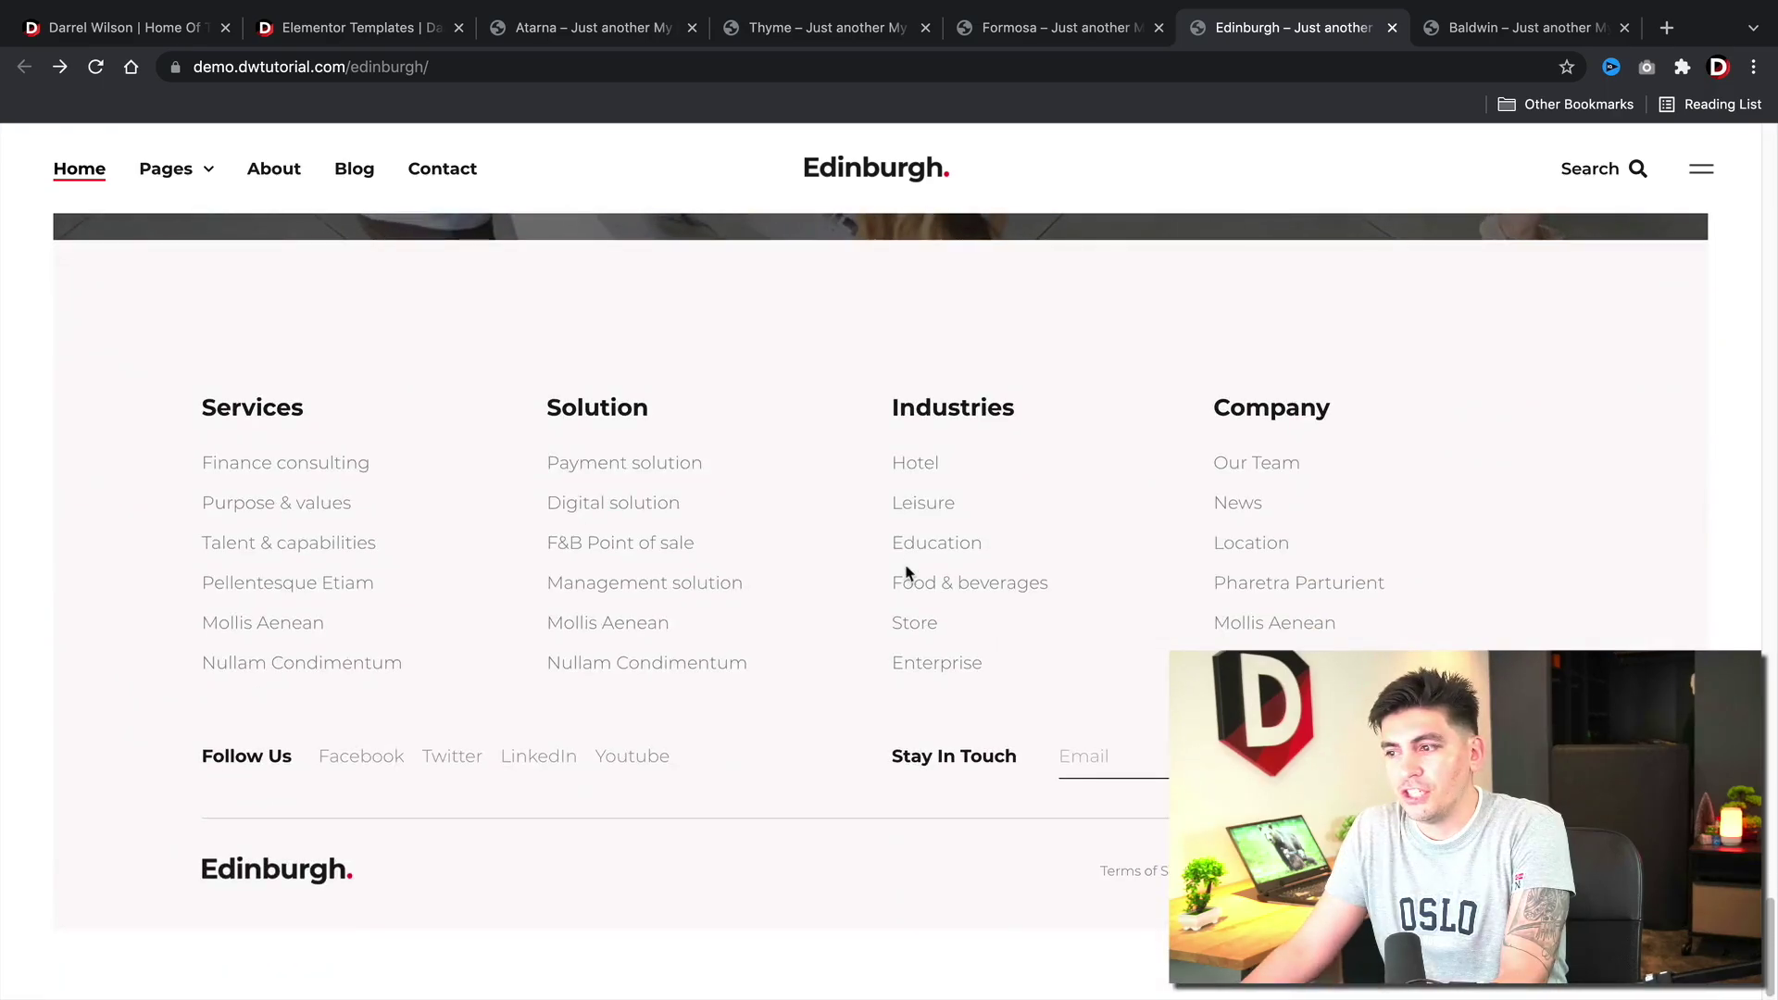
left_click_drag(1772, 973, 1615, 293)
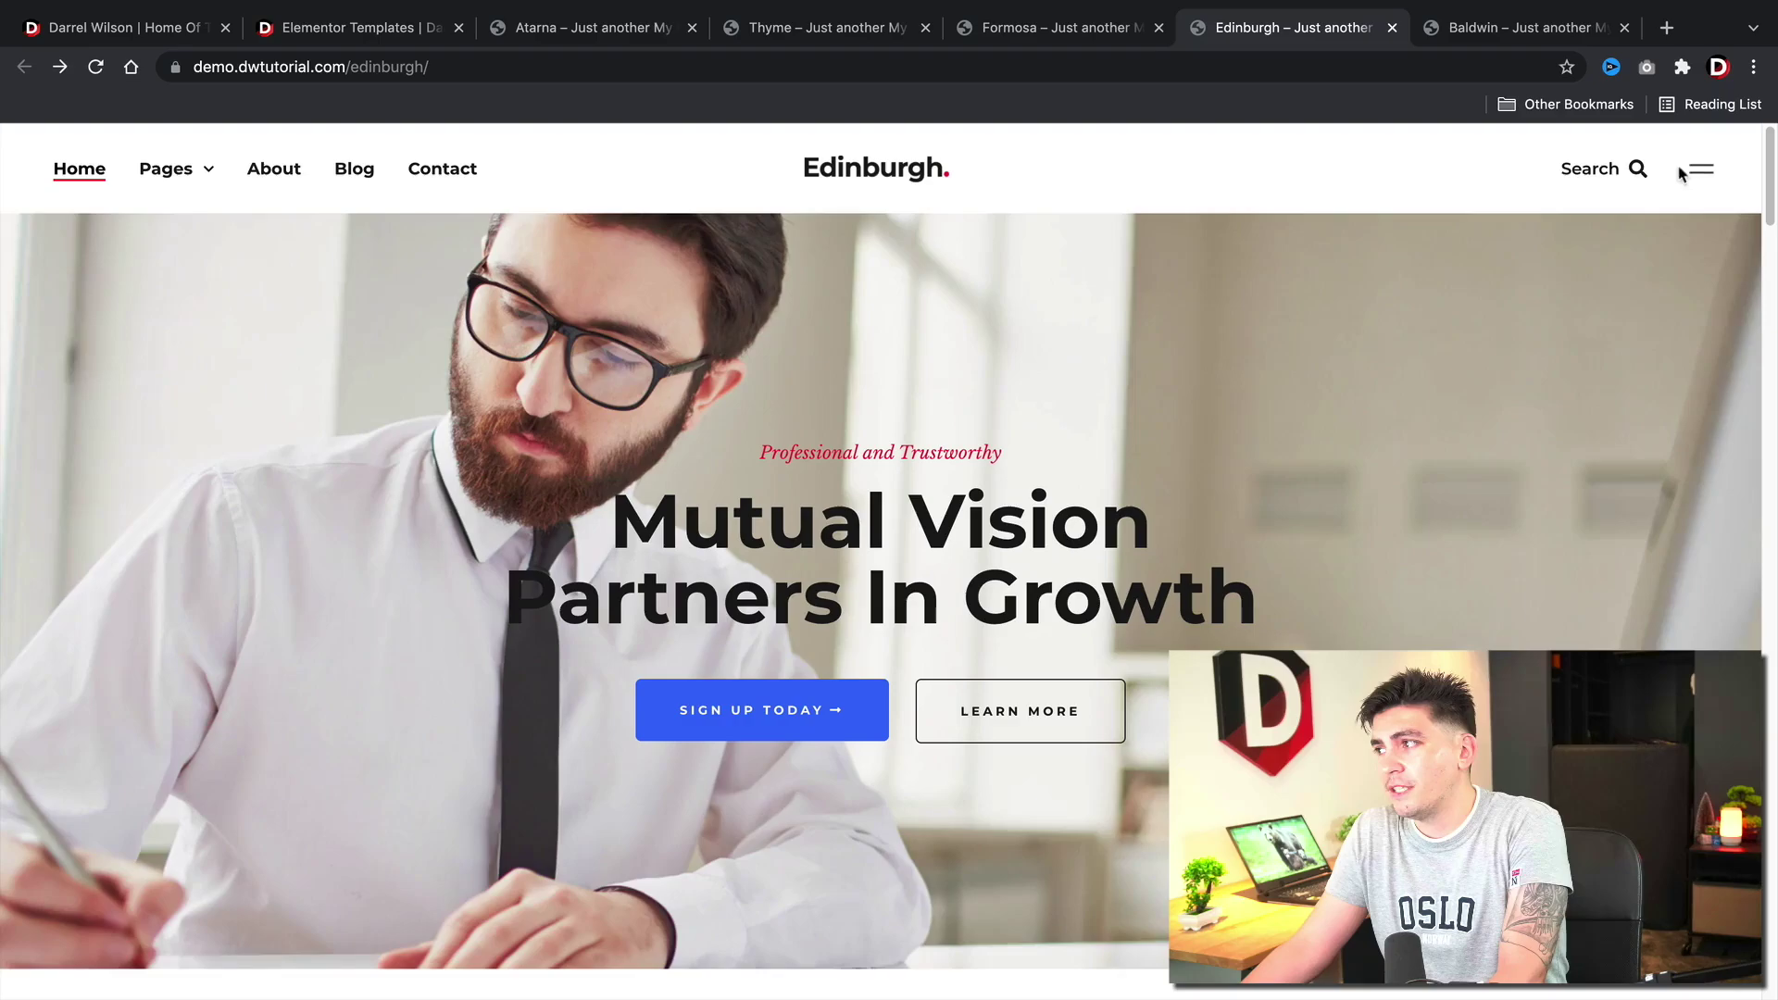
left_click(1701, 171)
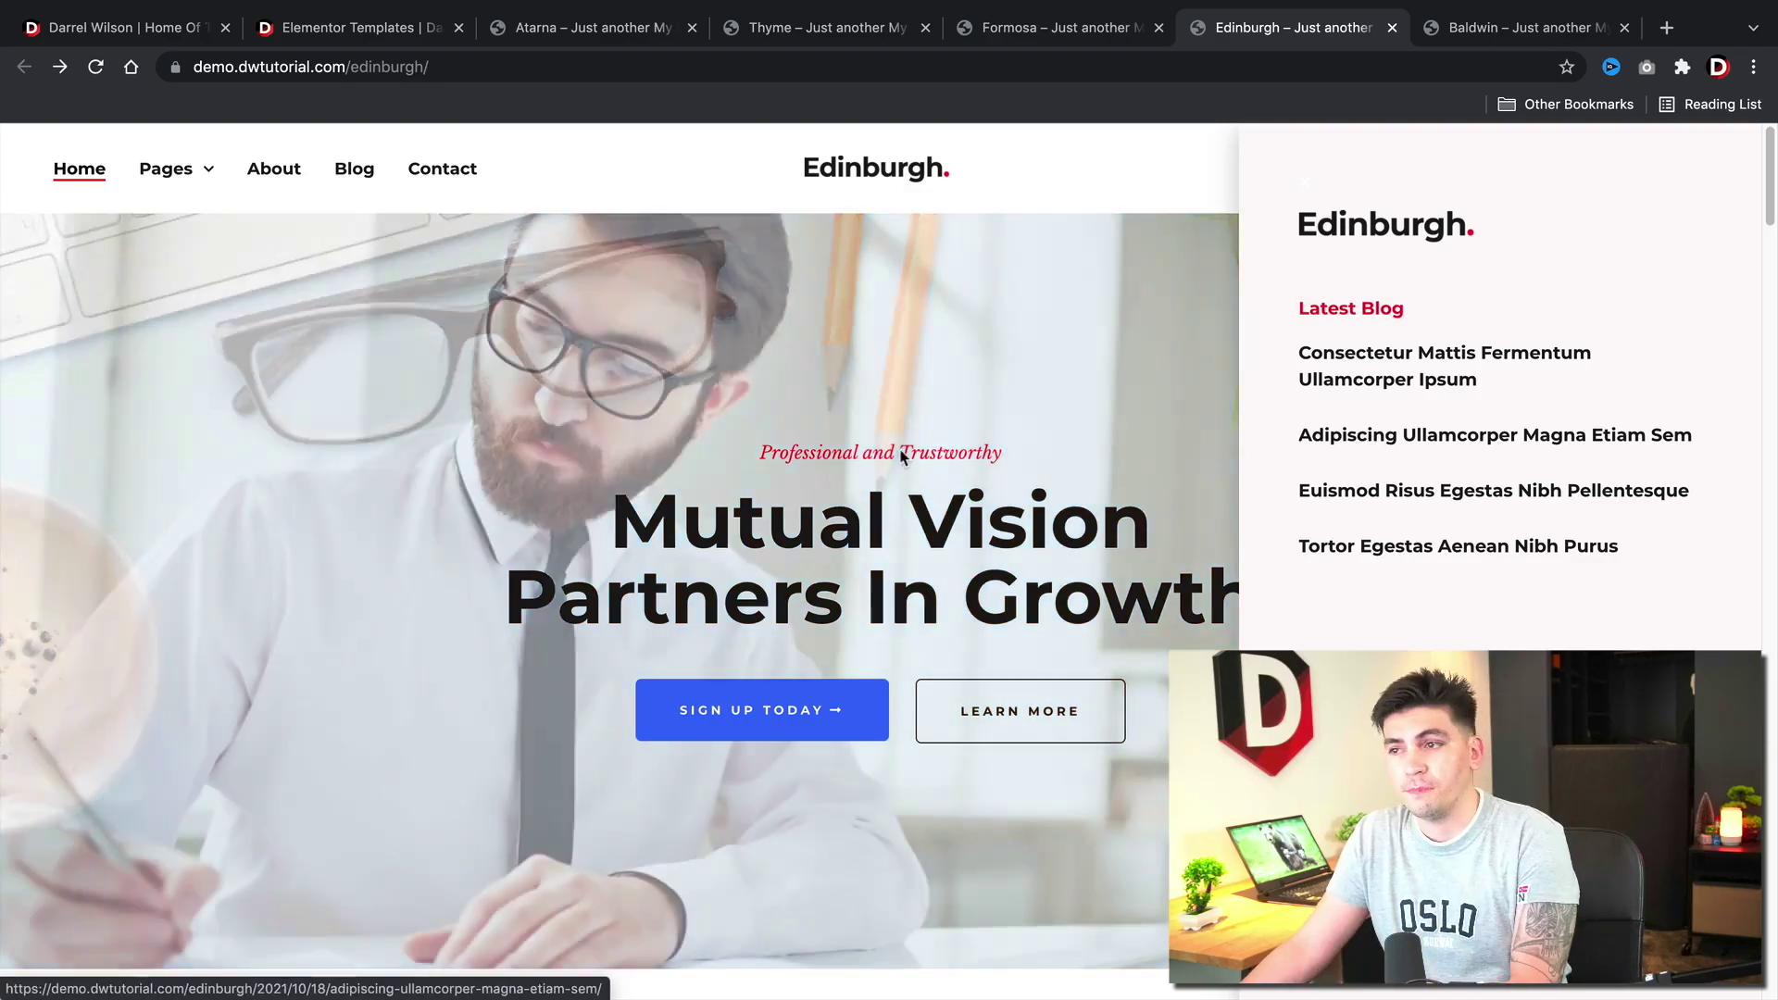
left_click(474, 246)
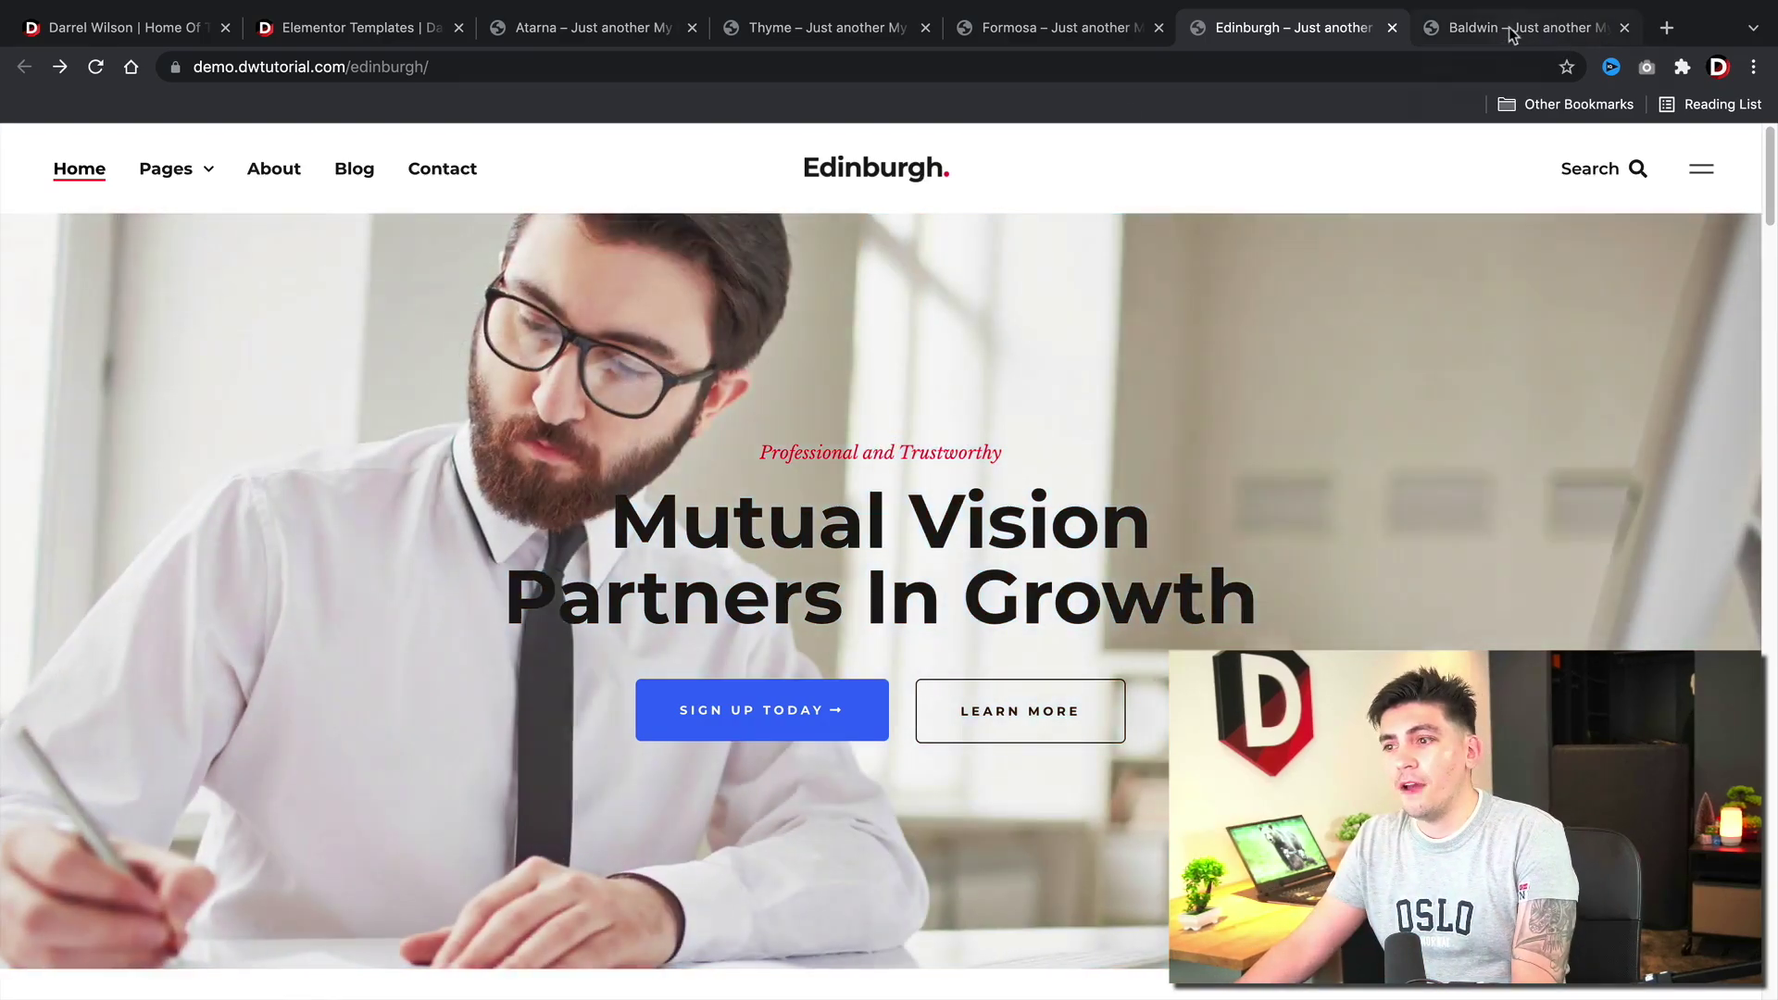
Step: Switch to the Baldwin demo and open, then close, its dark Instagram side panel
left_click(1514, 34)
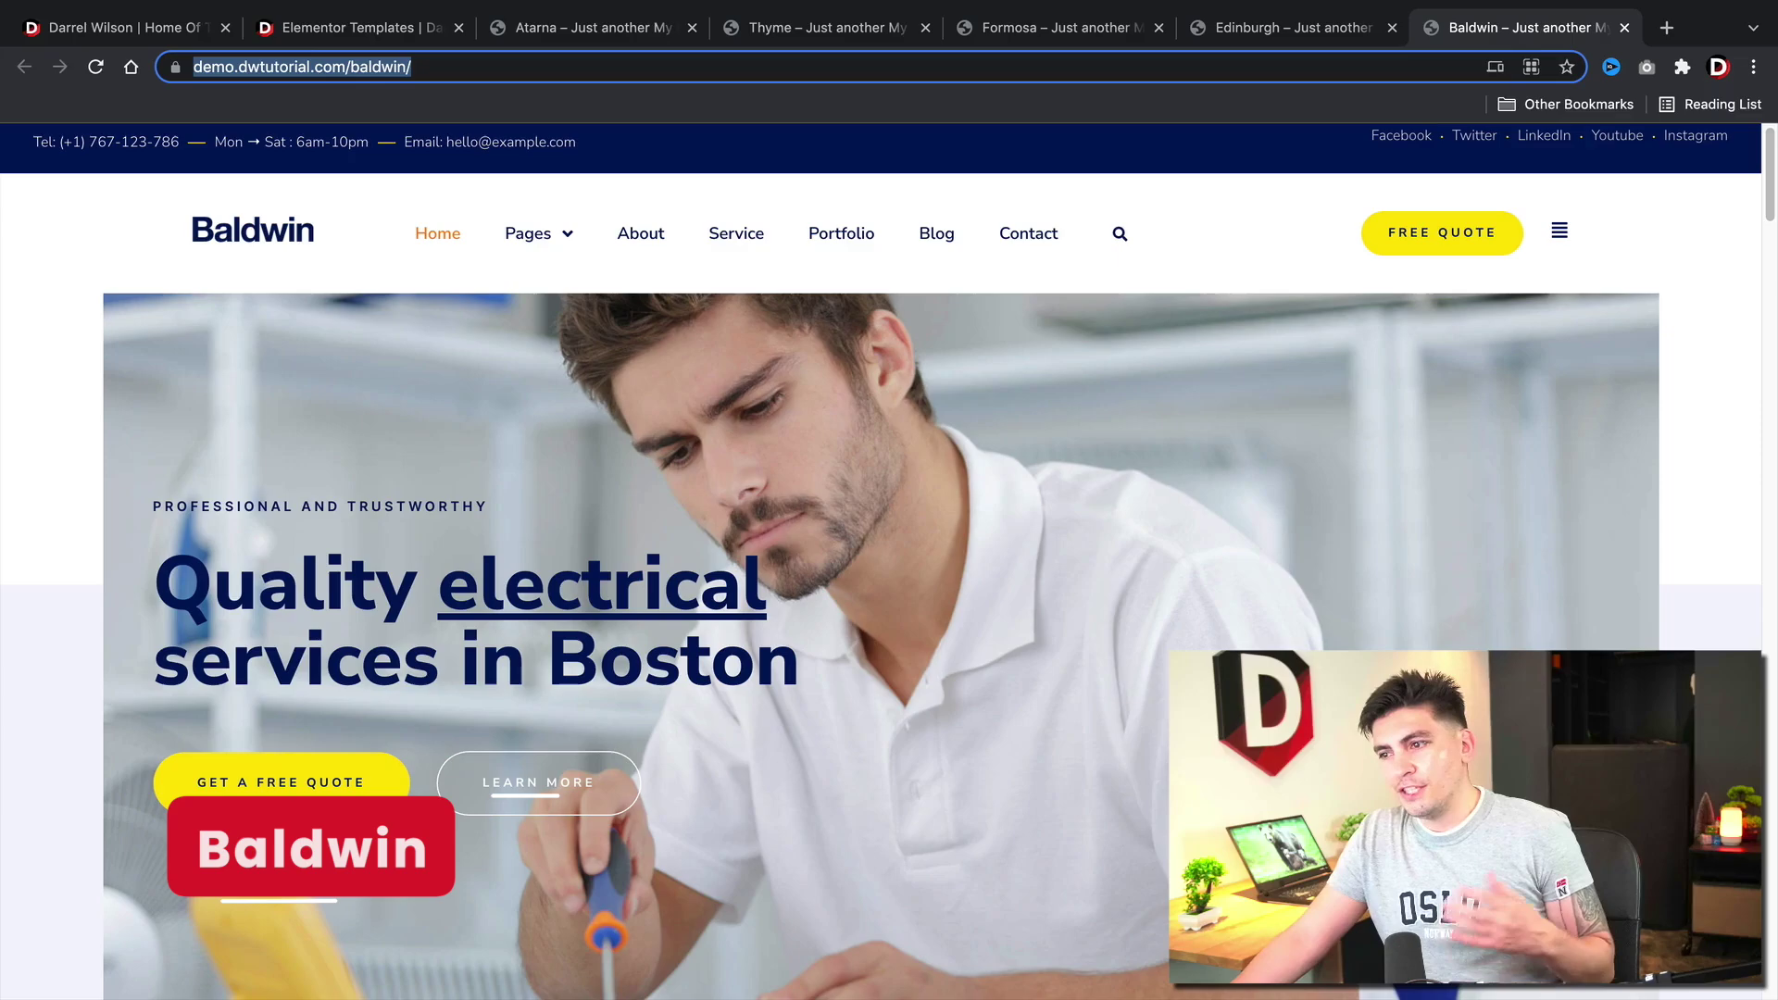
scroll(890, 555, "down", 1)
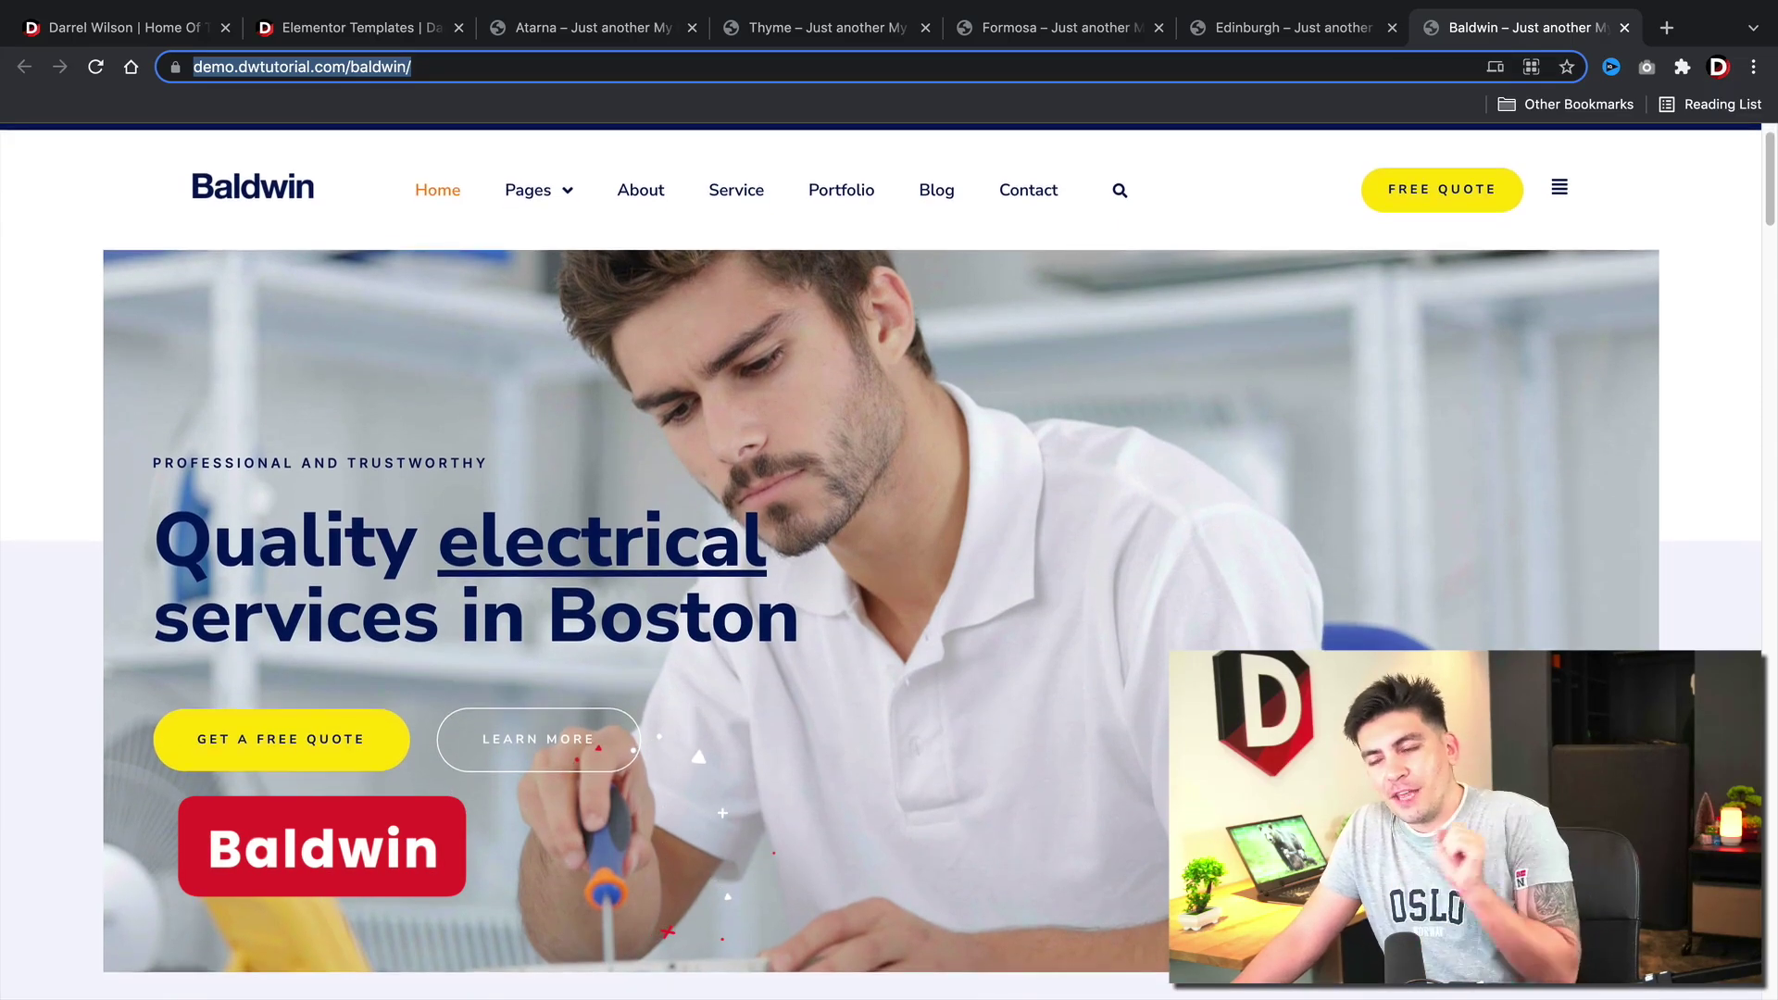
scroll(889, 556, "down", 3)
scroll(890, 556, "down", 5)
scroll(889, 556, "down", 2)
scroll(889, 555, "down", 3)
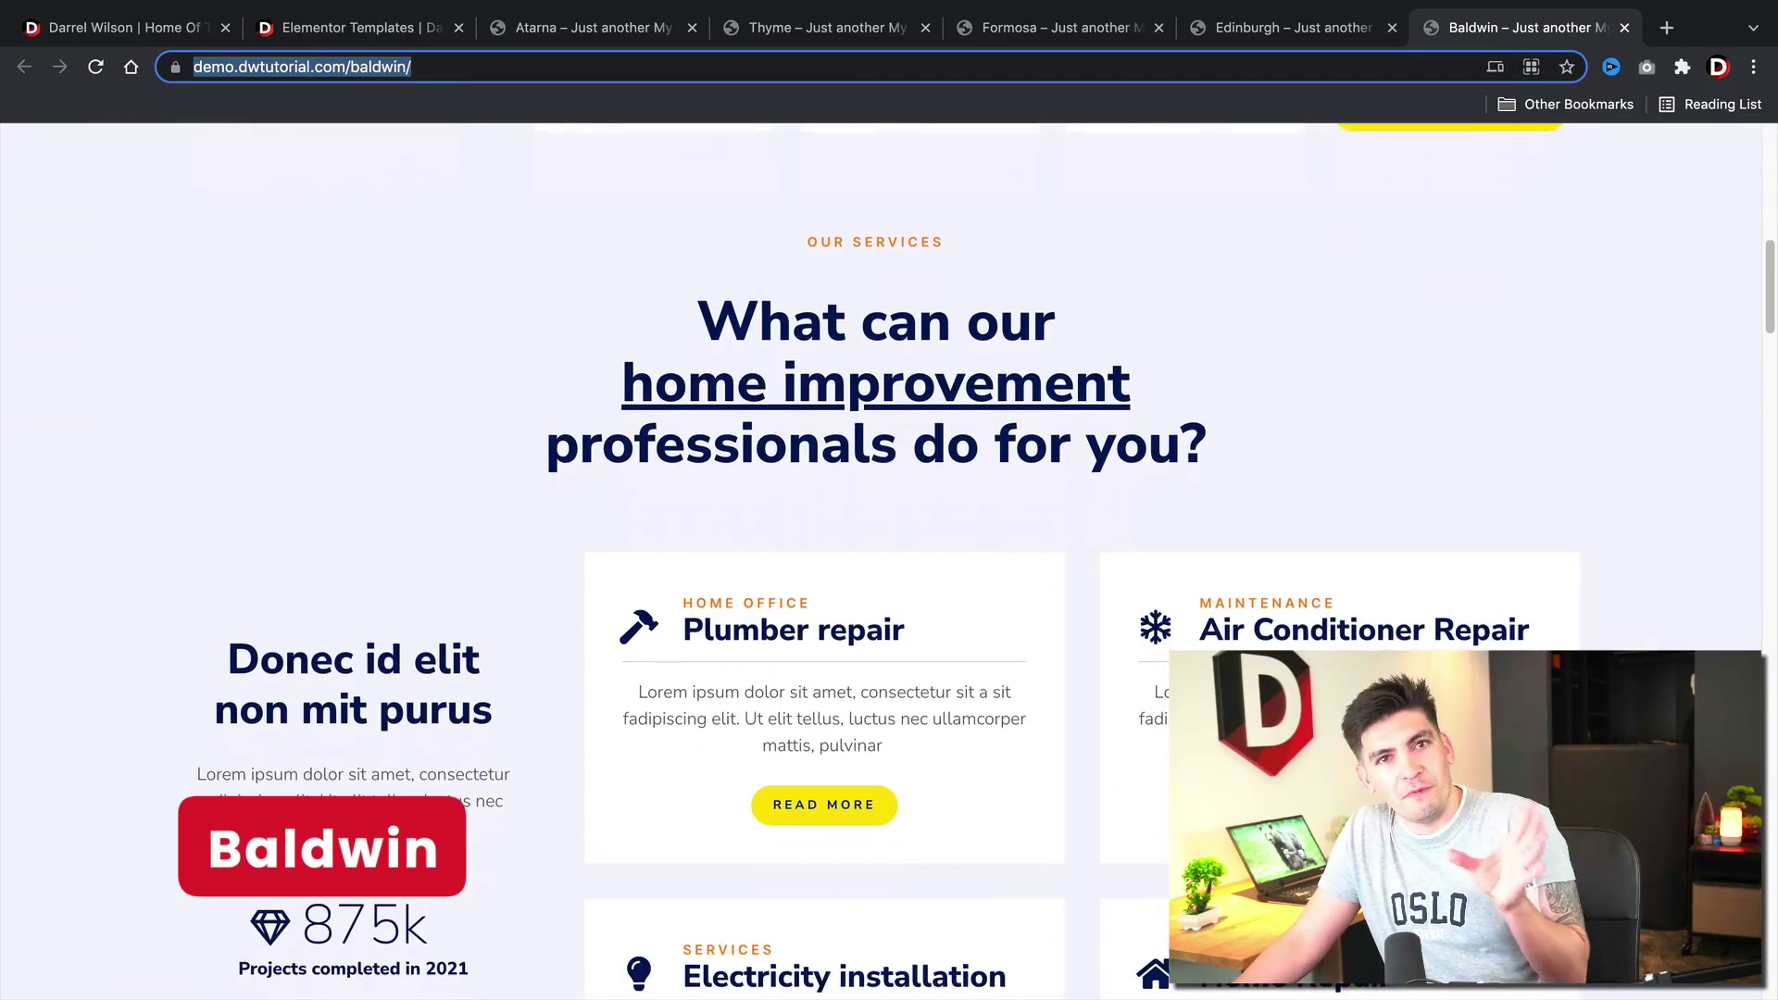
scroll(889, 556, "down", 2)
scroll(890, 555, "down", 2)
scroll(889, 556, "down", 1)
scroll(889, 556, "down", 2)
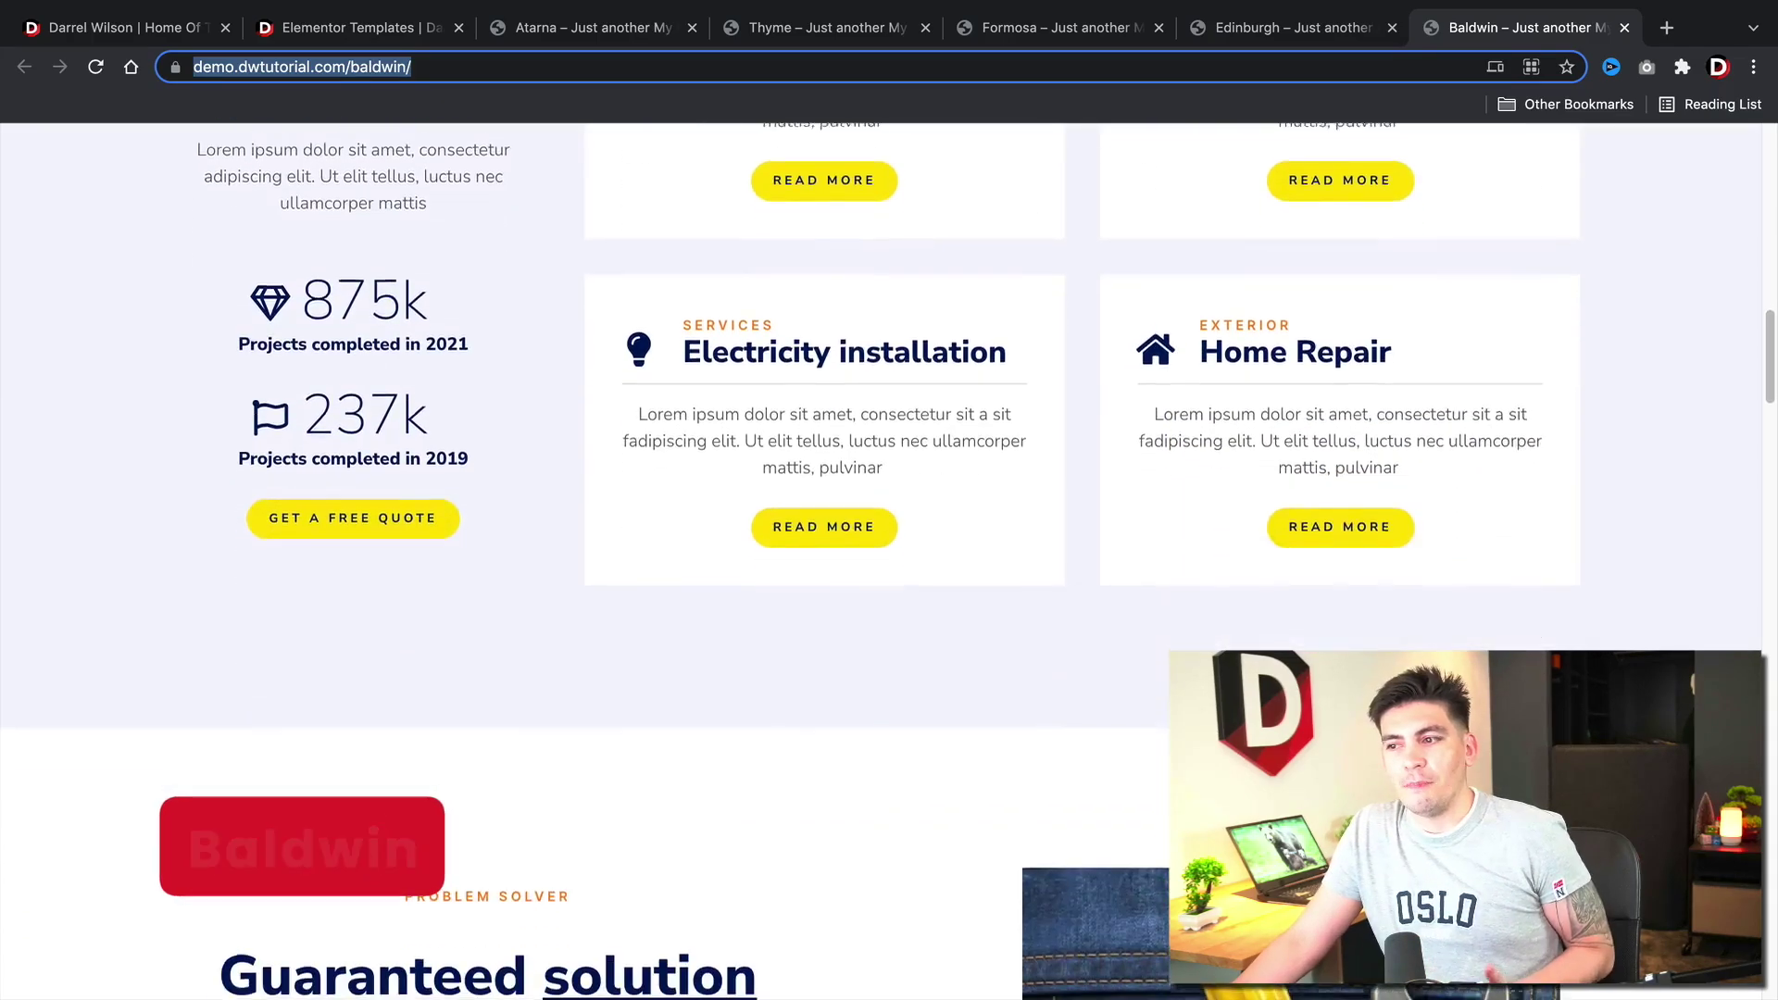
scroll(889, 557, "down", 2)
scroll(889, 556, "down", 2)
scroll(890, 557, "down", 1)
scroll(889, 555, "down", 3)
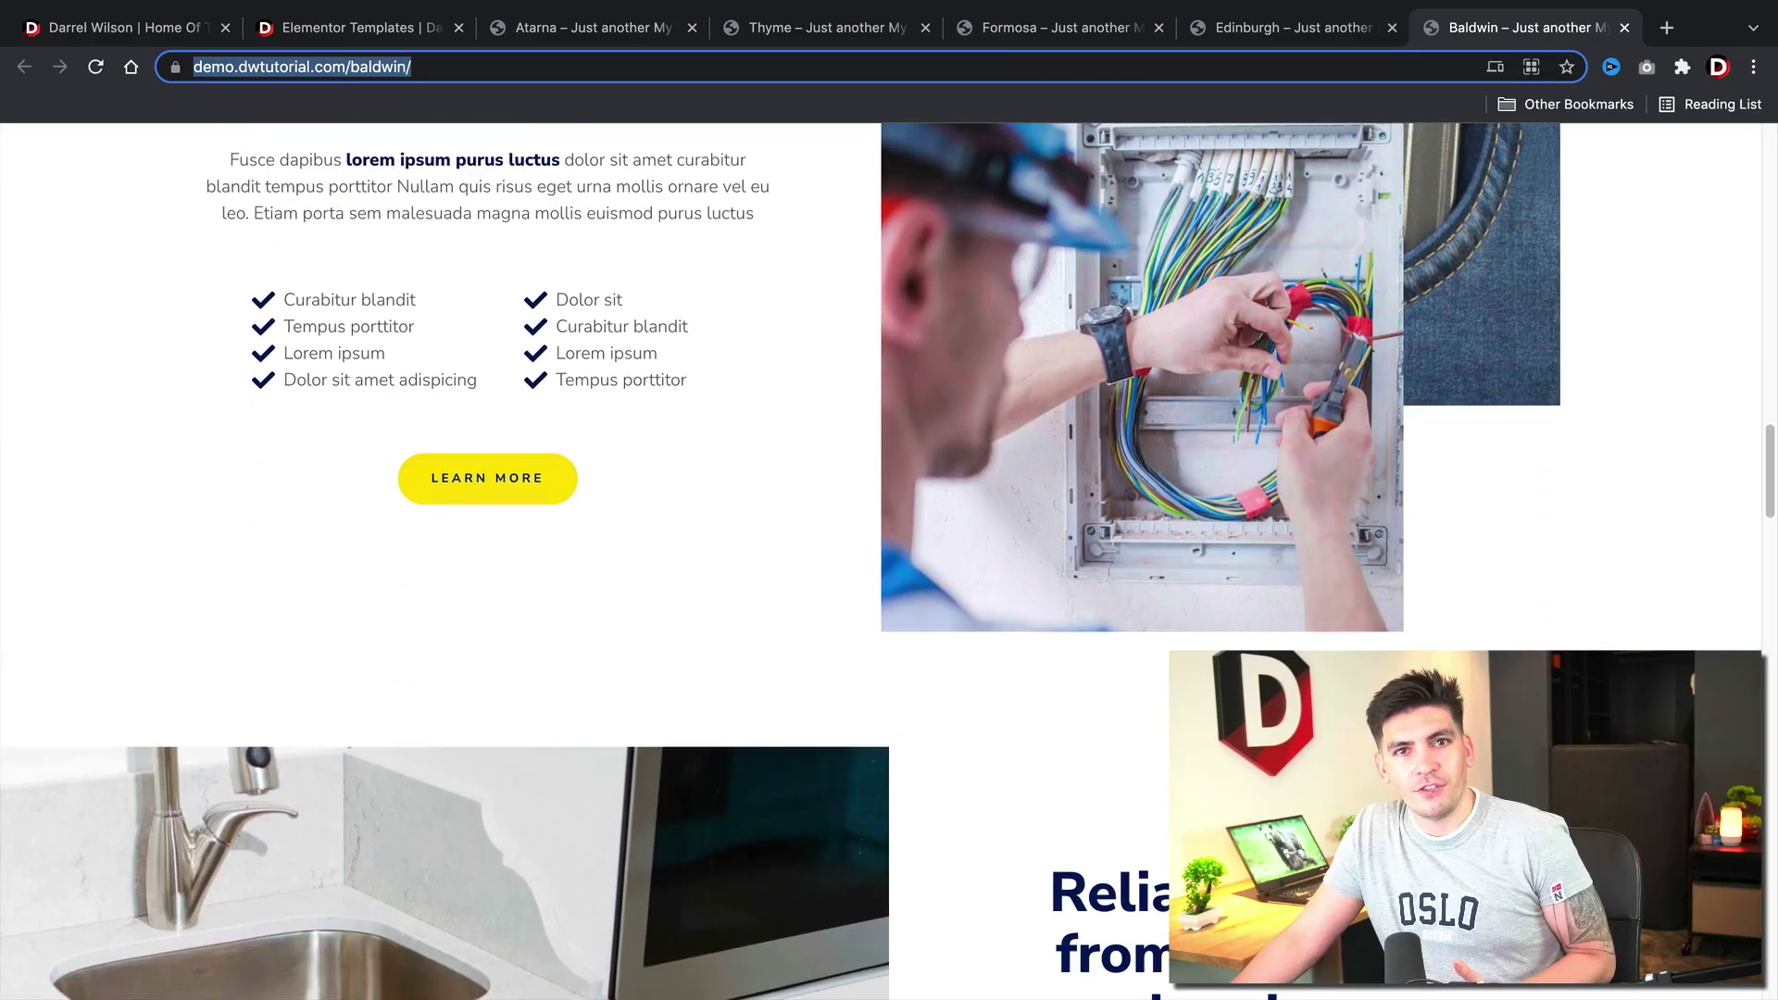
scroll(889, 556, "down", 2)
scroll(890, 556, "down", 3)
scroll(889, 557, "down", 2)
scroll(889, 555, "down", 1)
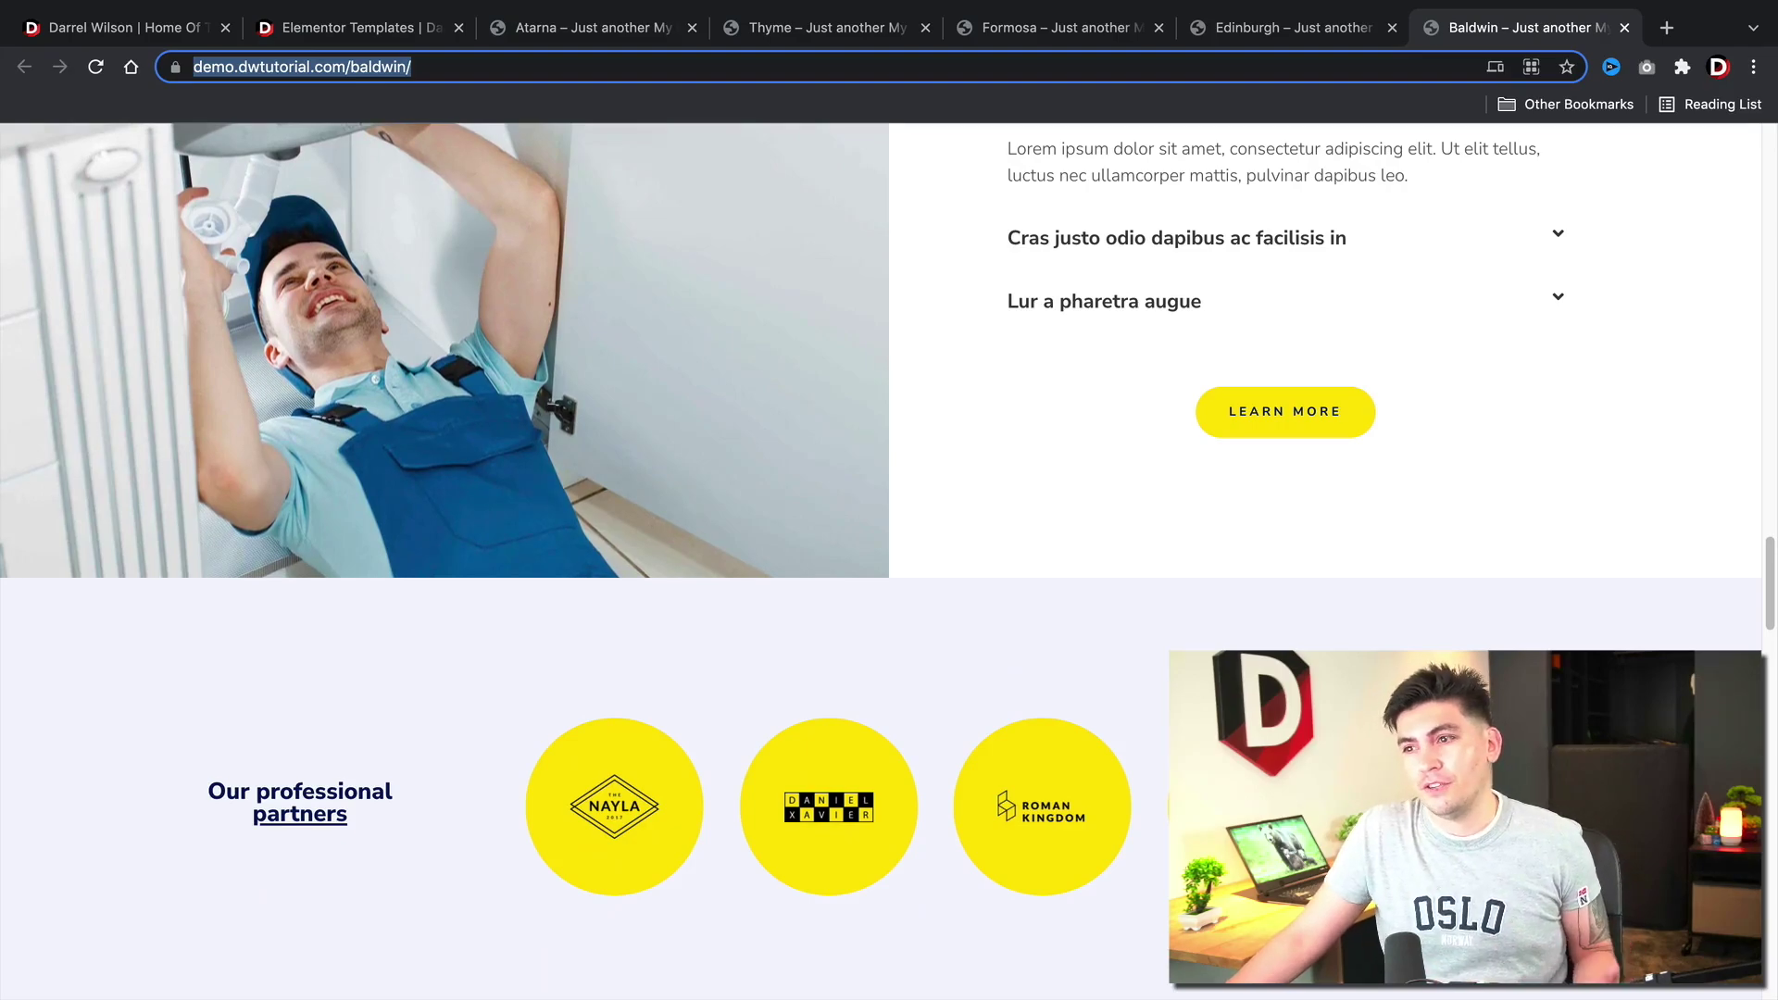
scroll(721, 526, "down", 3)
scroll(719, 525, "down", 2)
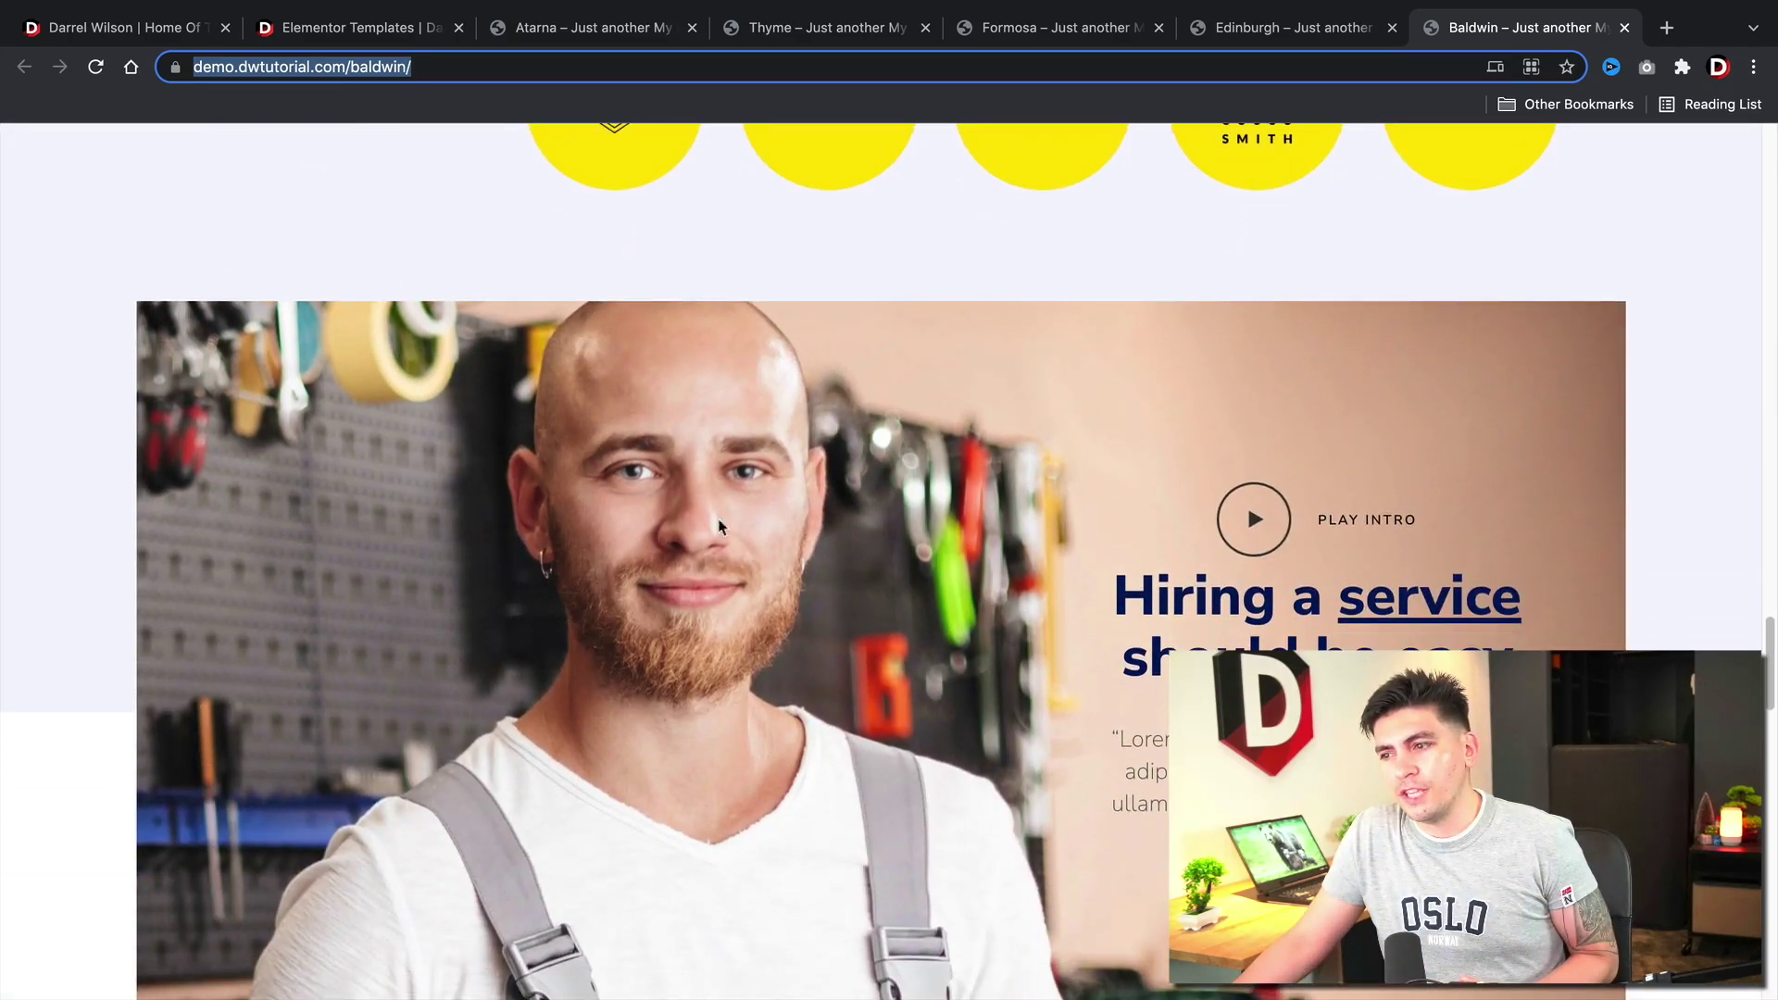
scroll(695, 567, "down", 1)
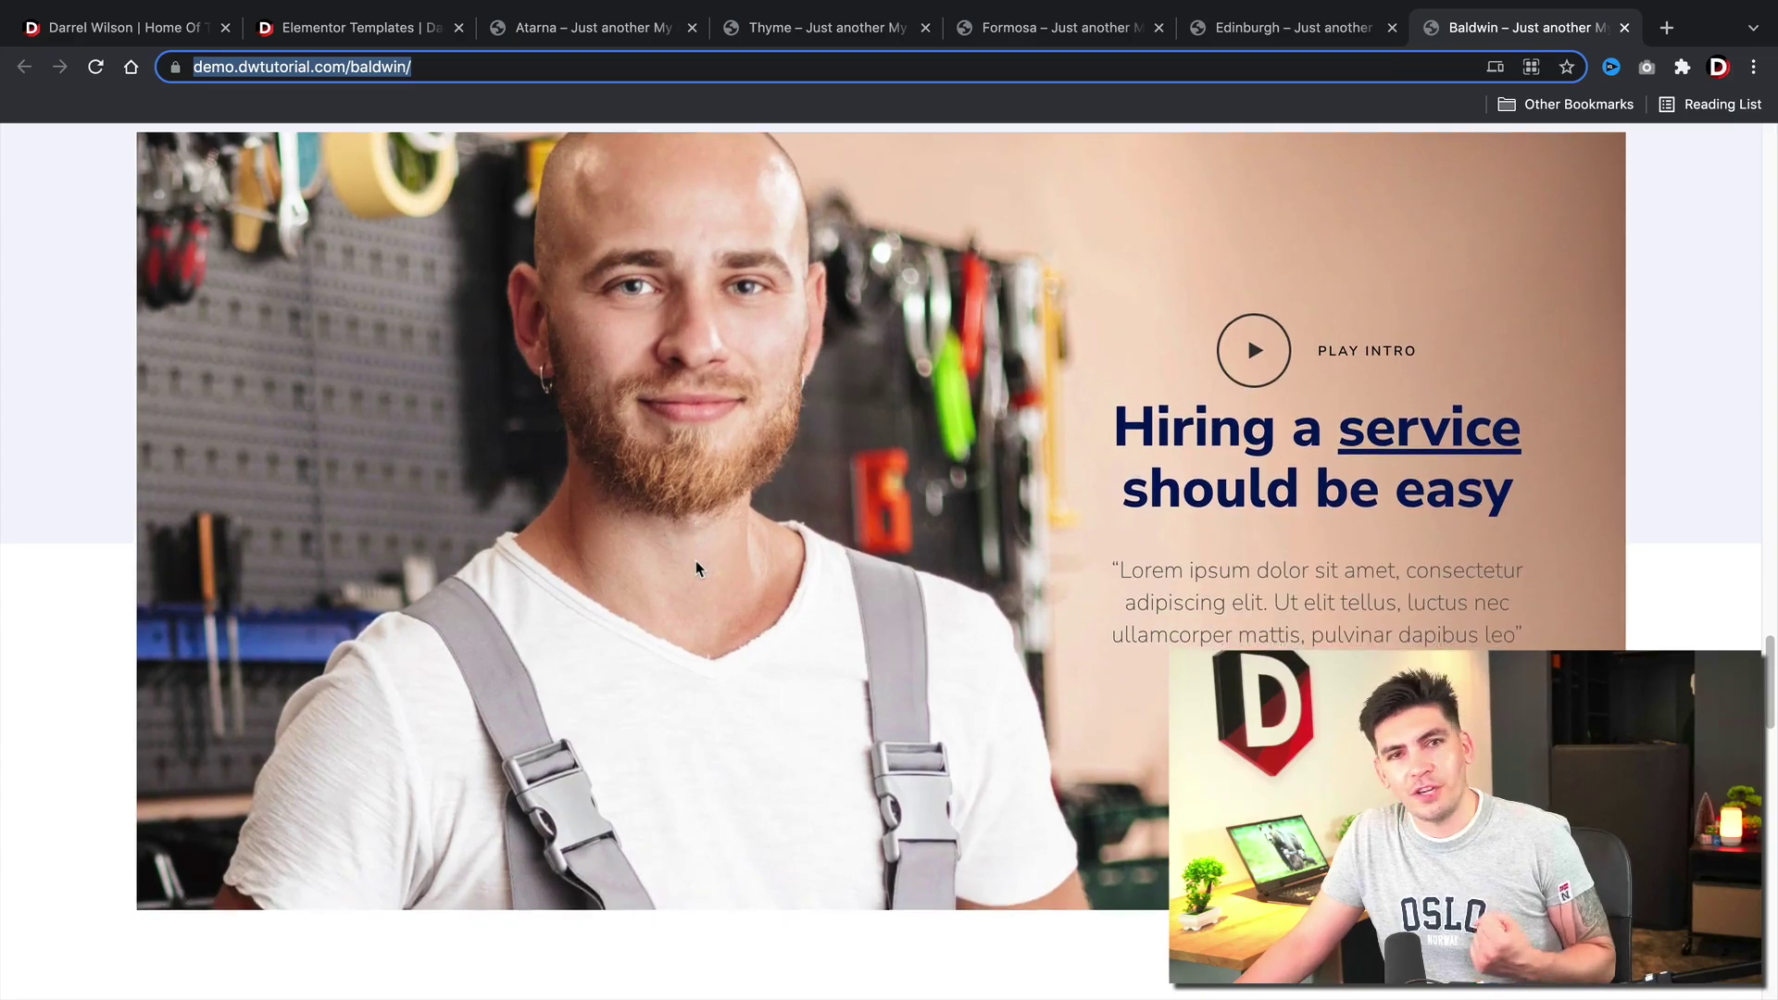
scroll(696, 568, "down", 1)
scroll(697, 567, "down", 2)
scroll(696, 566, "down", 2)
scroll(703, 567, "down", 3)
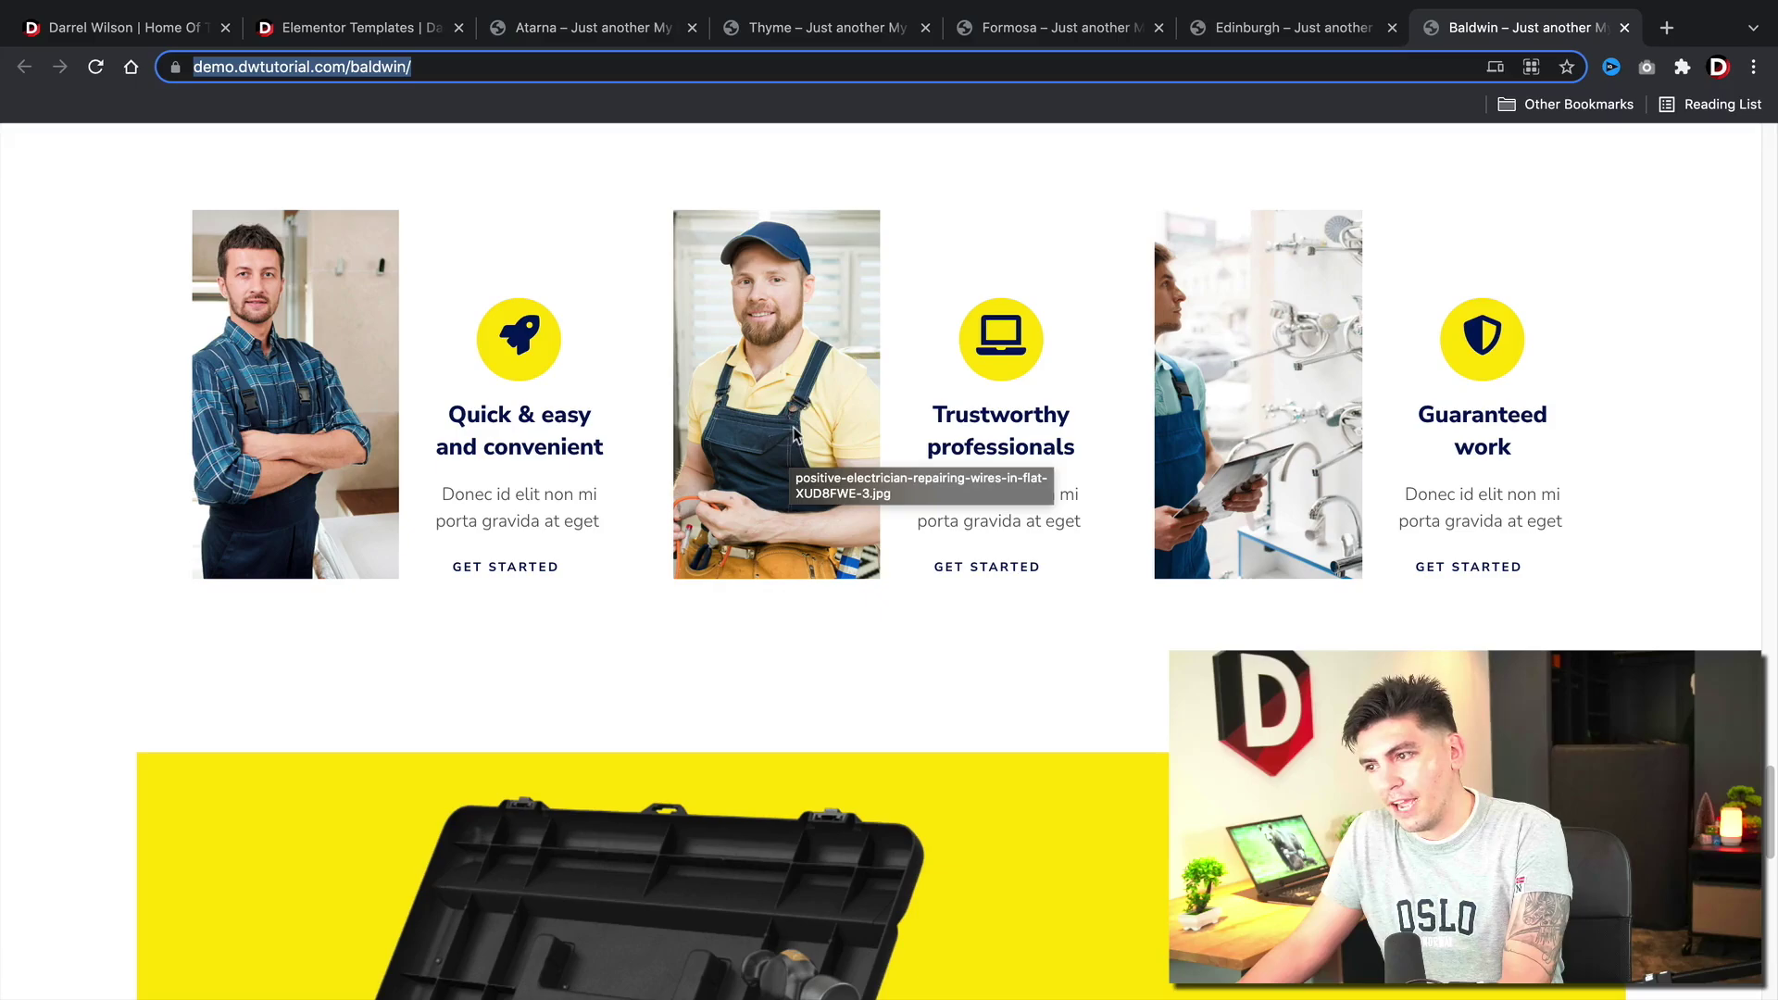
scroll(1093, 648, "down", 5)
scroll(1094, 648, "down", 4)
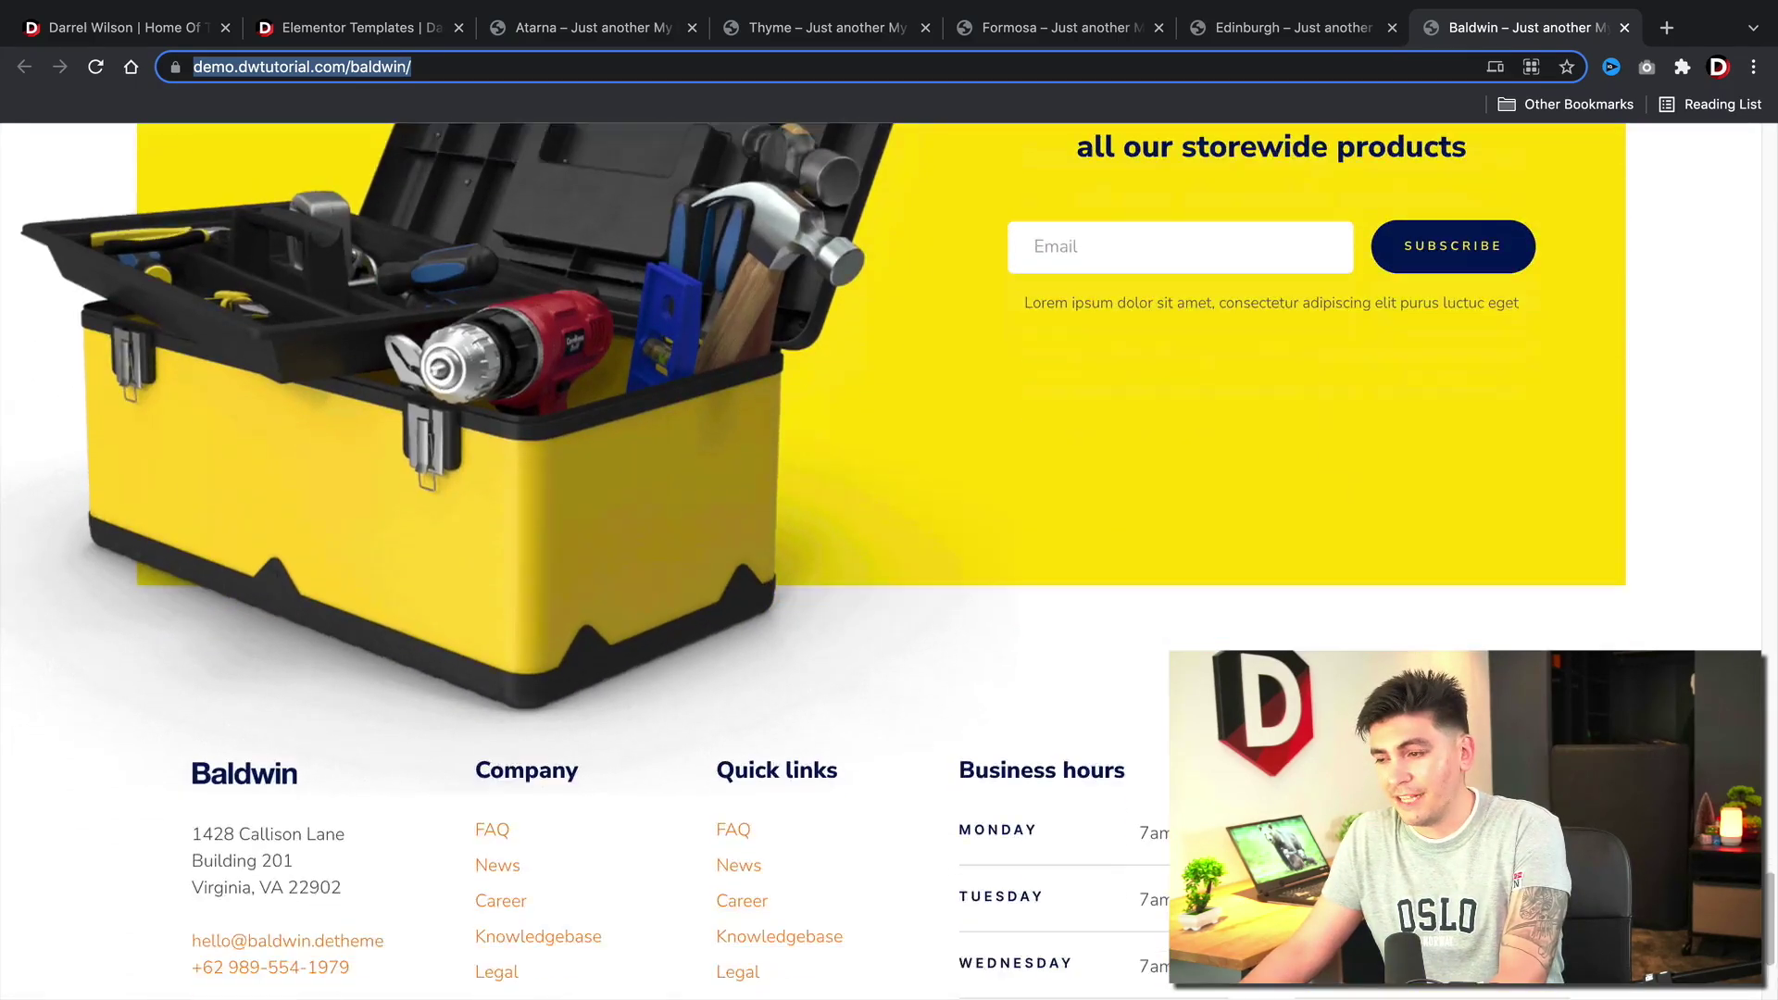
scroll(890, 557, "up", 5)
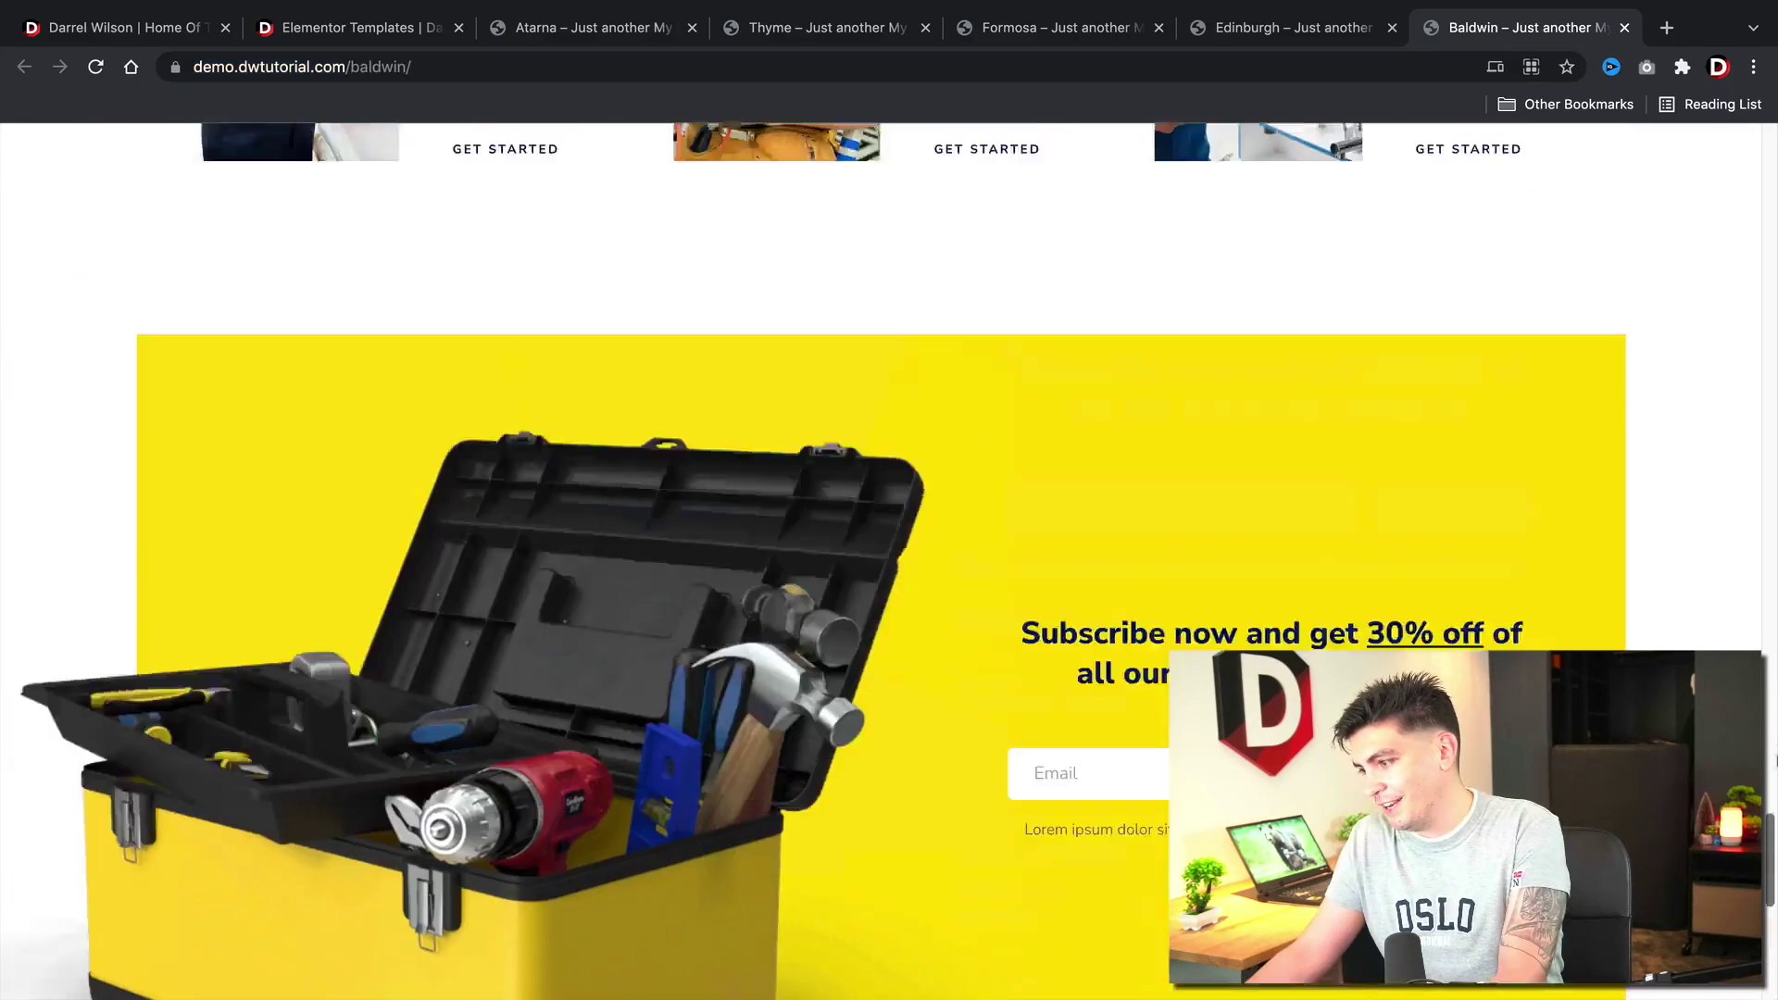
scroll(889, 556, "up", 5)
scroll(889, 556, "up", 3)
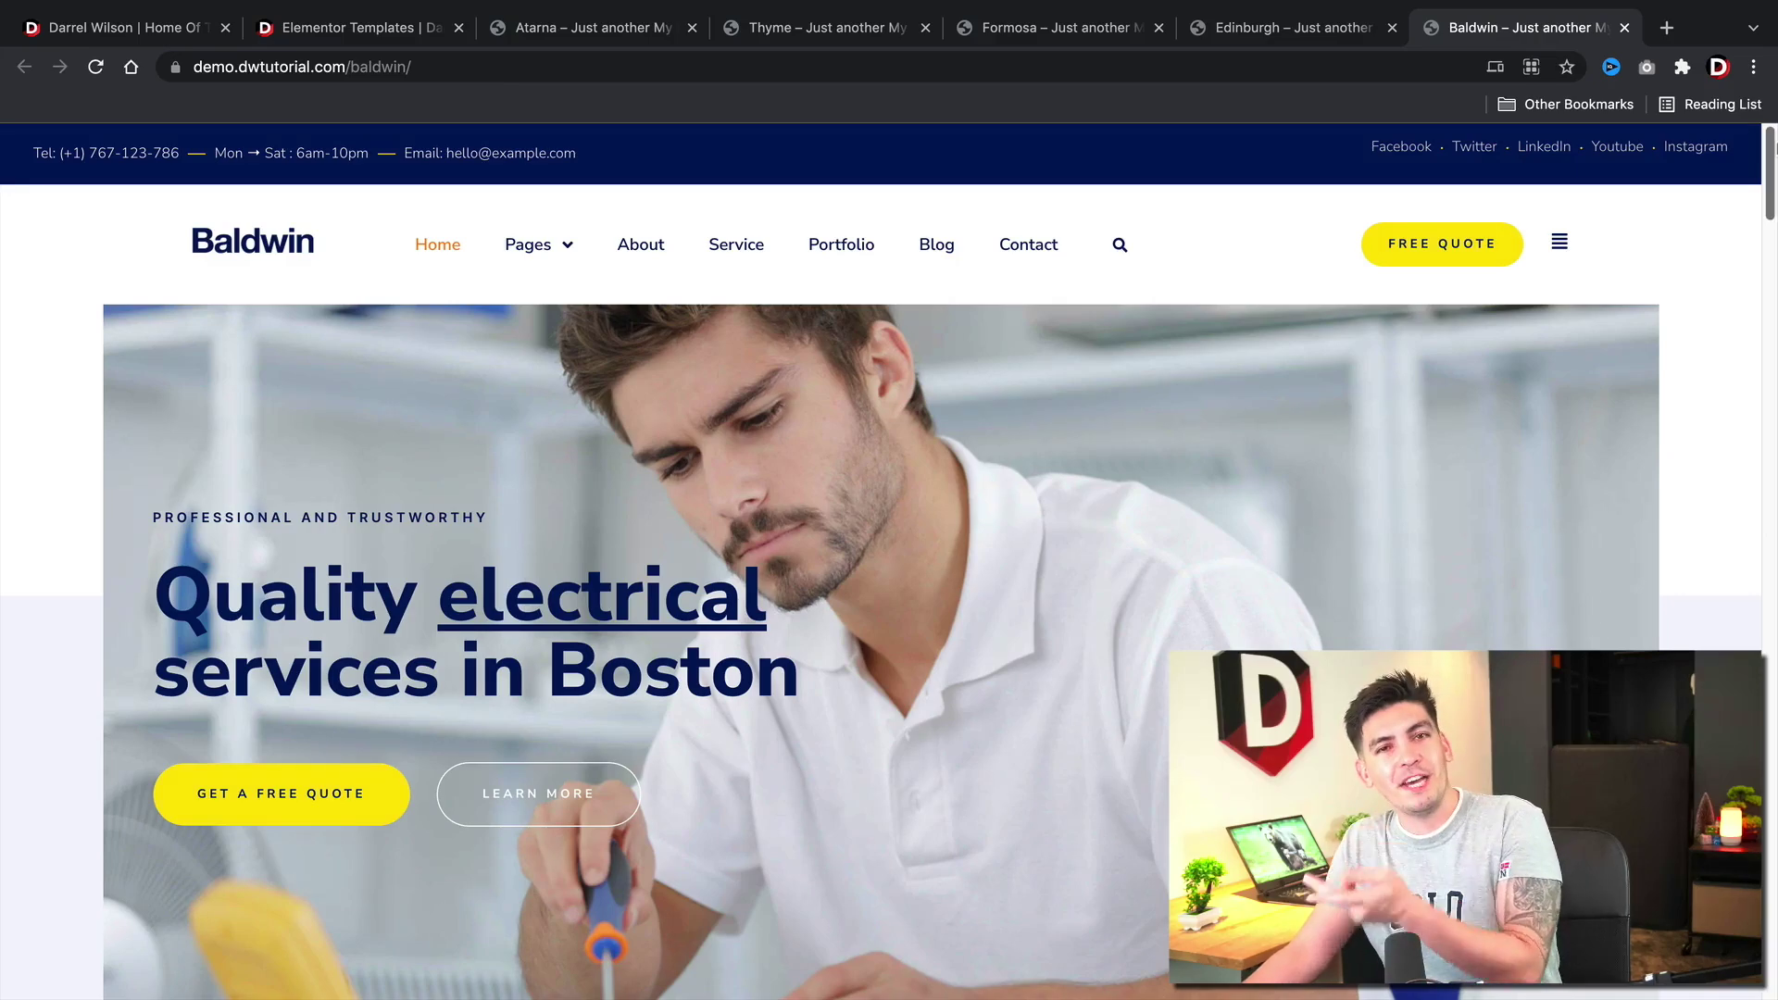
left_click(1559, 242)
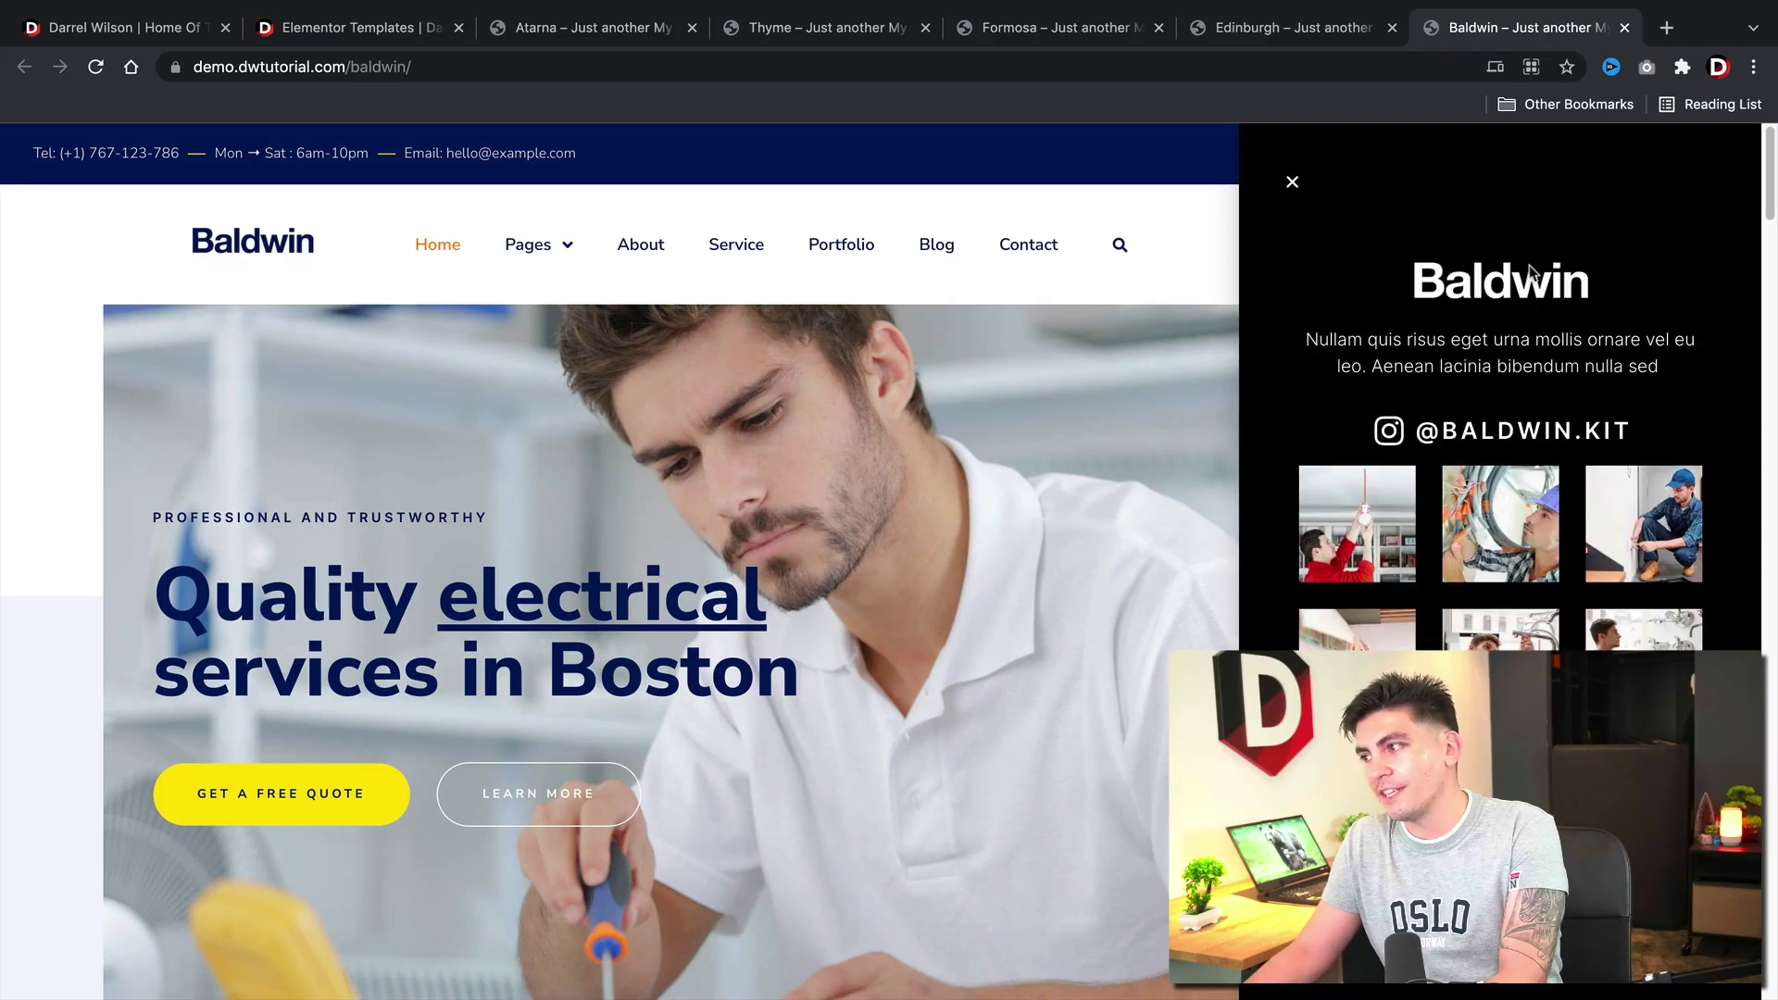
left_click(1292, 186)
mouse_move(538, 245)
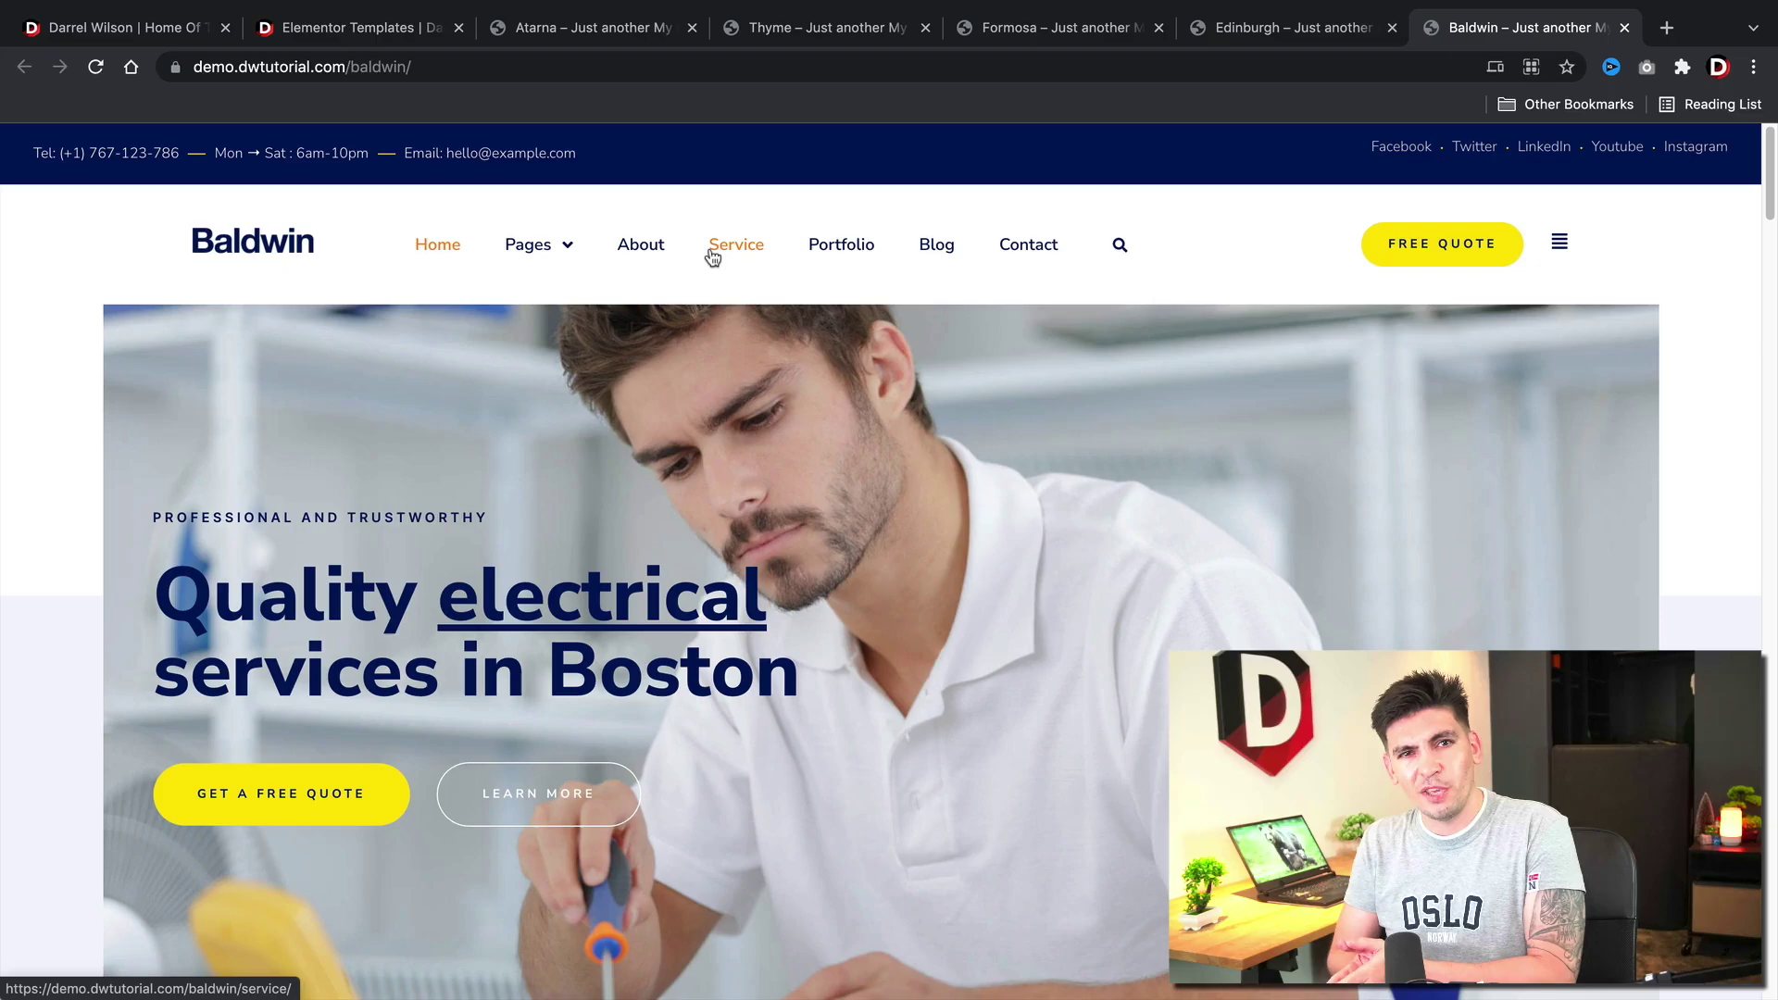
Step: Return to the darrelwilson.com free Elementor templates listing tab
left_click(157, 37)
left_click(289, 31)
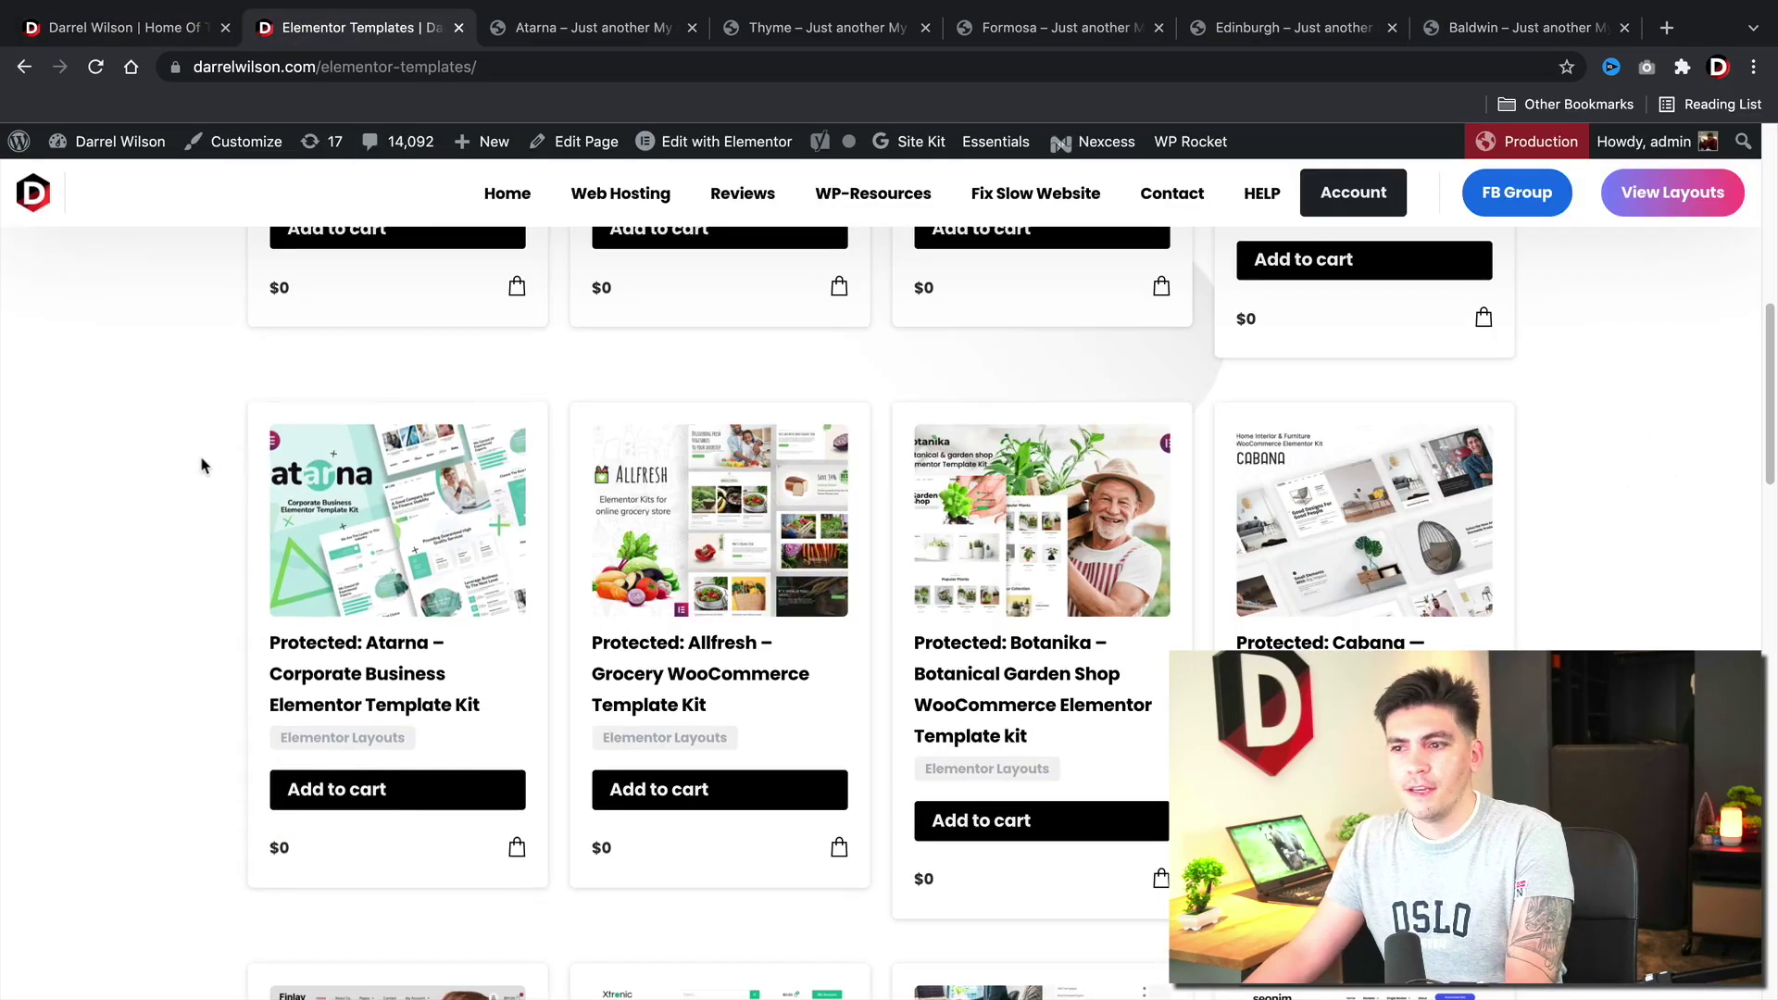
scroll(207, 464, "up", 5)
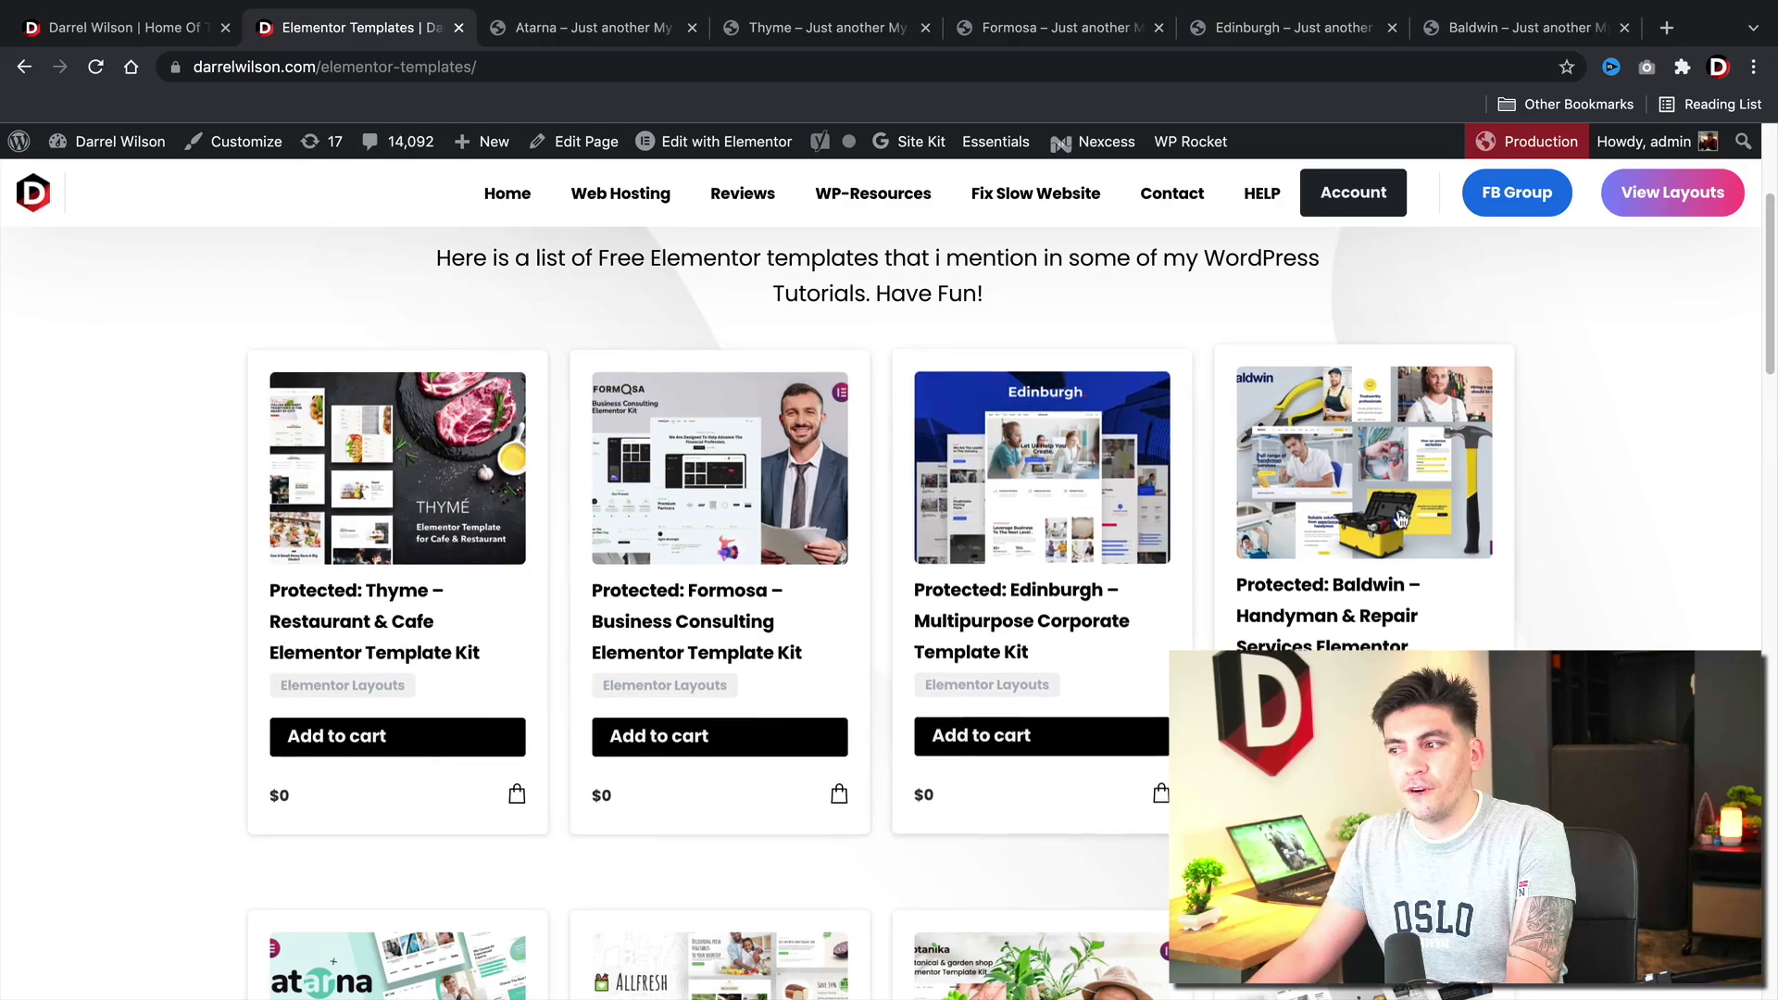
scroll(431, 529, "down", 1)
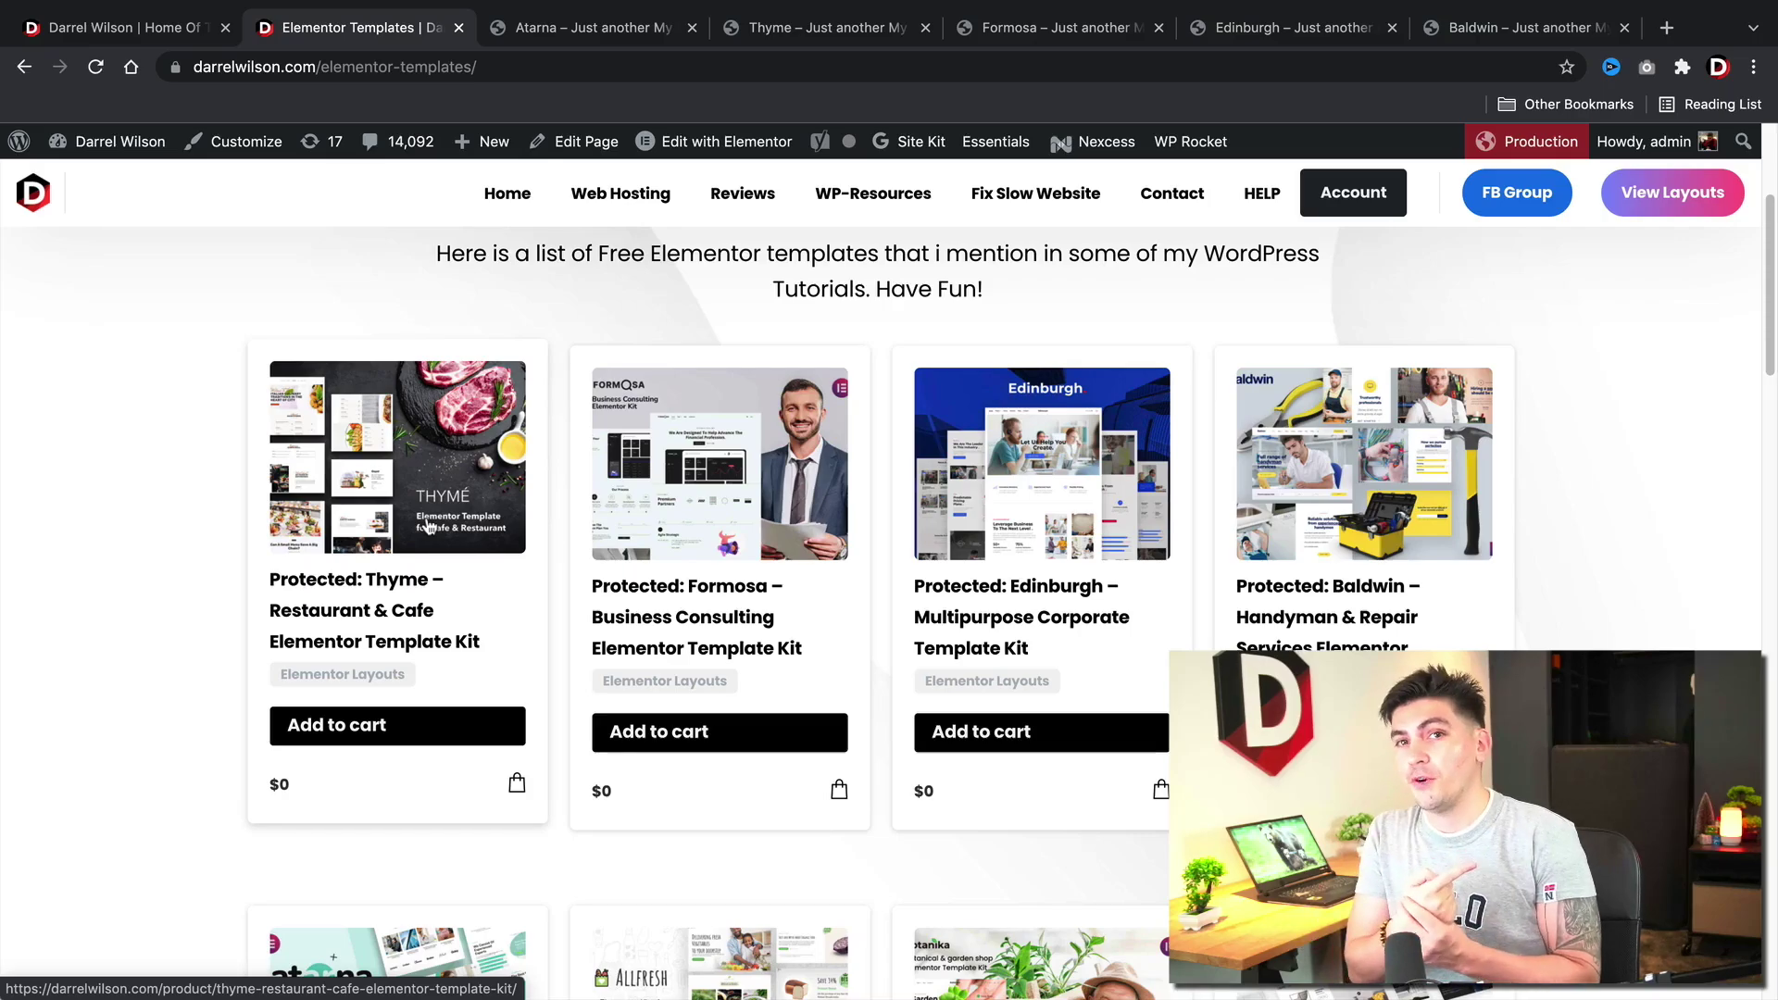
scroll(430, 525, "down", 1)
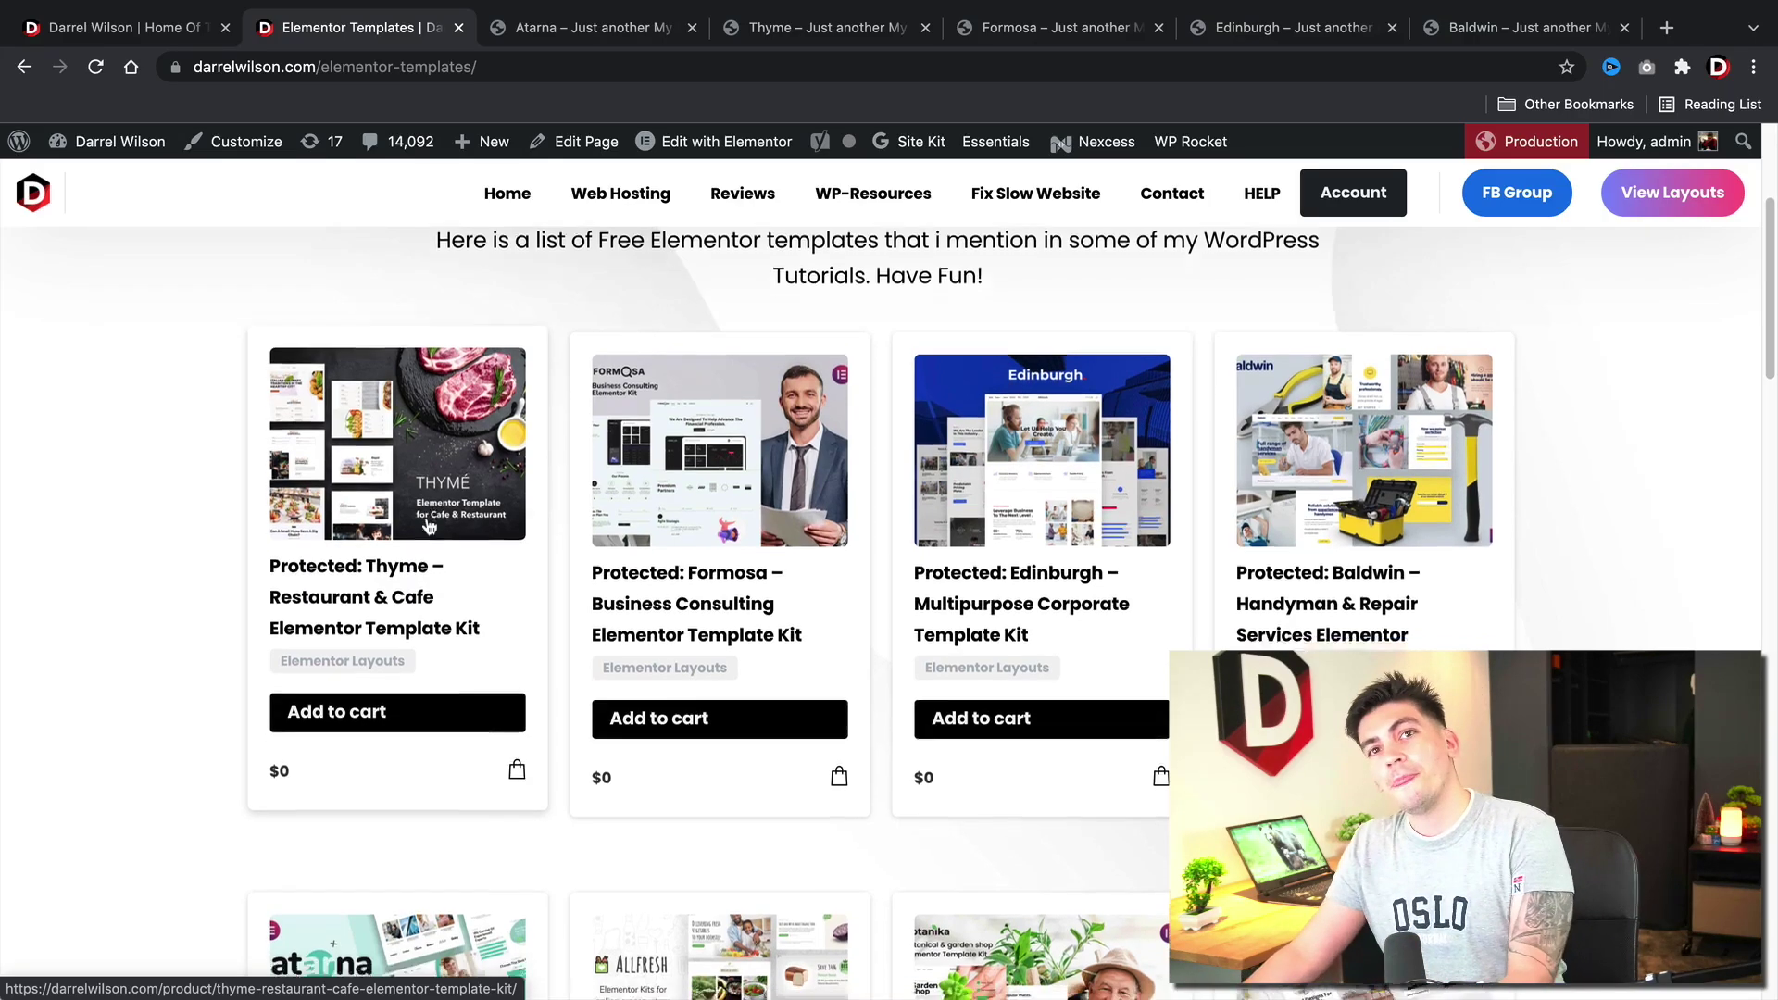
scroll(429, 526, "down", 3)
scroll(429, 525, "down", 5)
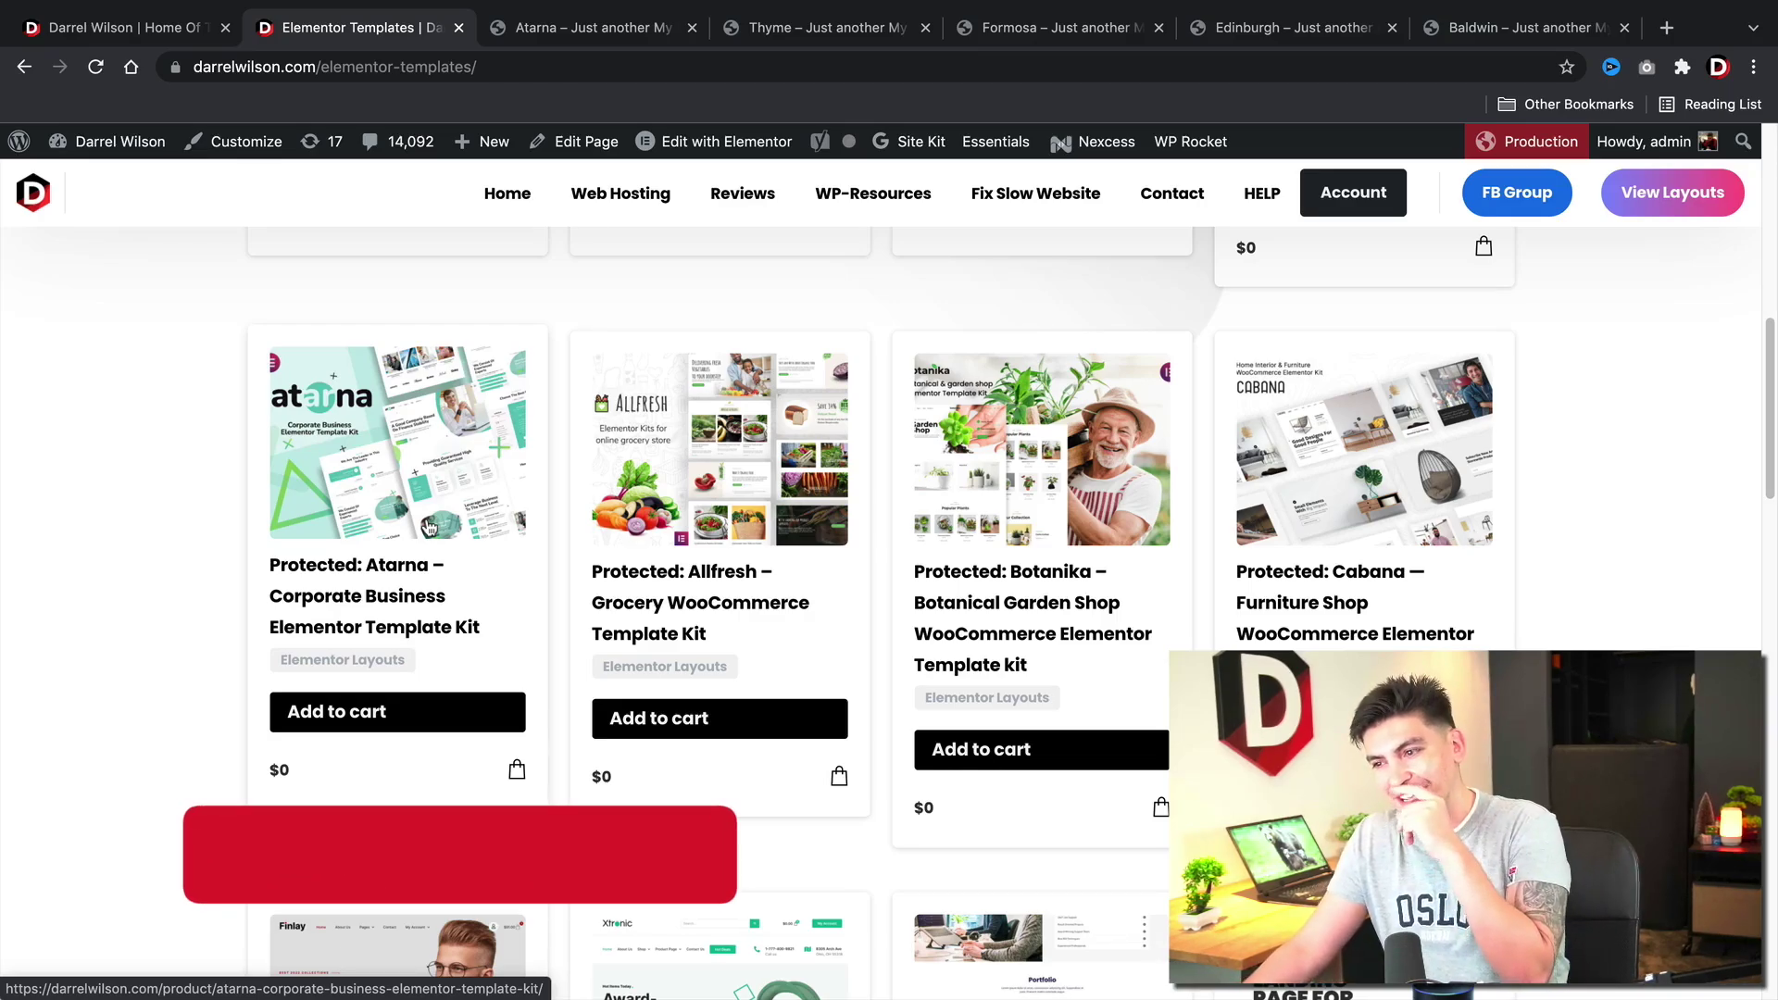
Step: Open the Atarna kit's product page, leading to the 'How To Install Elementor Toolkit' video
left_click(381, 596)
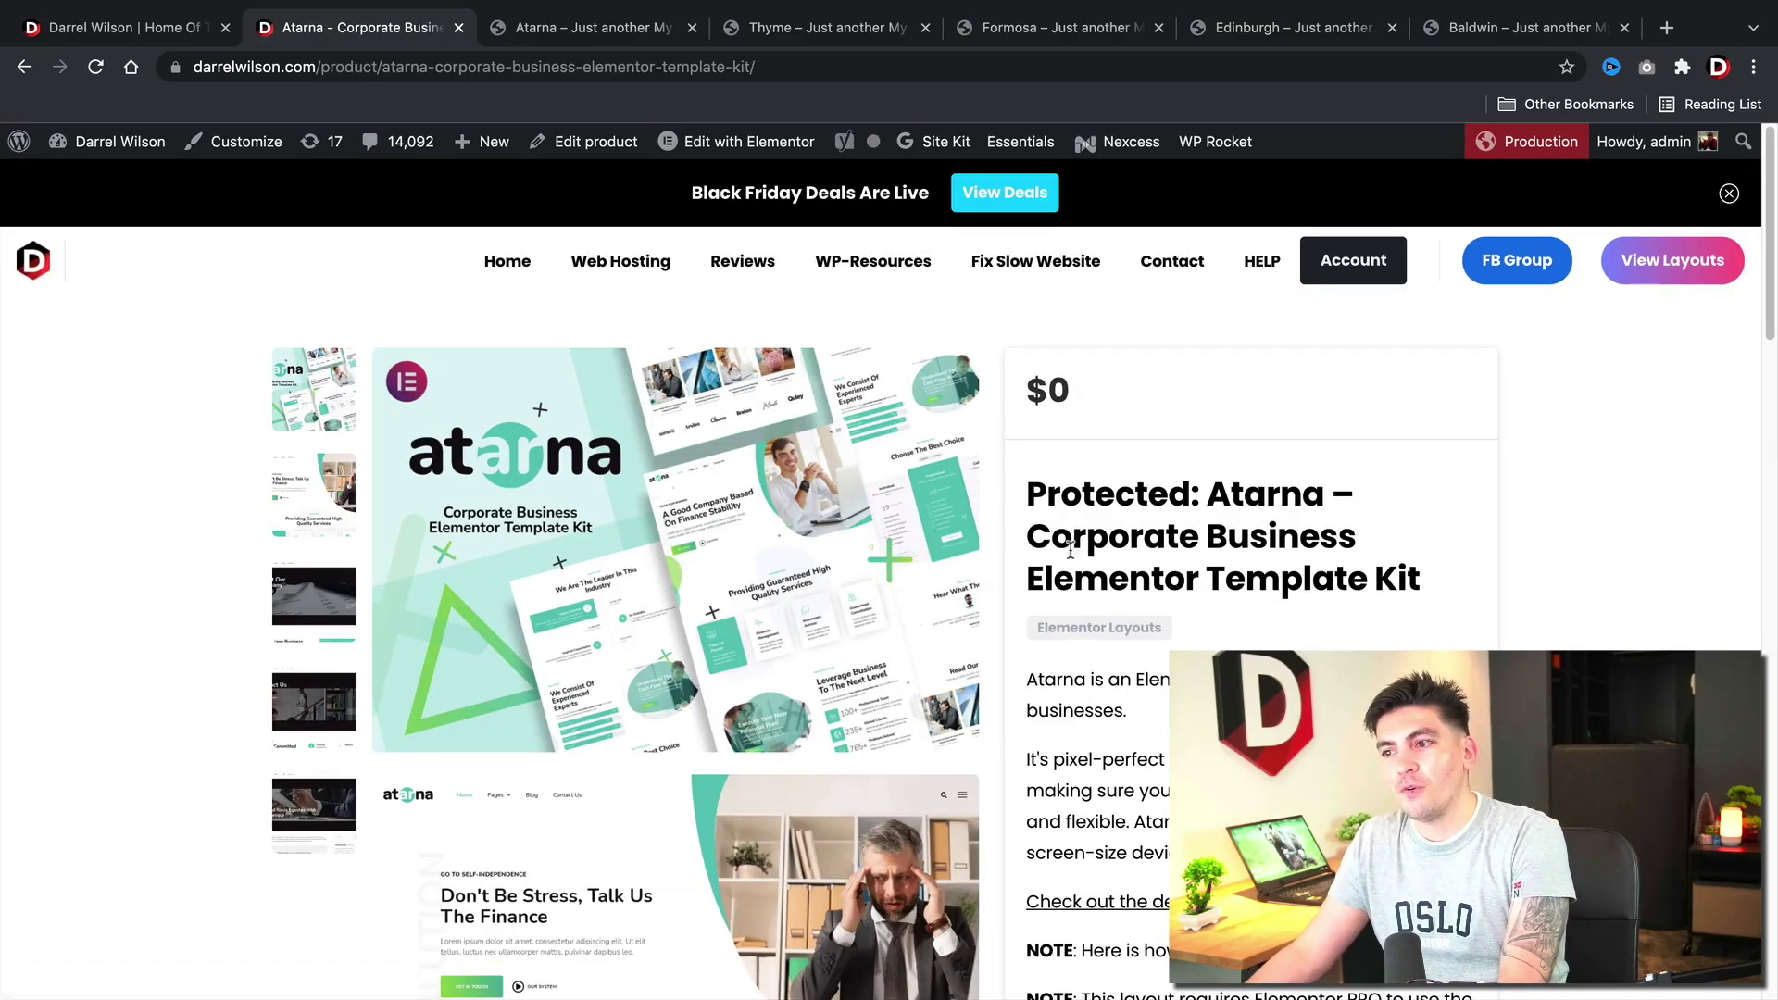
left_click_drag(1331, 573, 1142, 497)
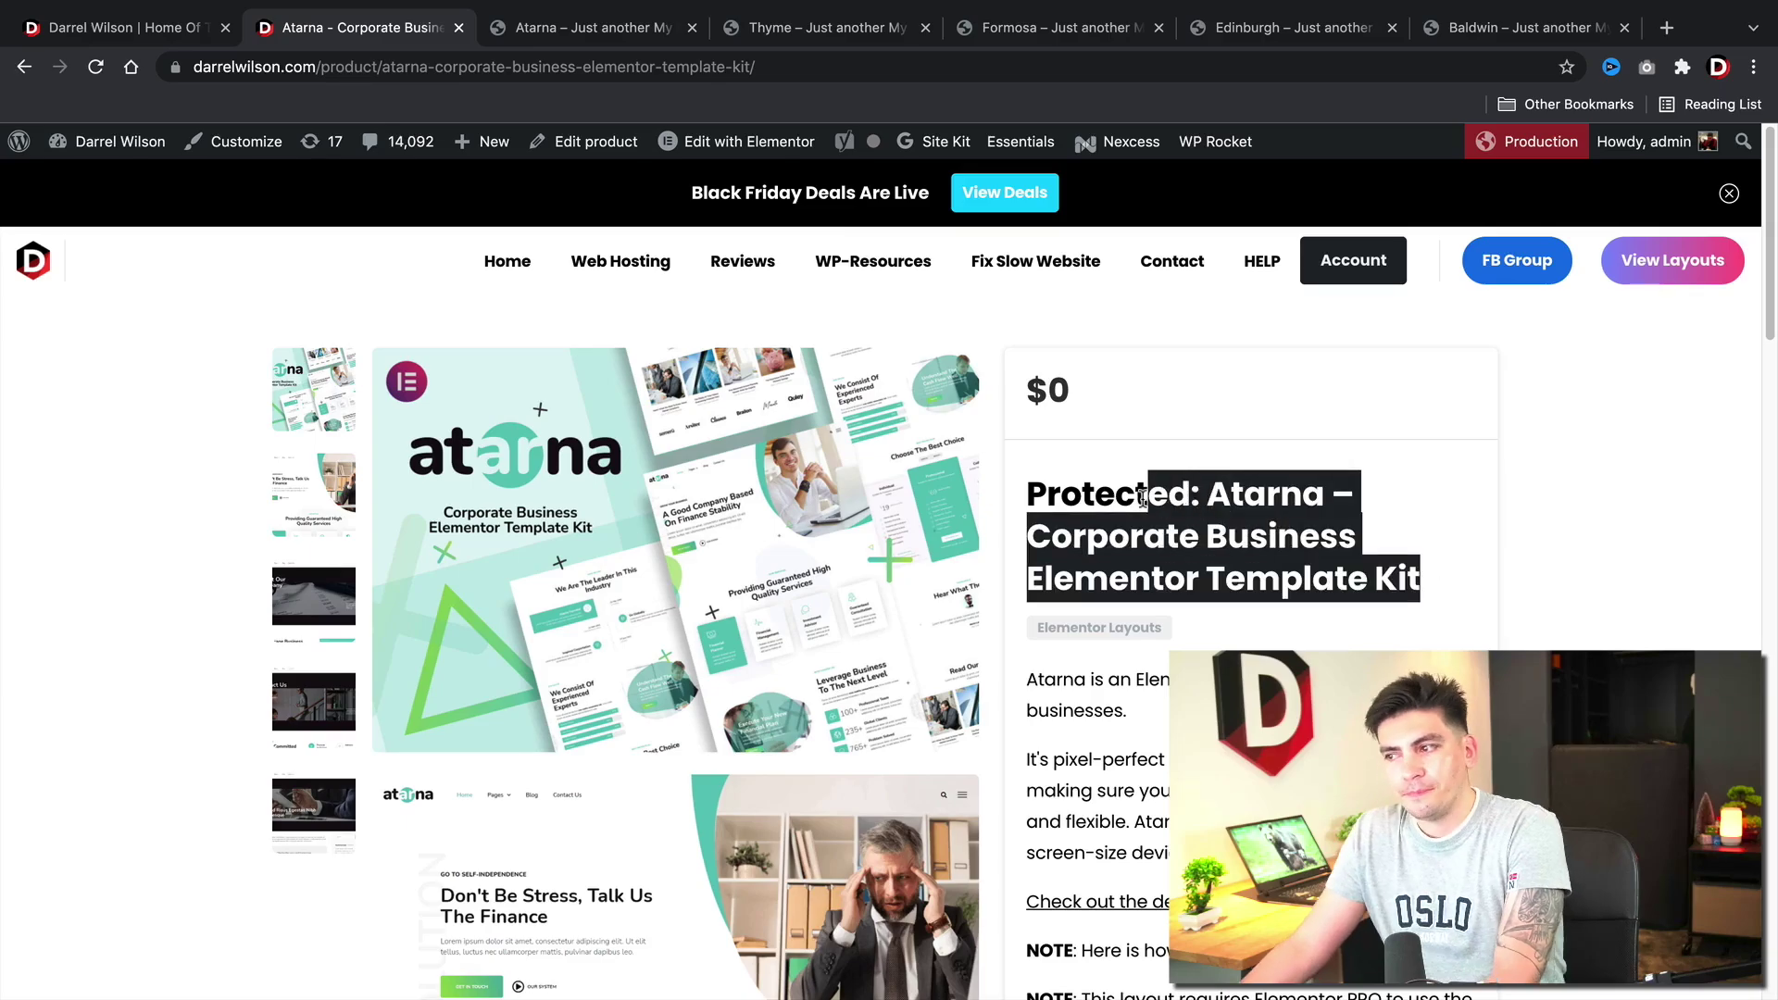
left_click(1139, 494)
scroll(1031, 560, "down", 2)
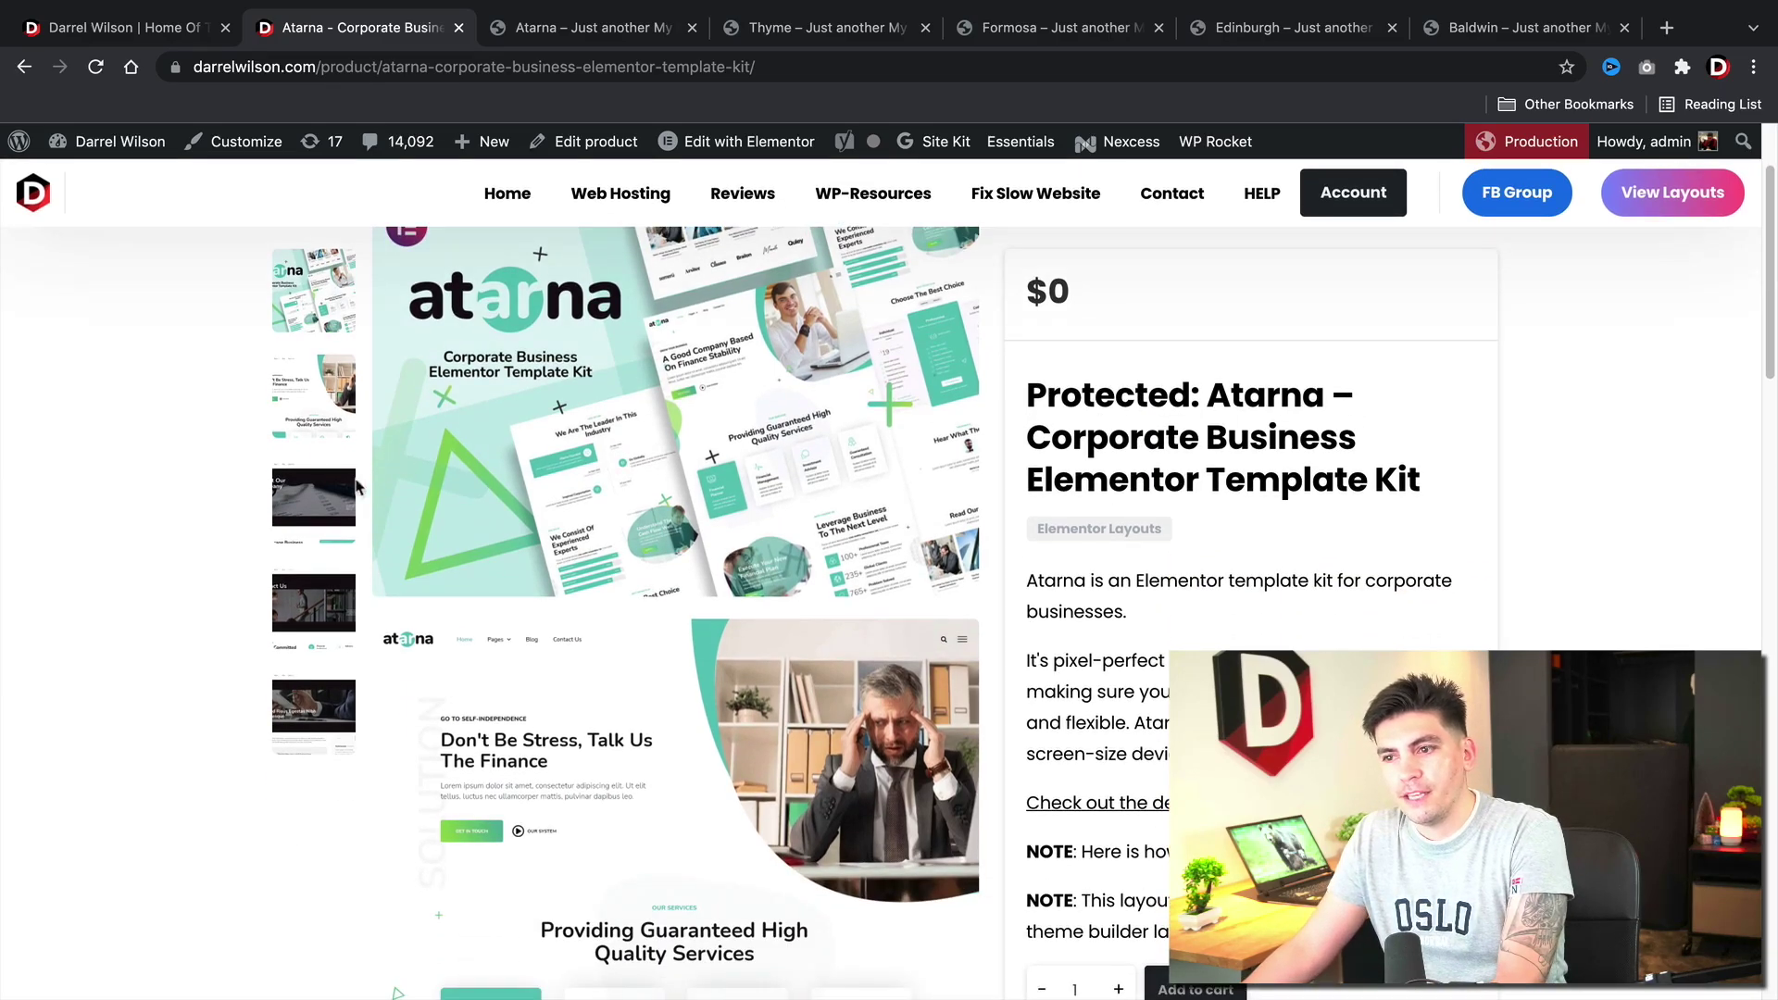
scroll(335, 515, "down", 2)
scroll(306, 542, "down", 1)
scroll(288, 559, "down", 2)
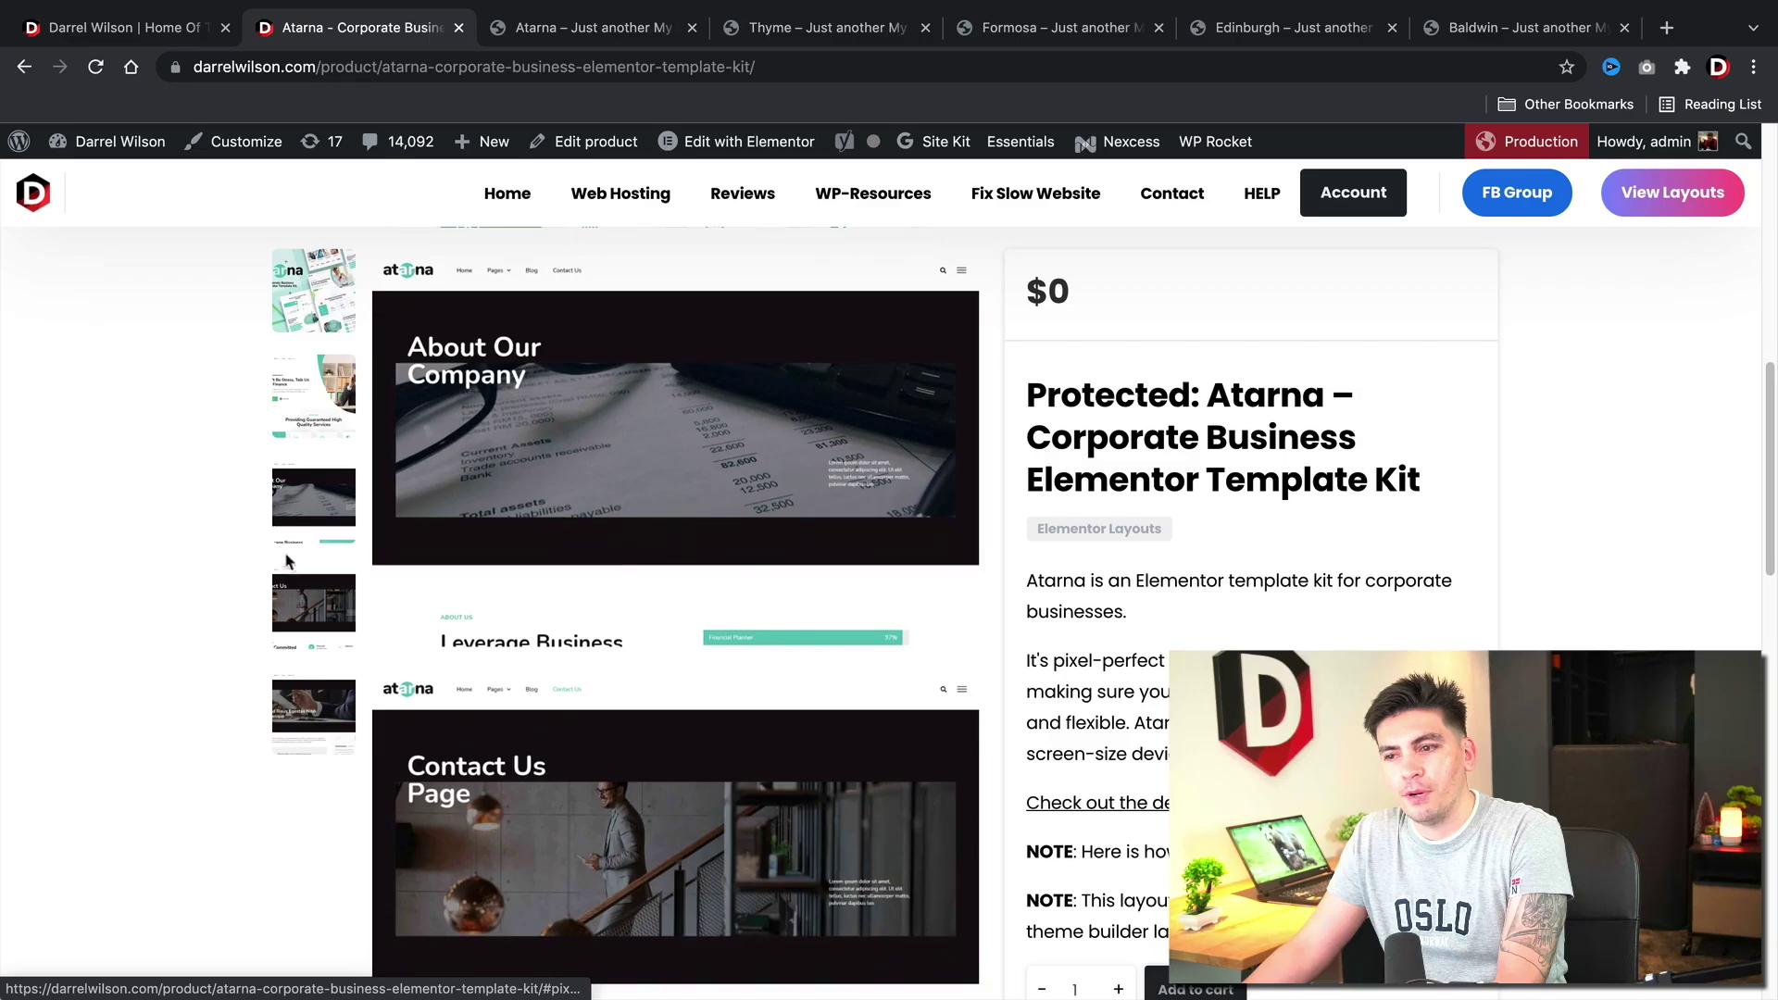
scroll(290, 583, "down", 2)
scroll(295, 639, "down", 1)
scroll(304, 697, "down", 1)
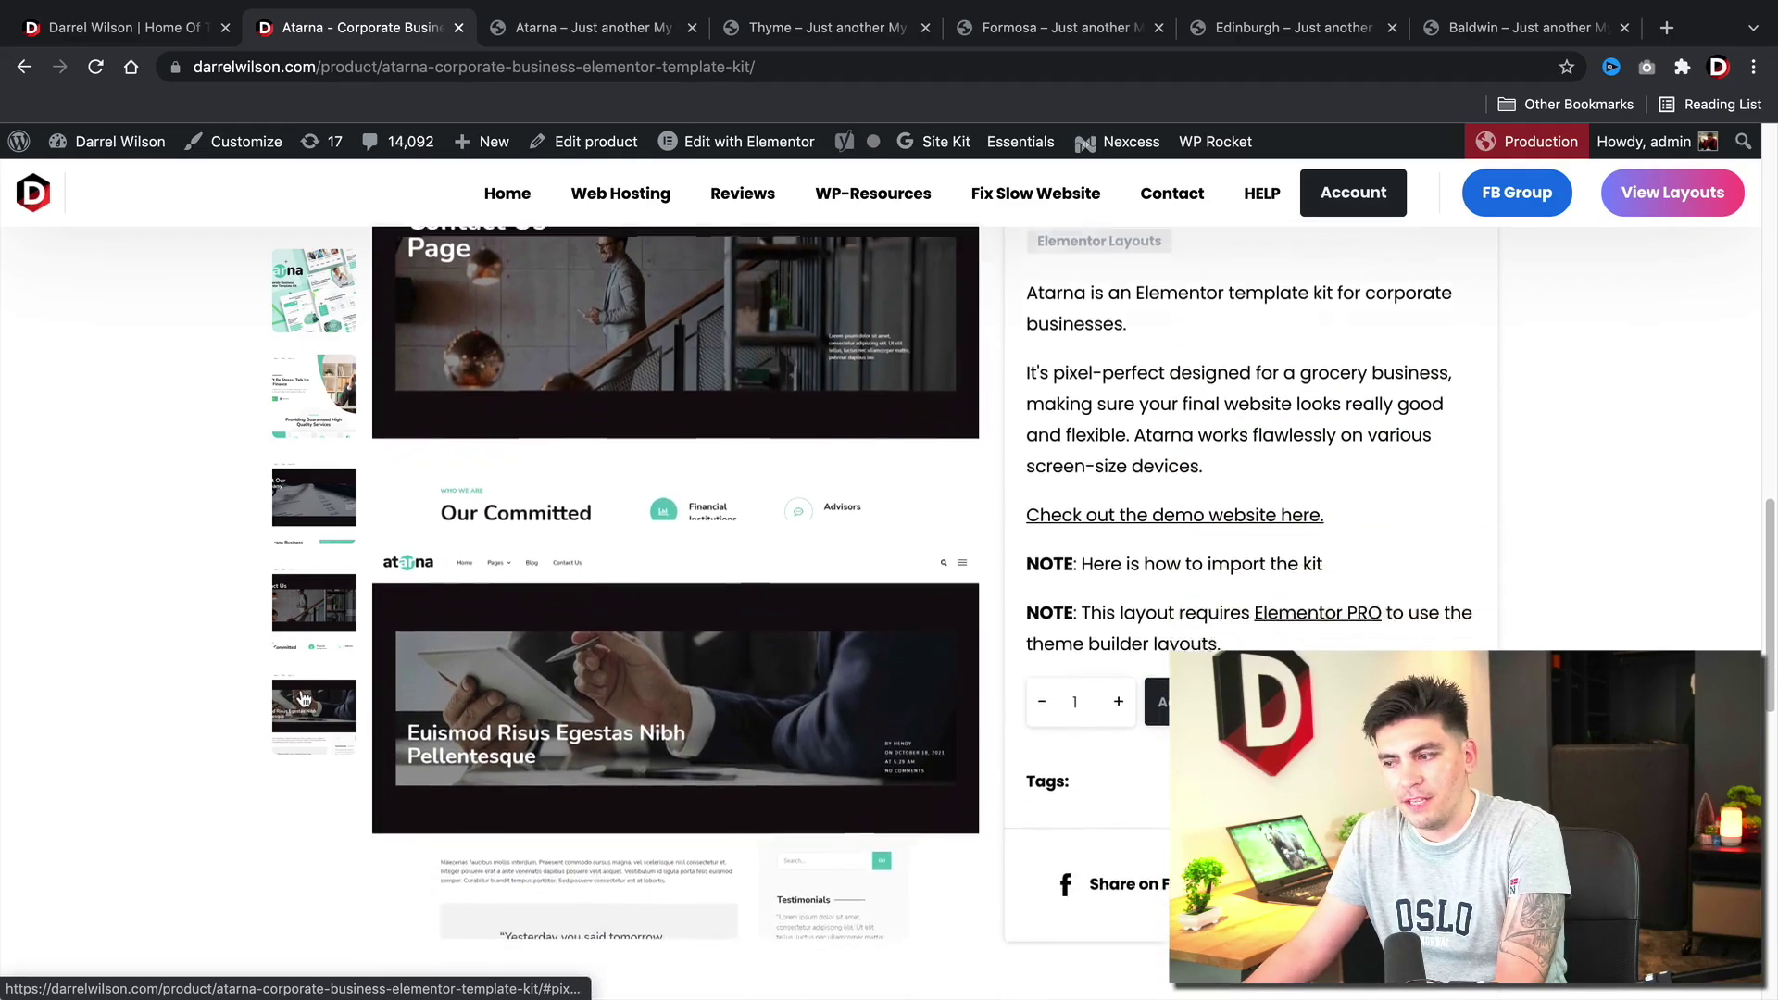
scroll(417, 683, "down", 2)
scroll(584, 709, "up", 3)
scroll(725, 740, "up", 1)
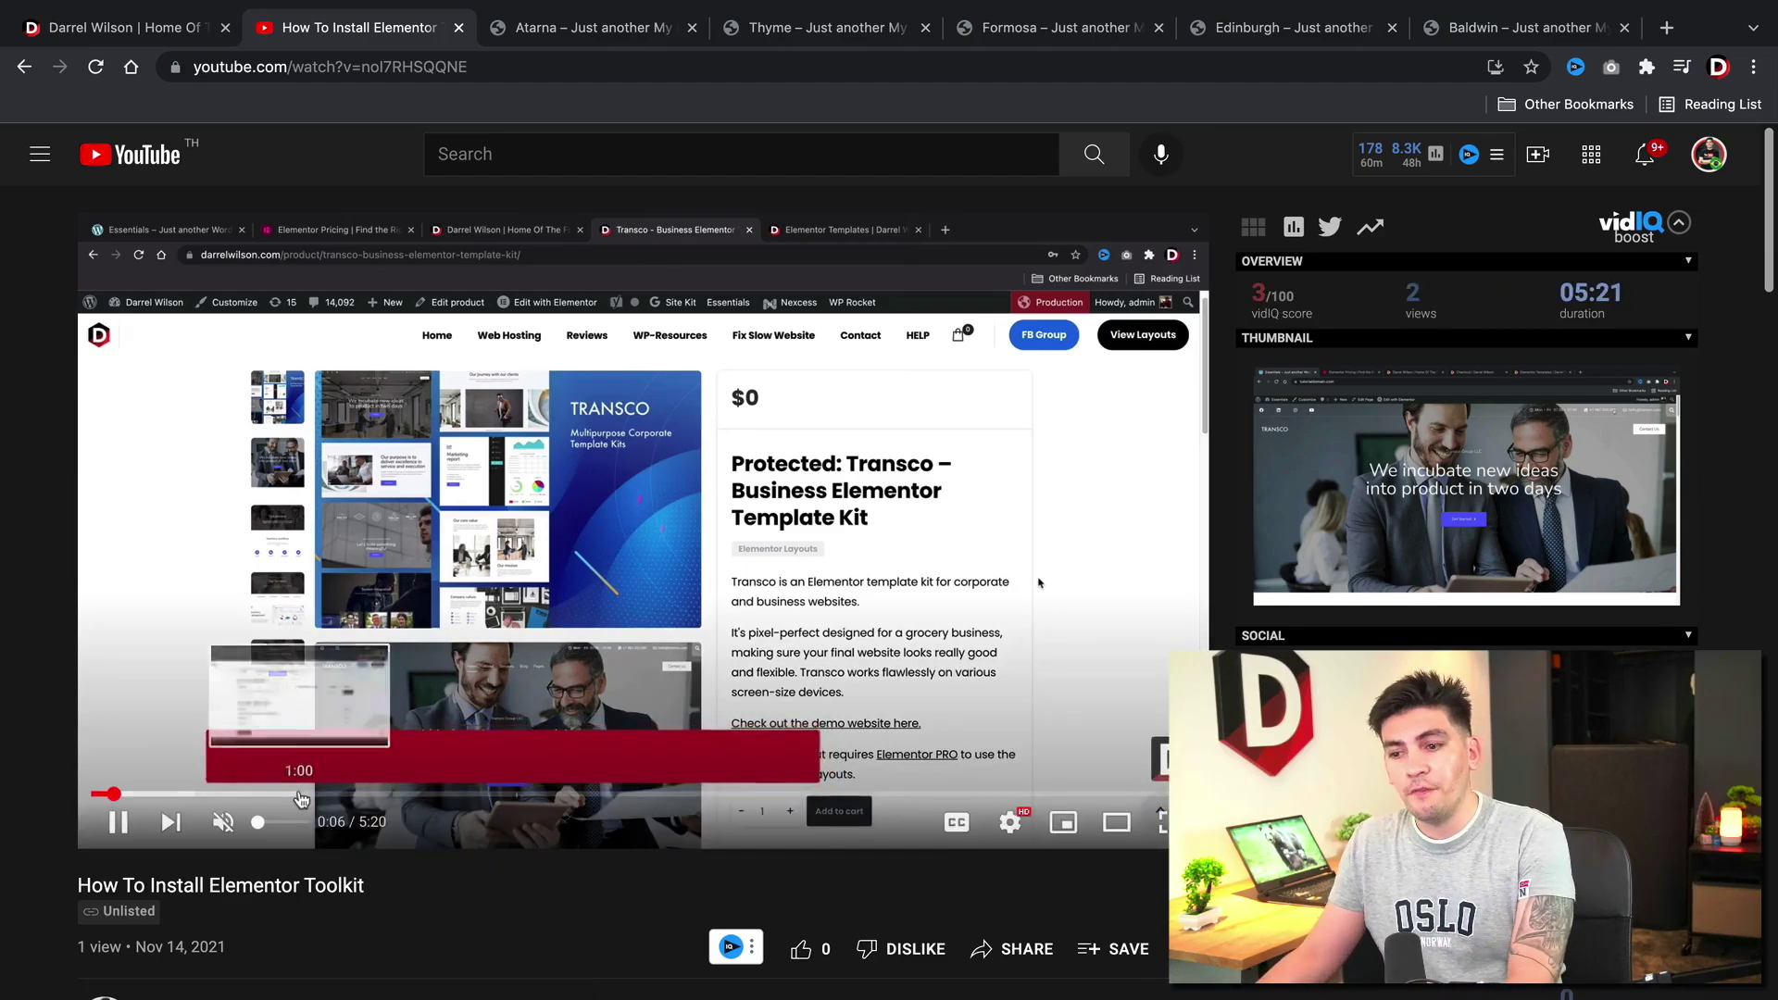
Step: Skip the Elementor Toolkit tutorial past kit setup to the imported site, around 2:53
left_click(298, 795)
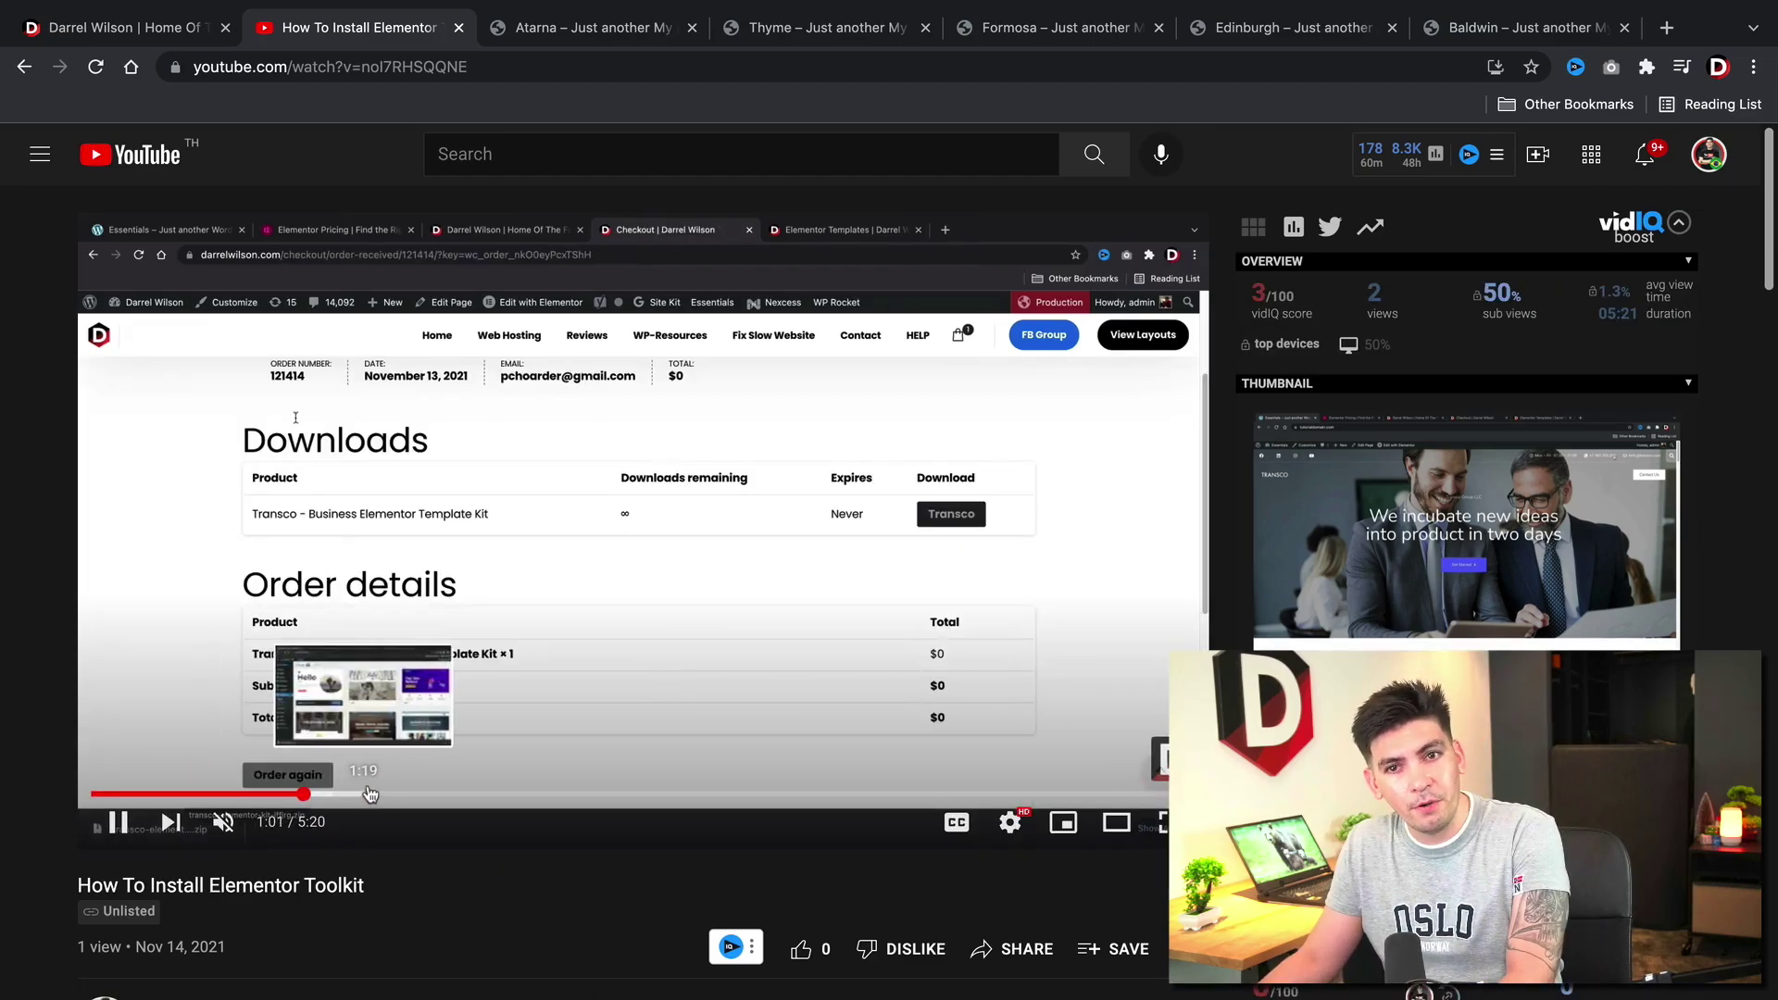
left_click(372, 794)
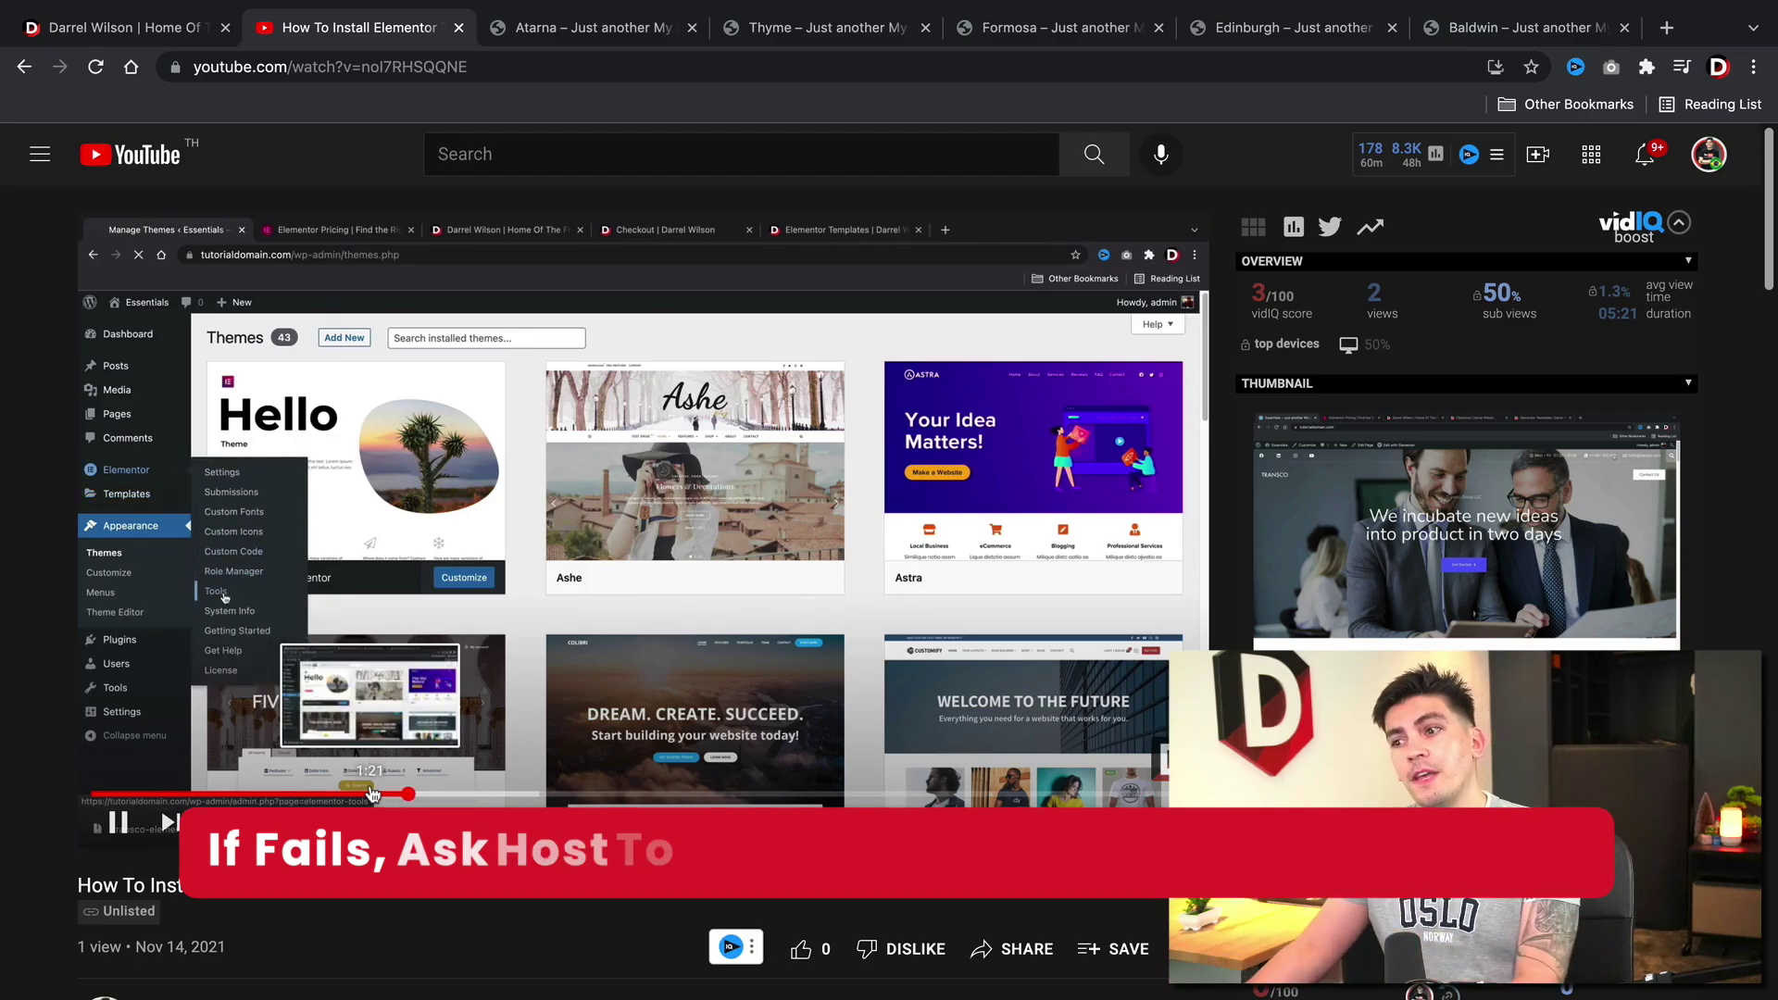
left_click(486, 796)
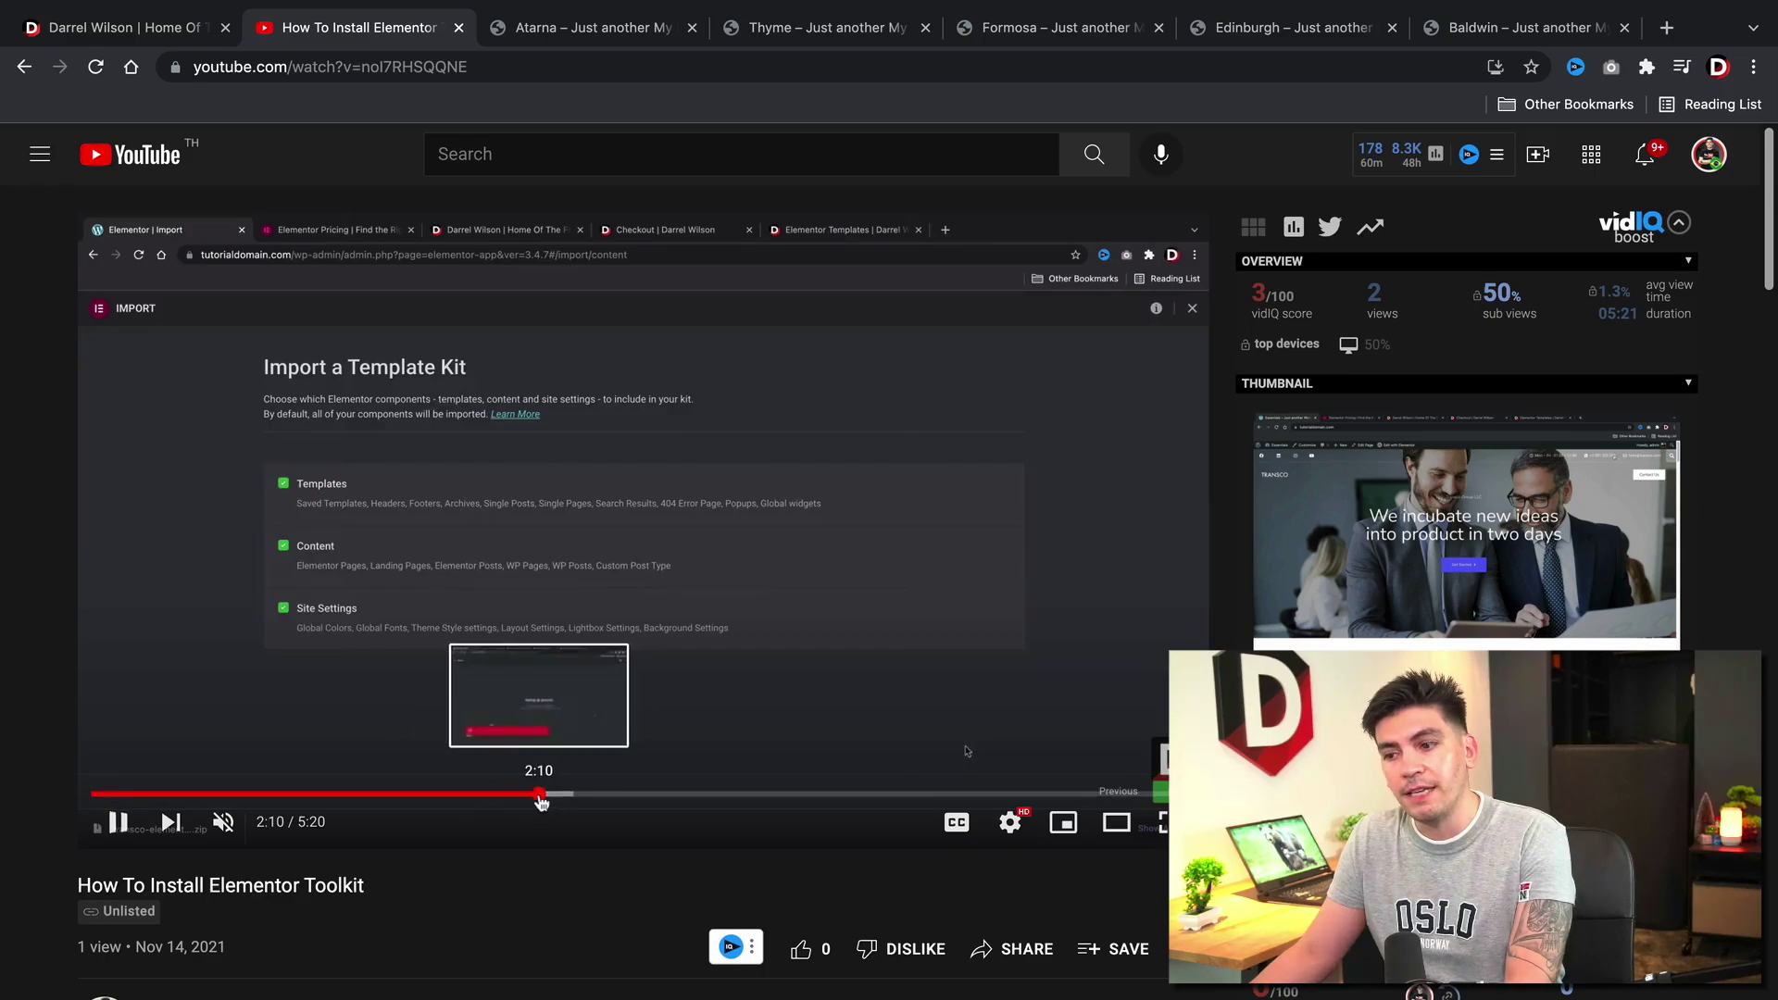
left_click(541, 795)
left_click(501, 695)
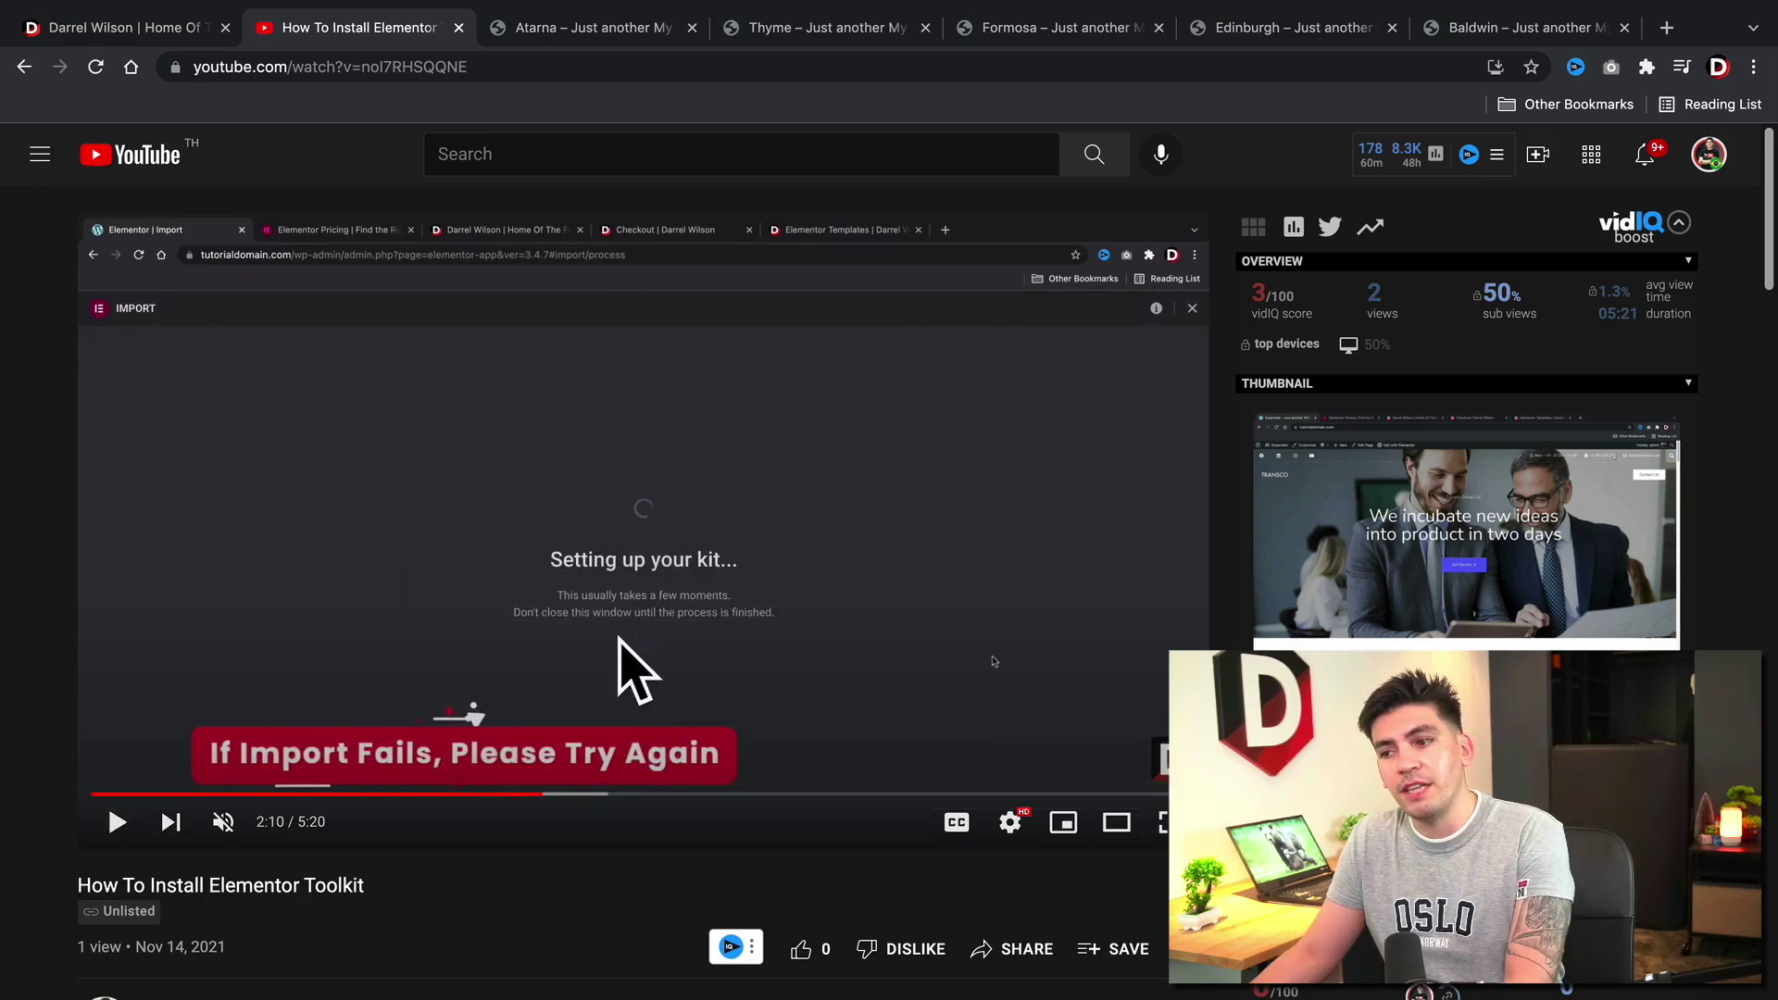
left_click(572, 796)
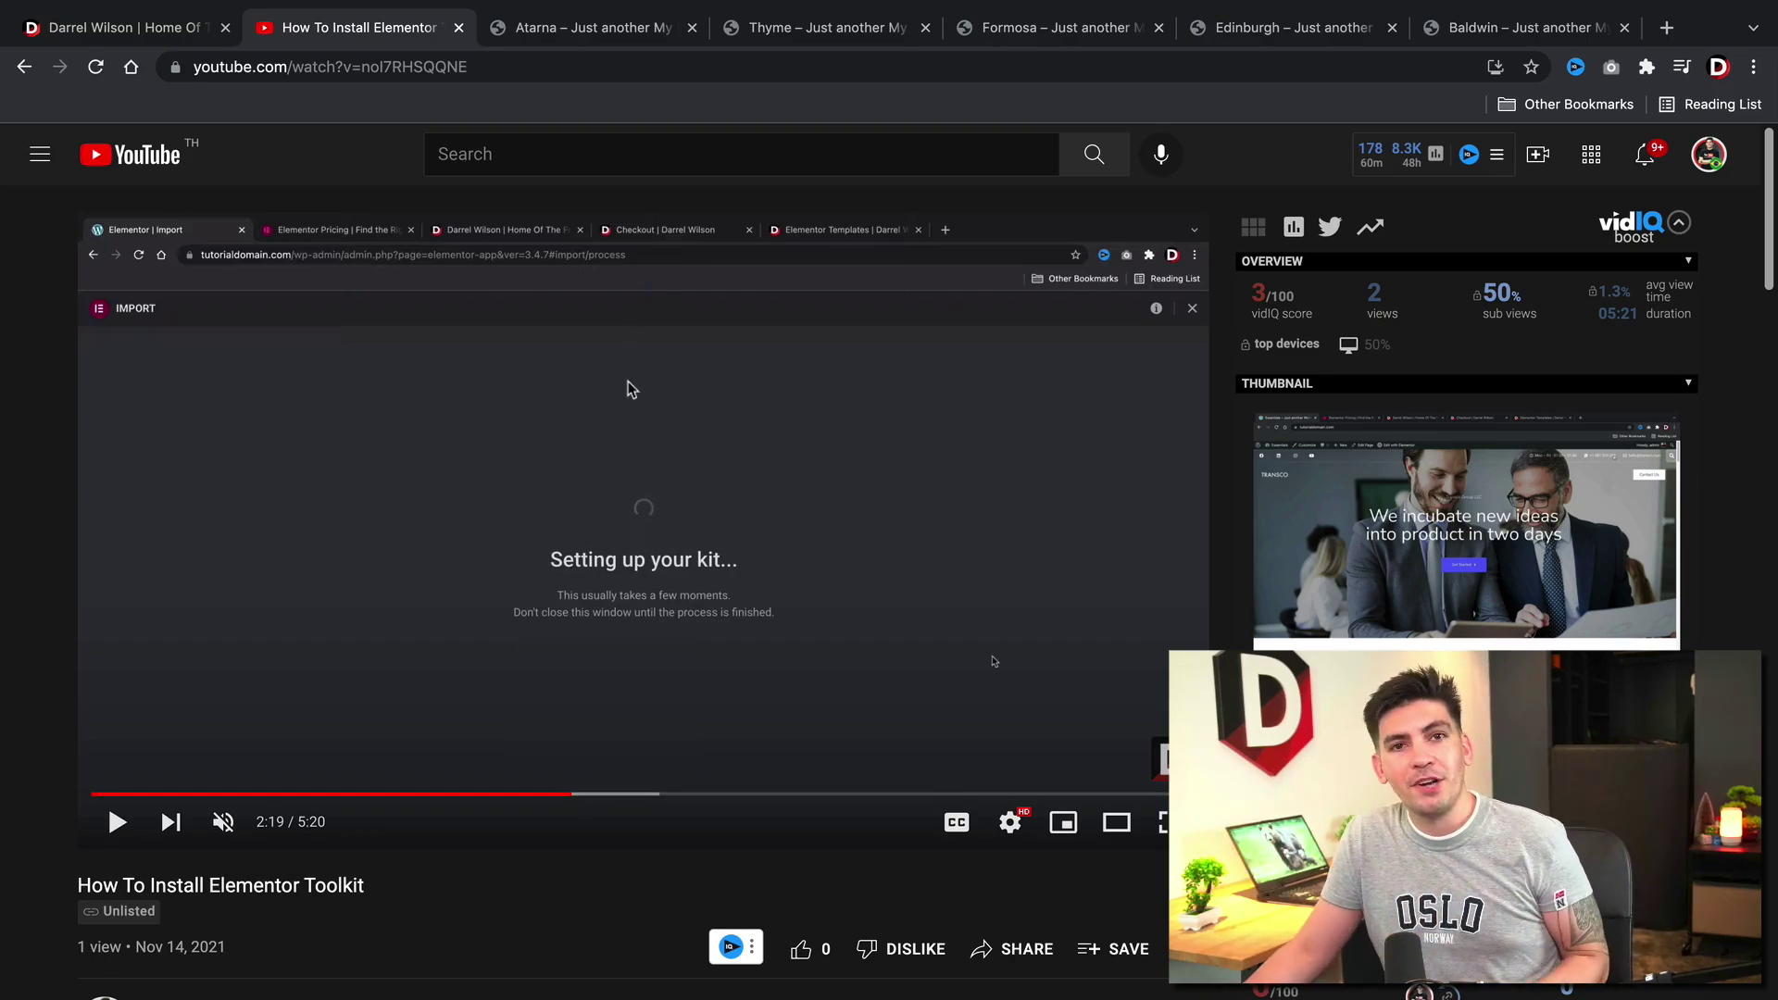
left_click_drag(623, 795, 712, 796)
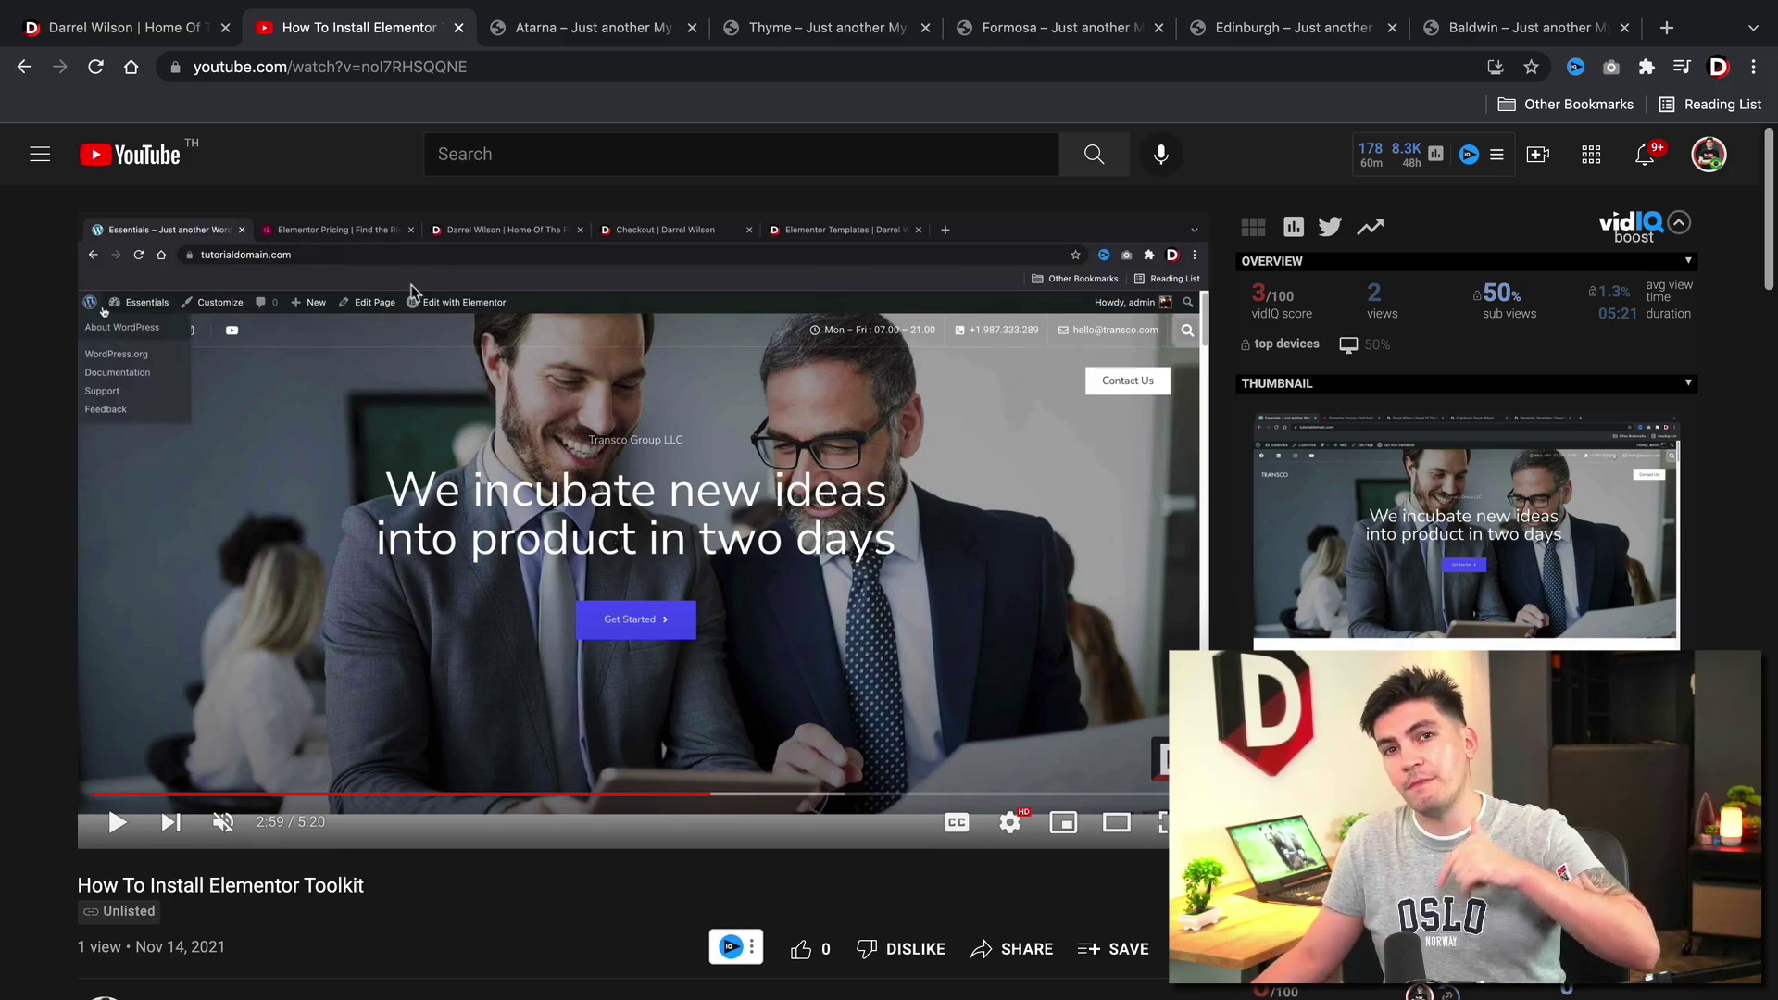
Step: Go back from the Atarna product page to the free Elementor templates listing
left_click(22, 69)
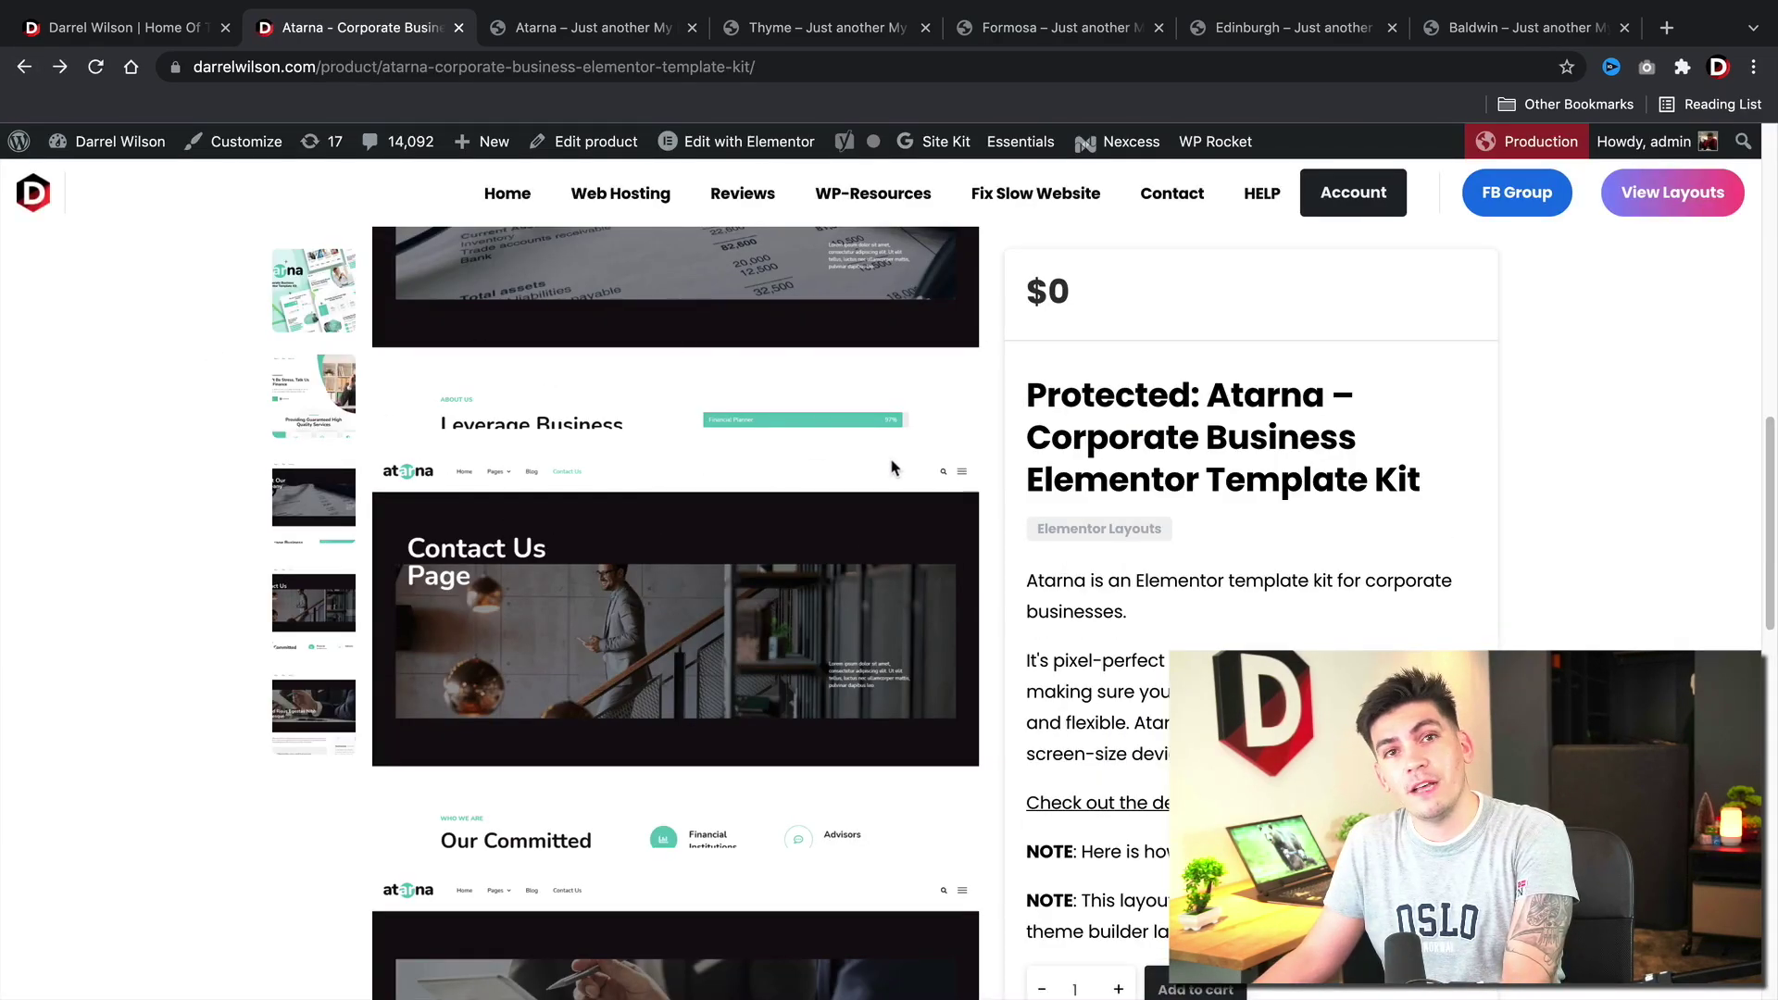
scroll(865, 495, "up", 5)
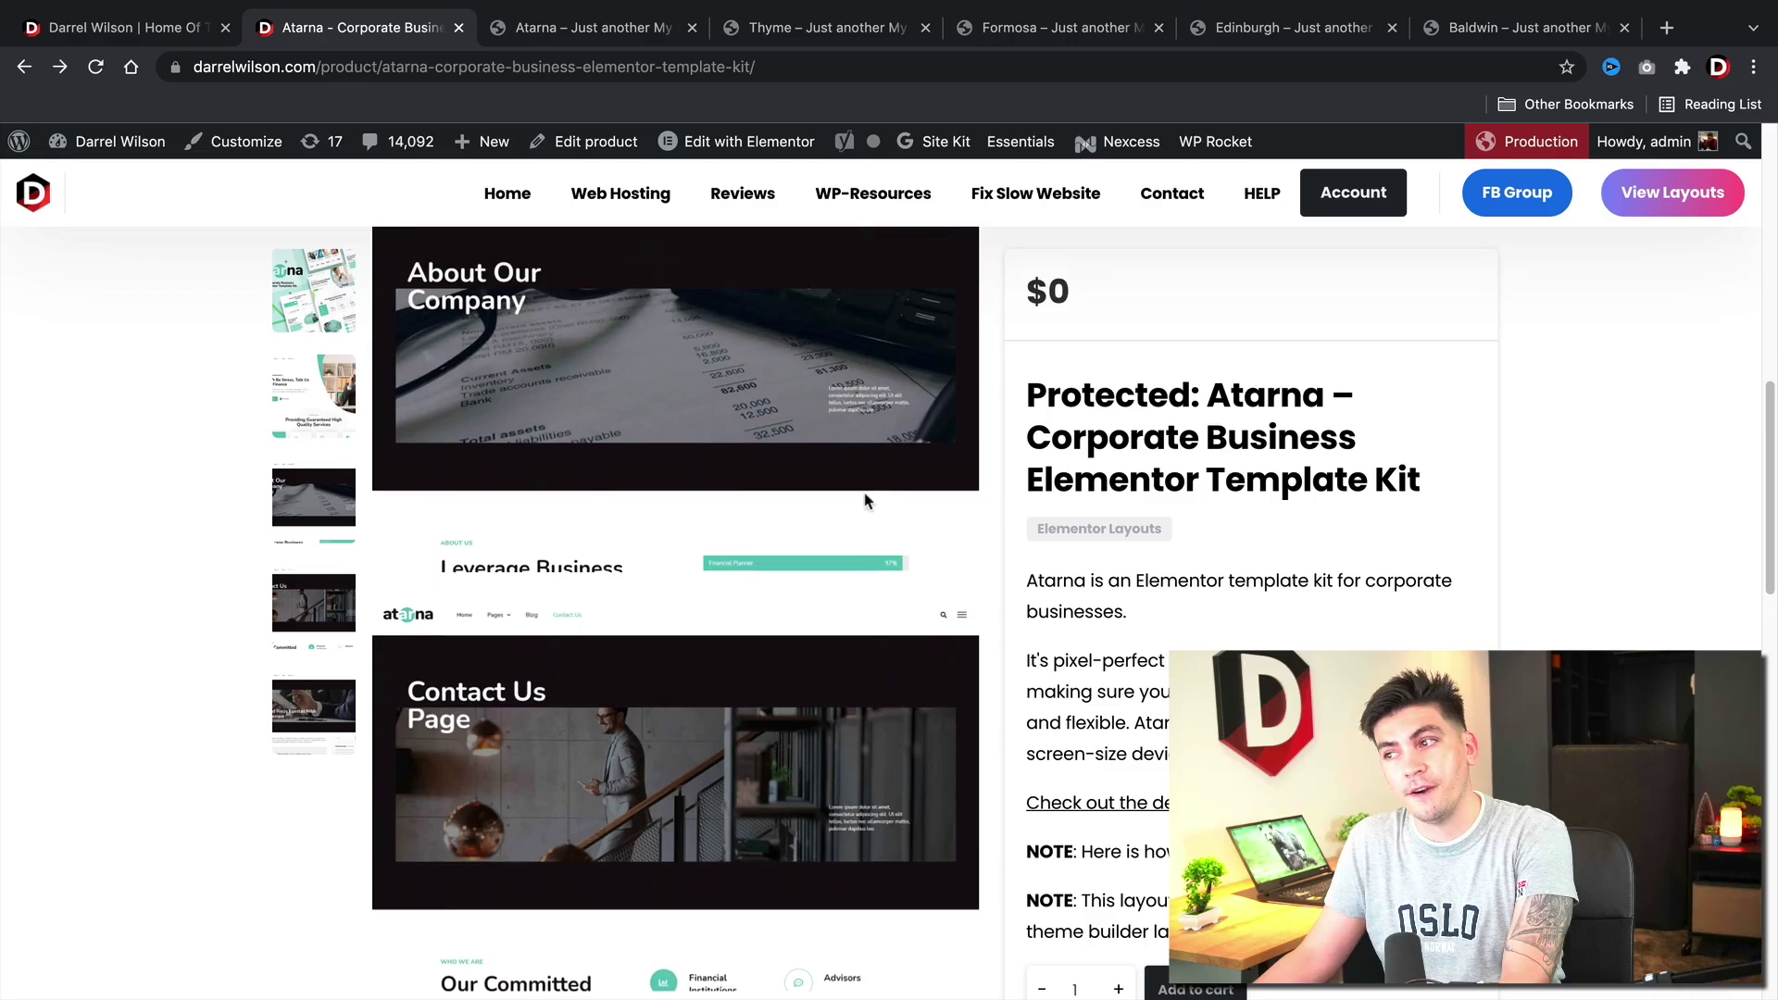
scroll(866, 499, "up", 3)
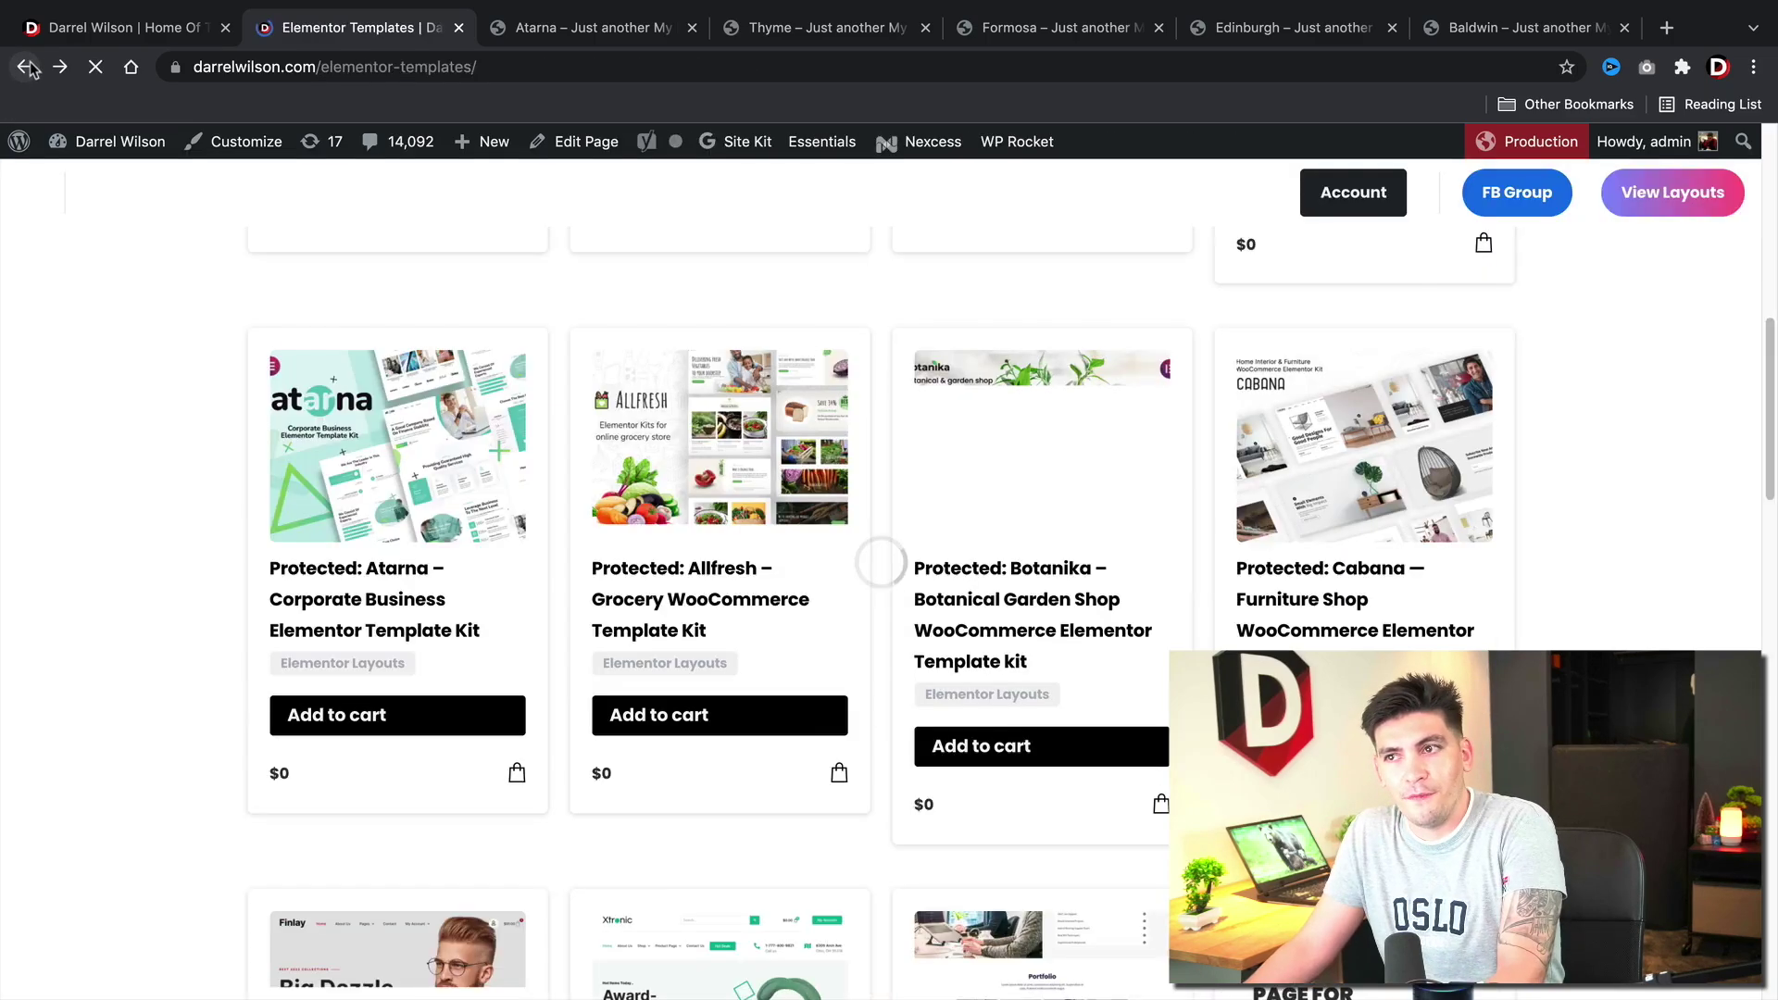
scroll(49, 543, "down", 2)
scroll(48, 542, "down", 3)
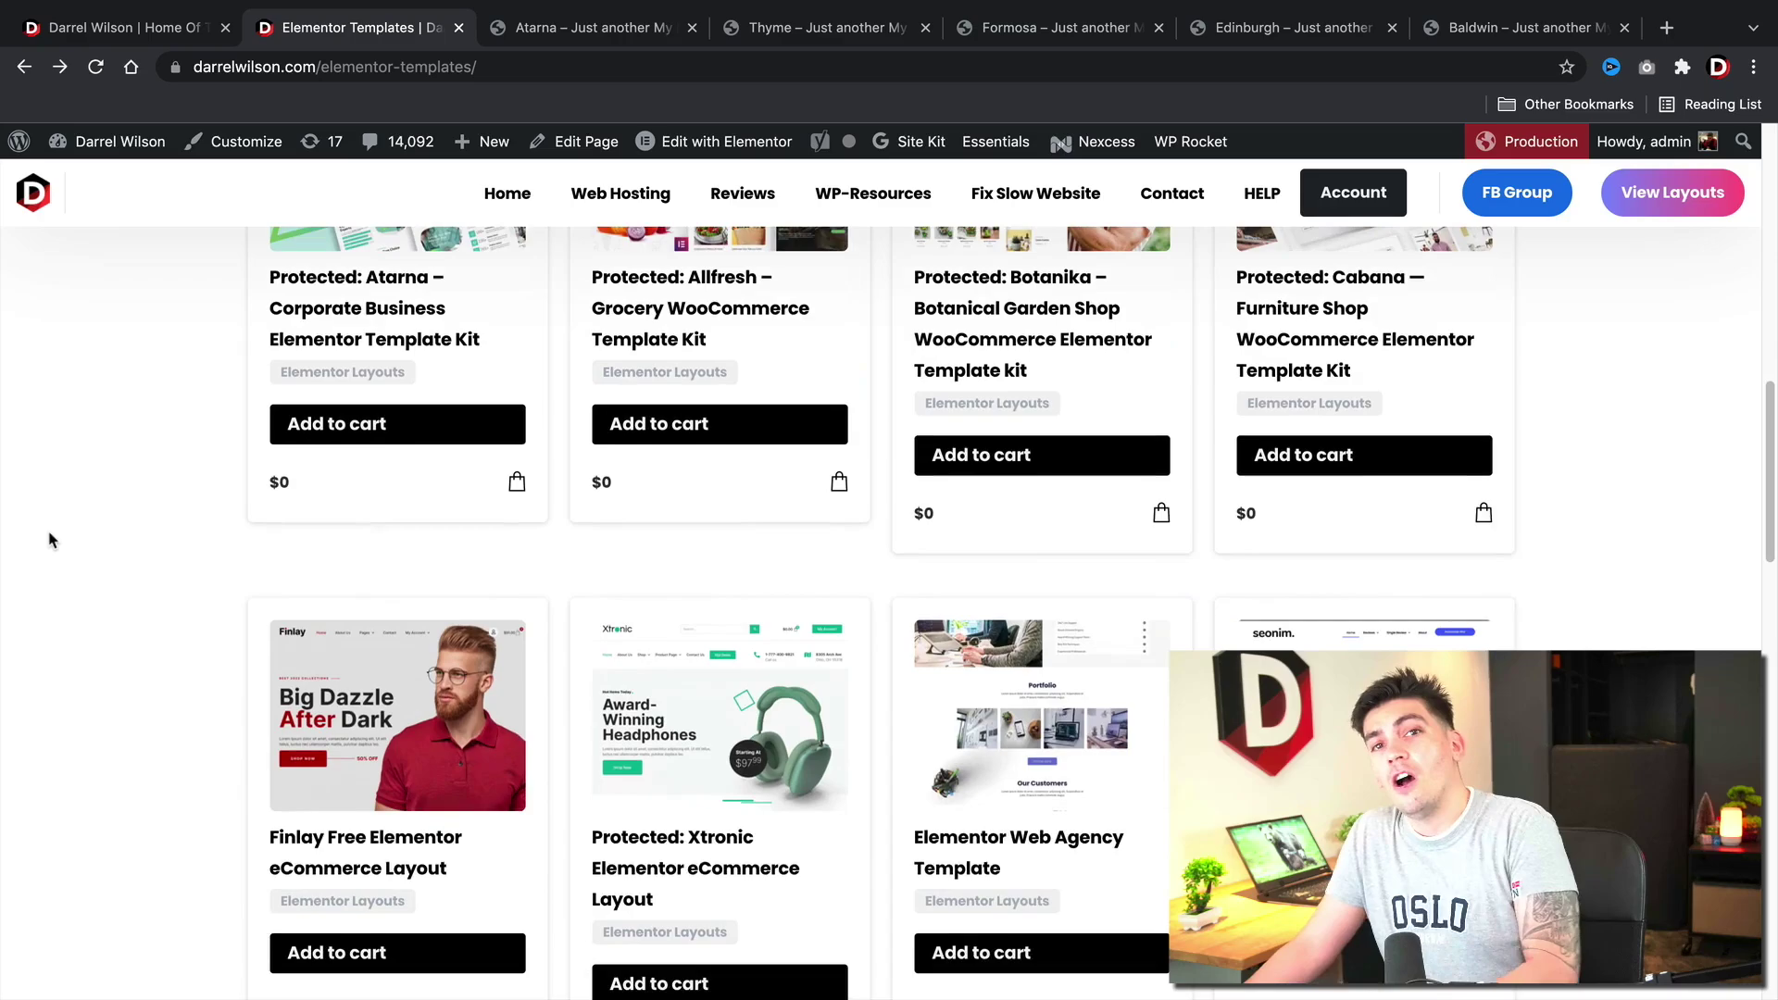
scroll(51, 550, "down", 4)
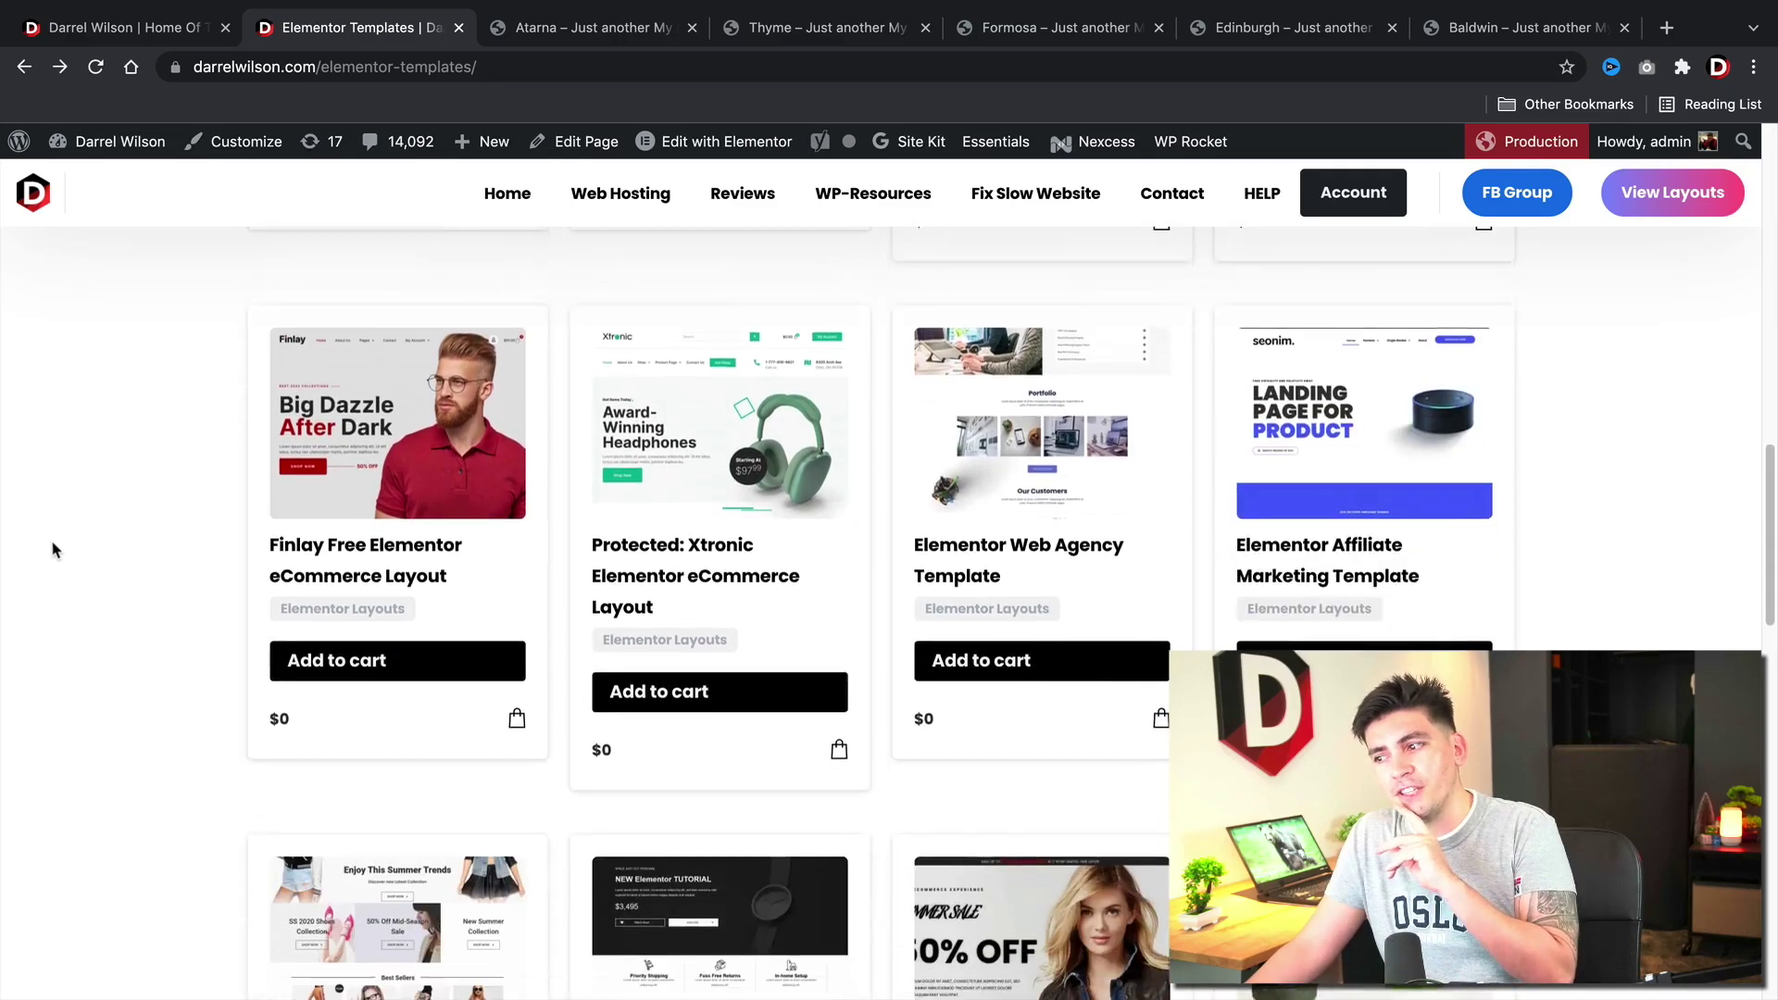
scroll(52, 550, "down", 2)
scroll(52, 548, "down", 2)
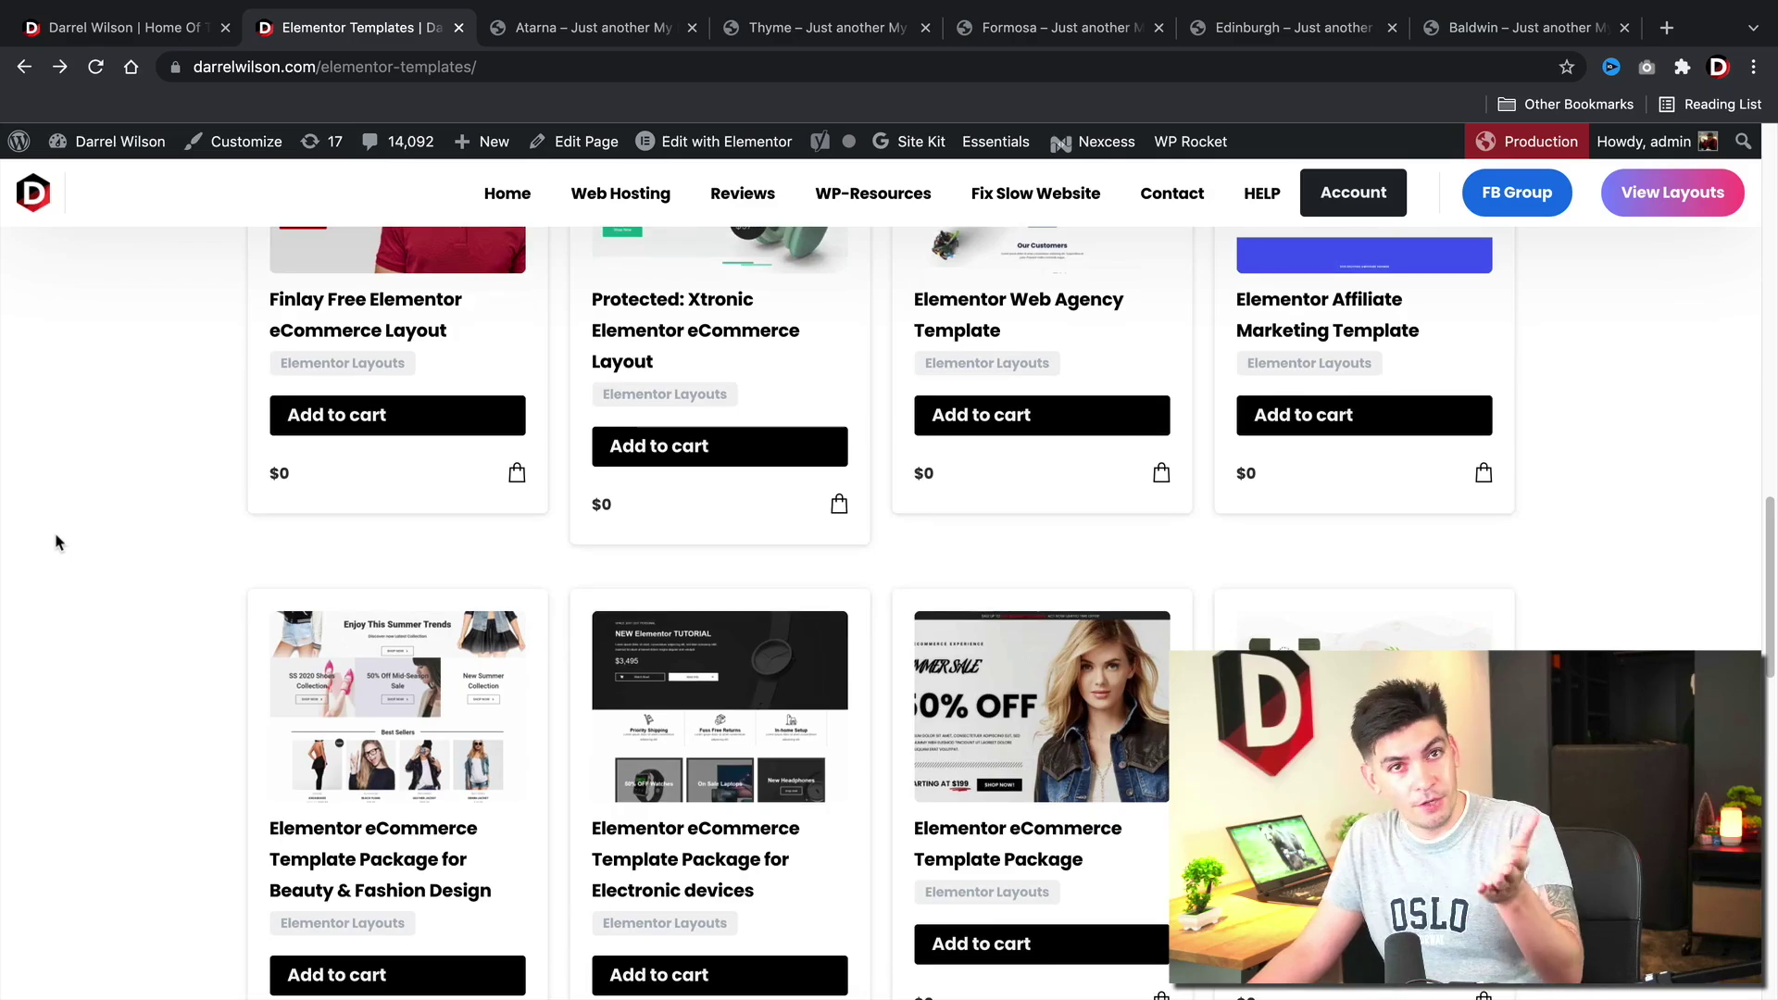
scroll(56, 540, "down", 2)
scroll(56, 540, "down", 2)
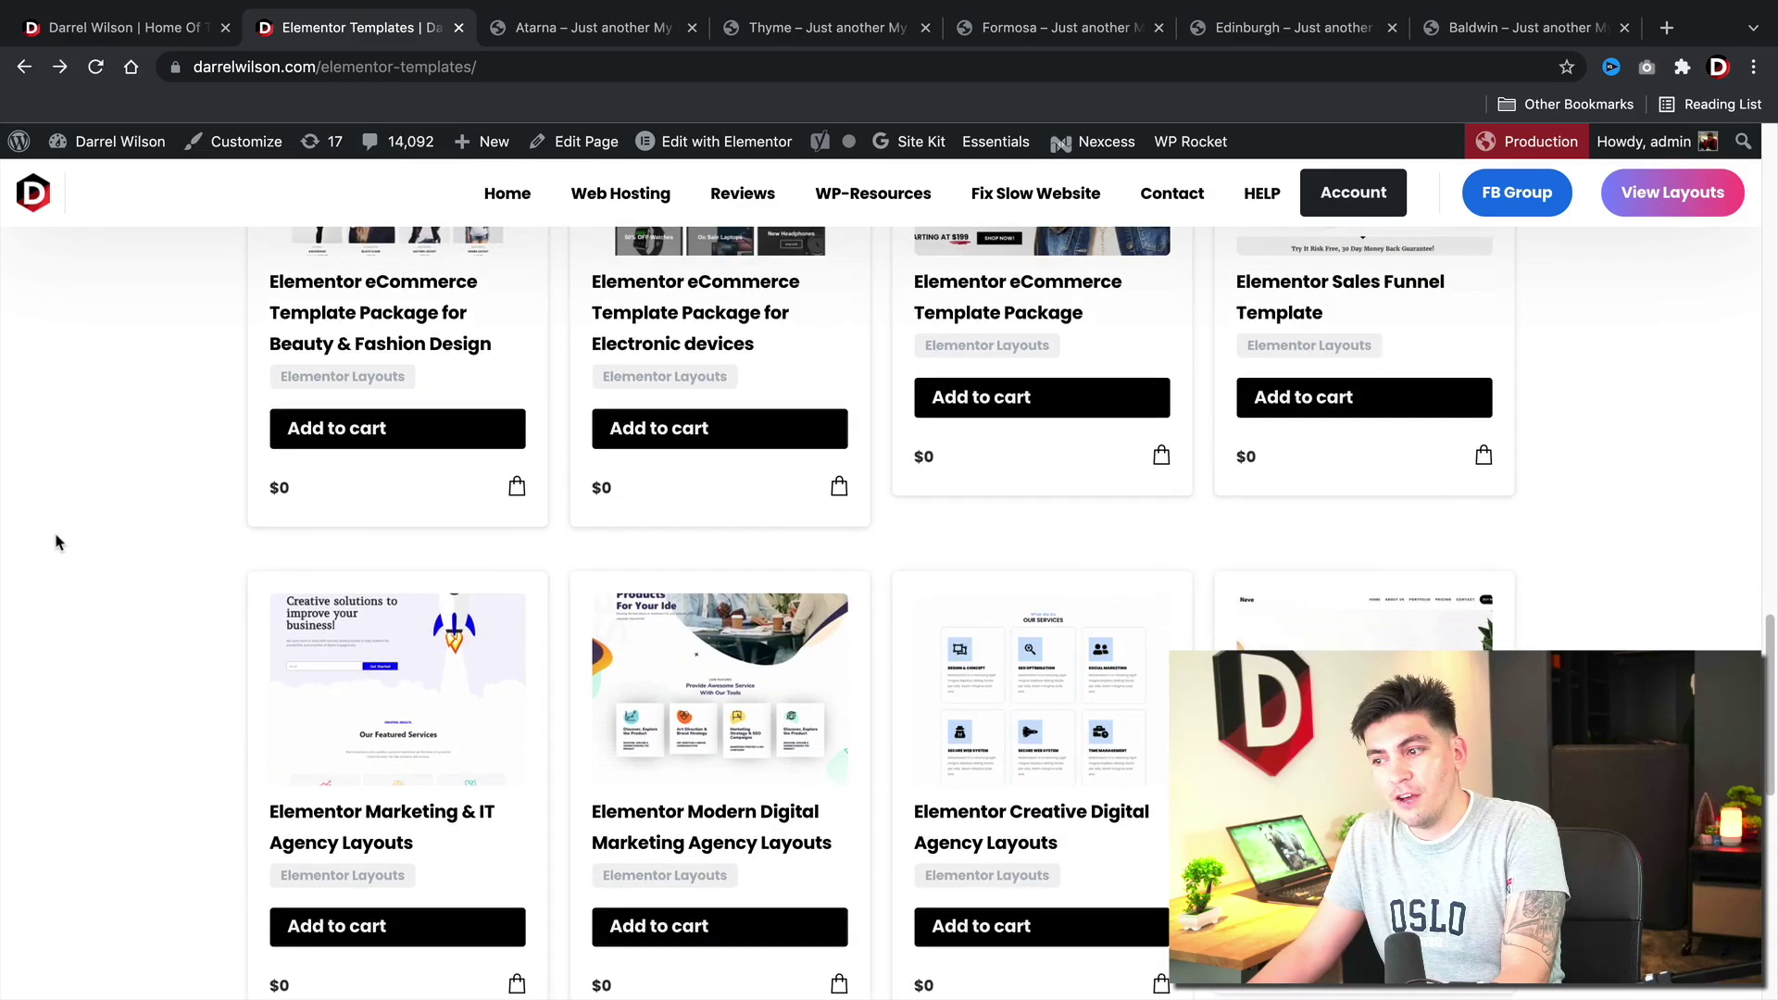
scroll(85, 529, "down", 1)
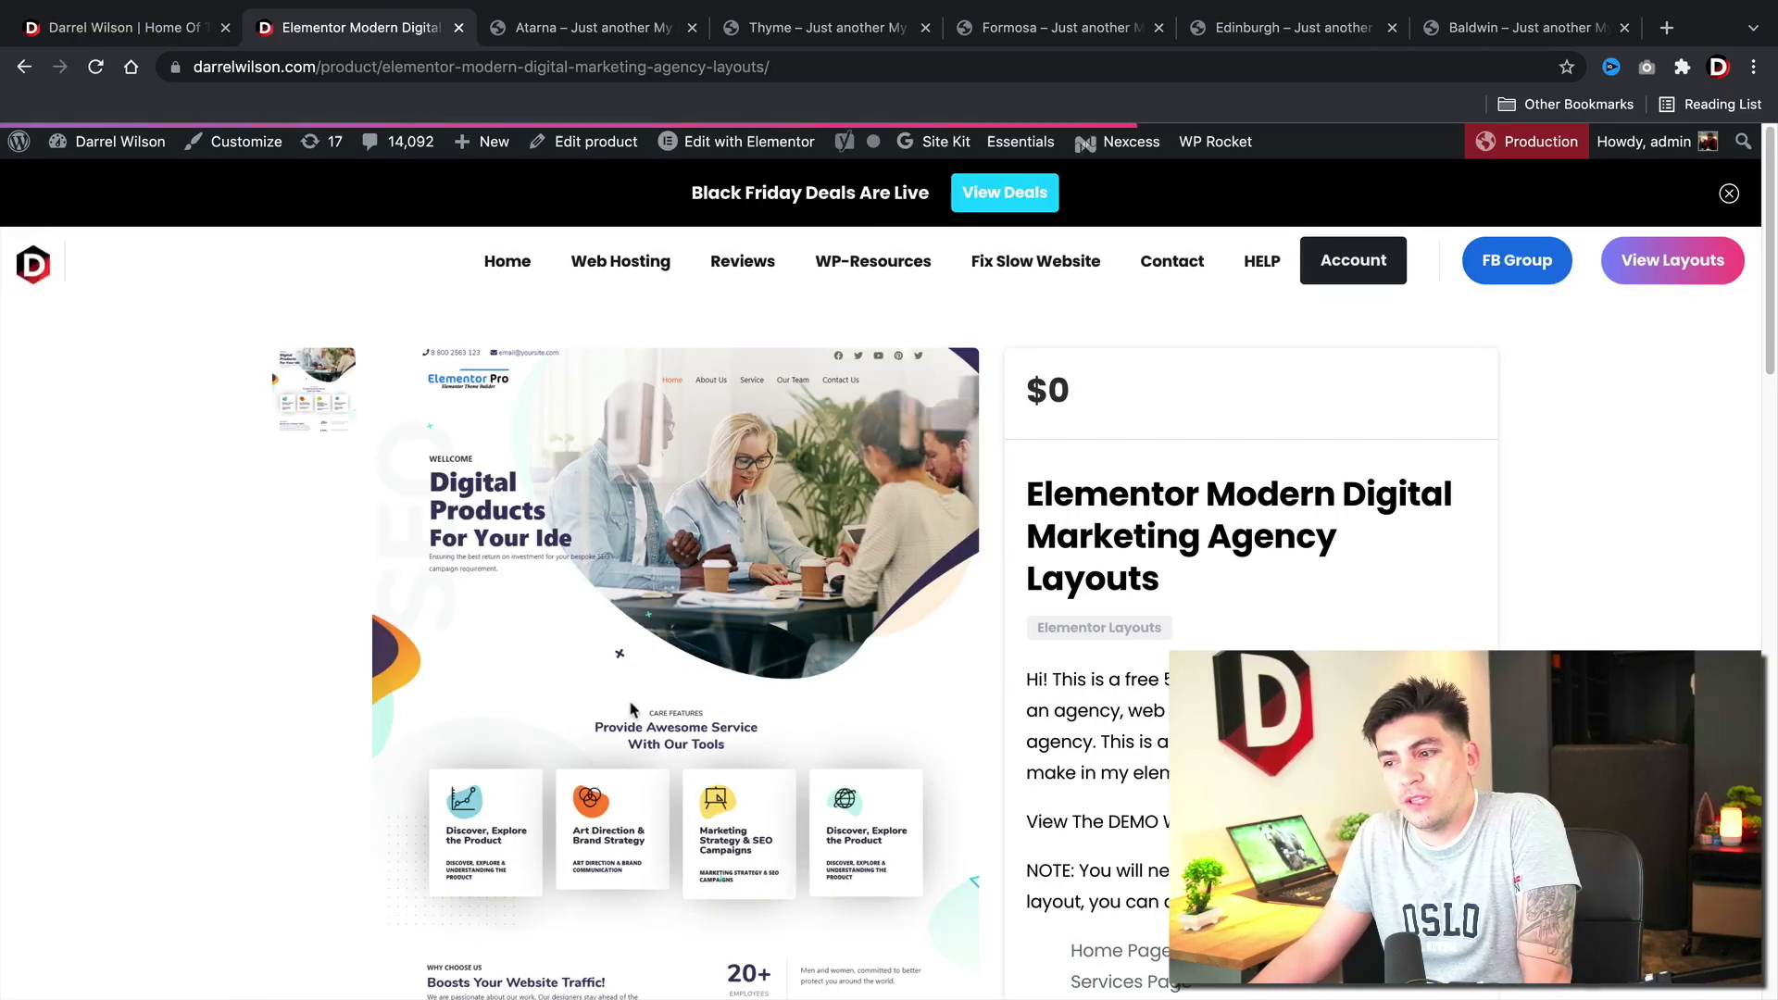
scroll(862, 650, "down", 1)
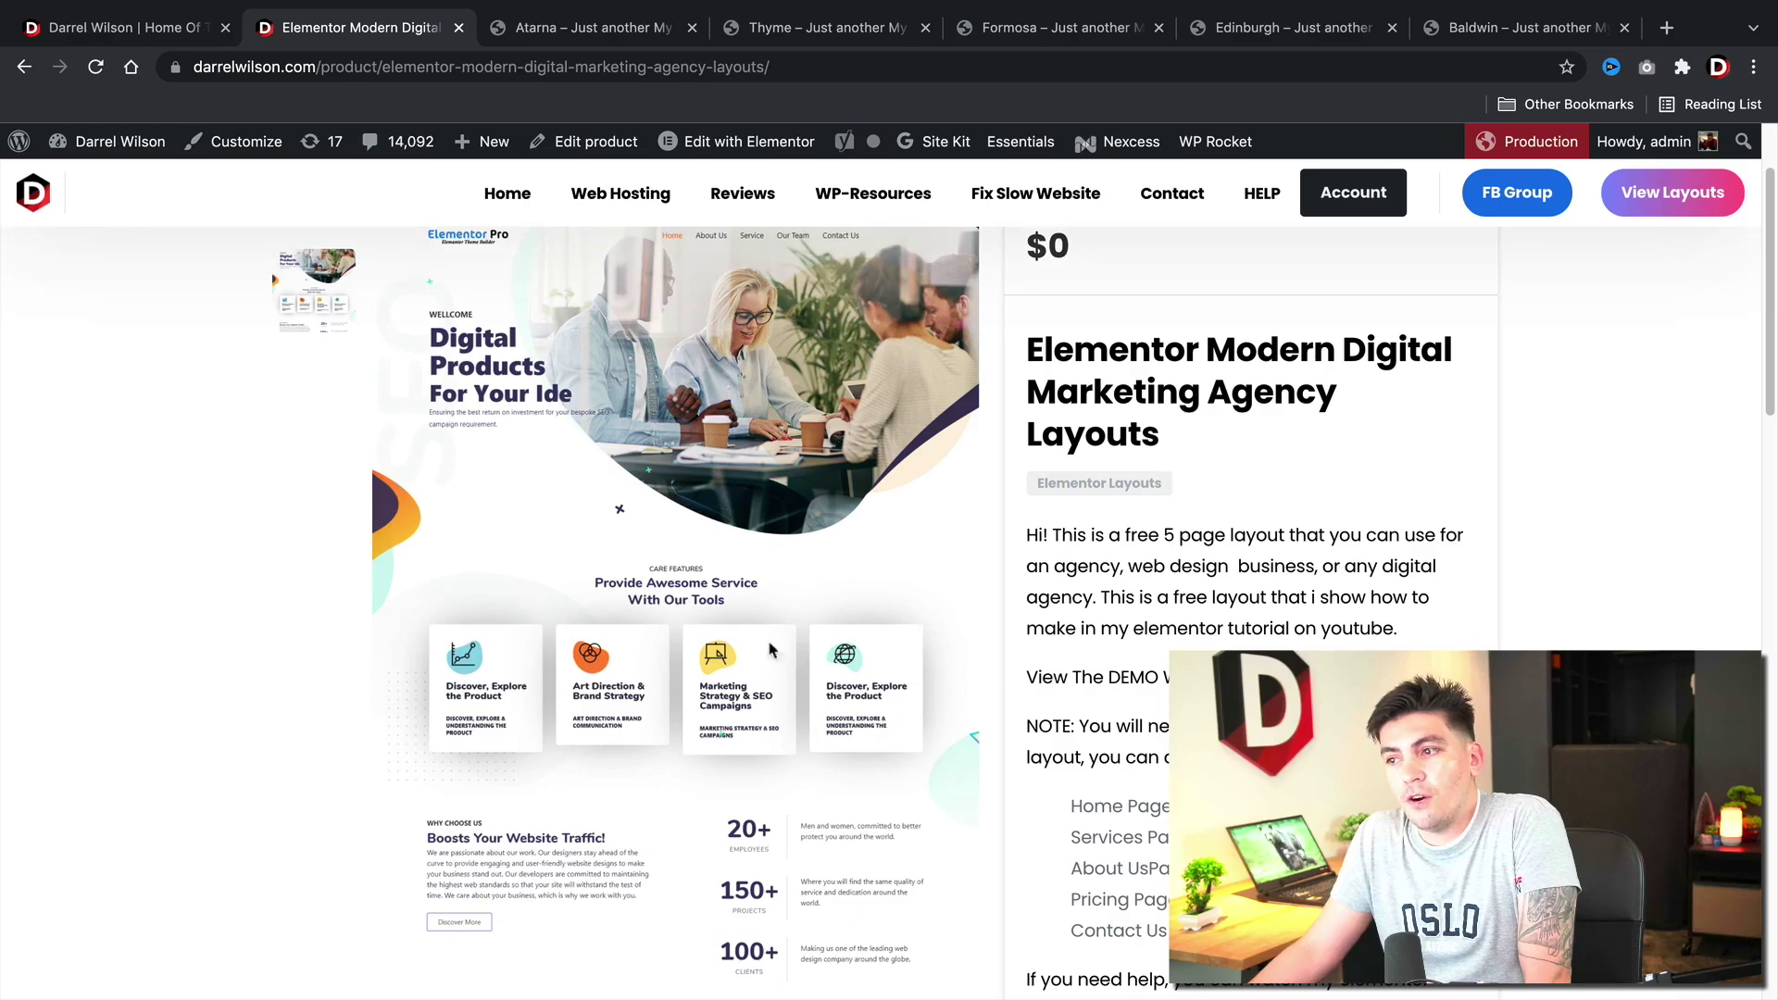
scroll(758, 417, "up", 1)
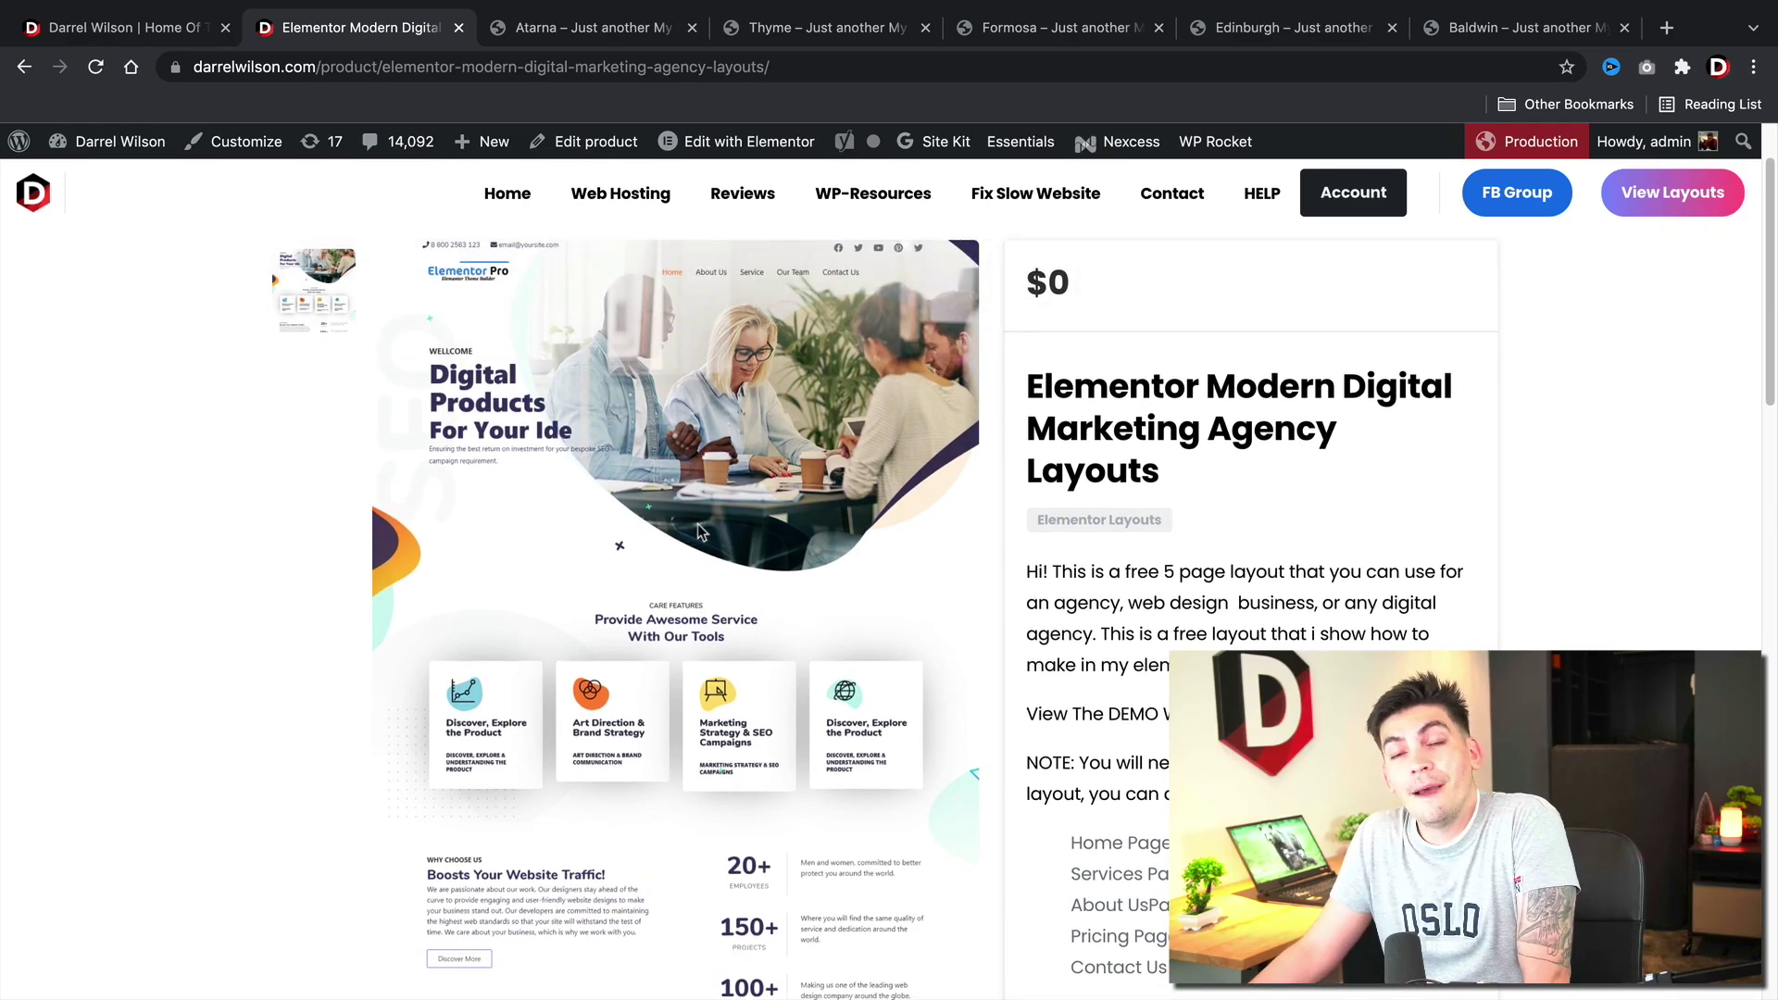
scroll(700, 533, "down", 1)
scroll(699, 528, "down", 3)
scroll(699, 528, "up", 2)
scroll(1104, 815, "up", 2)
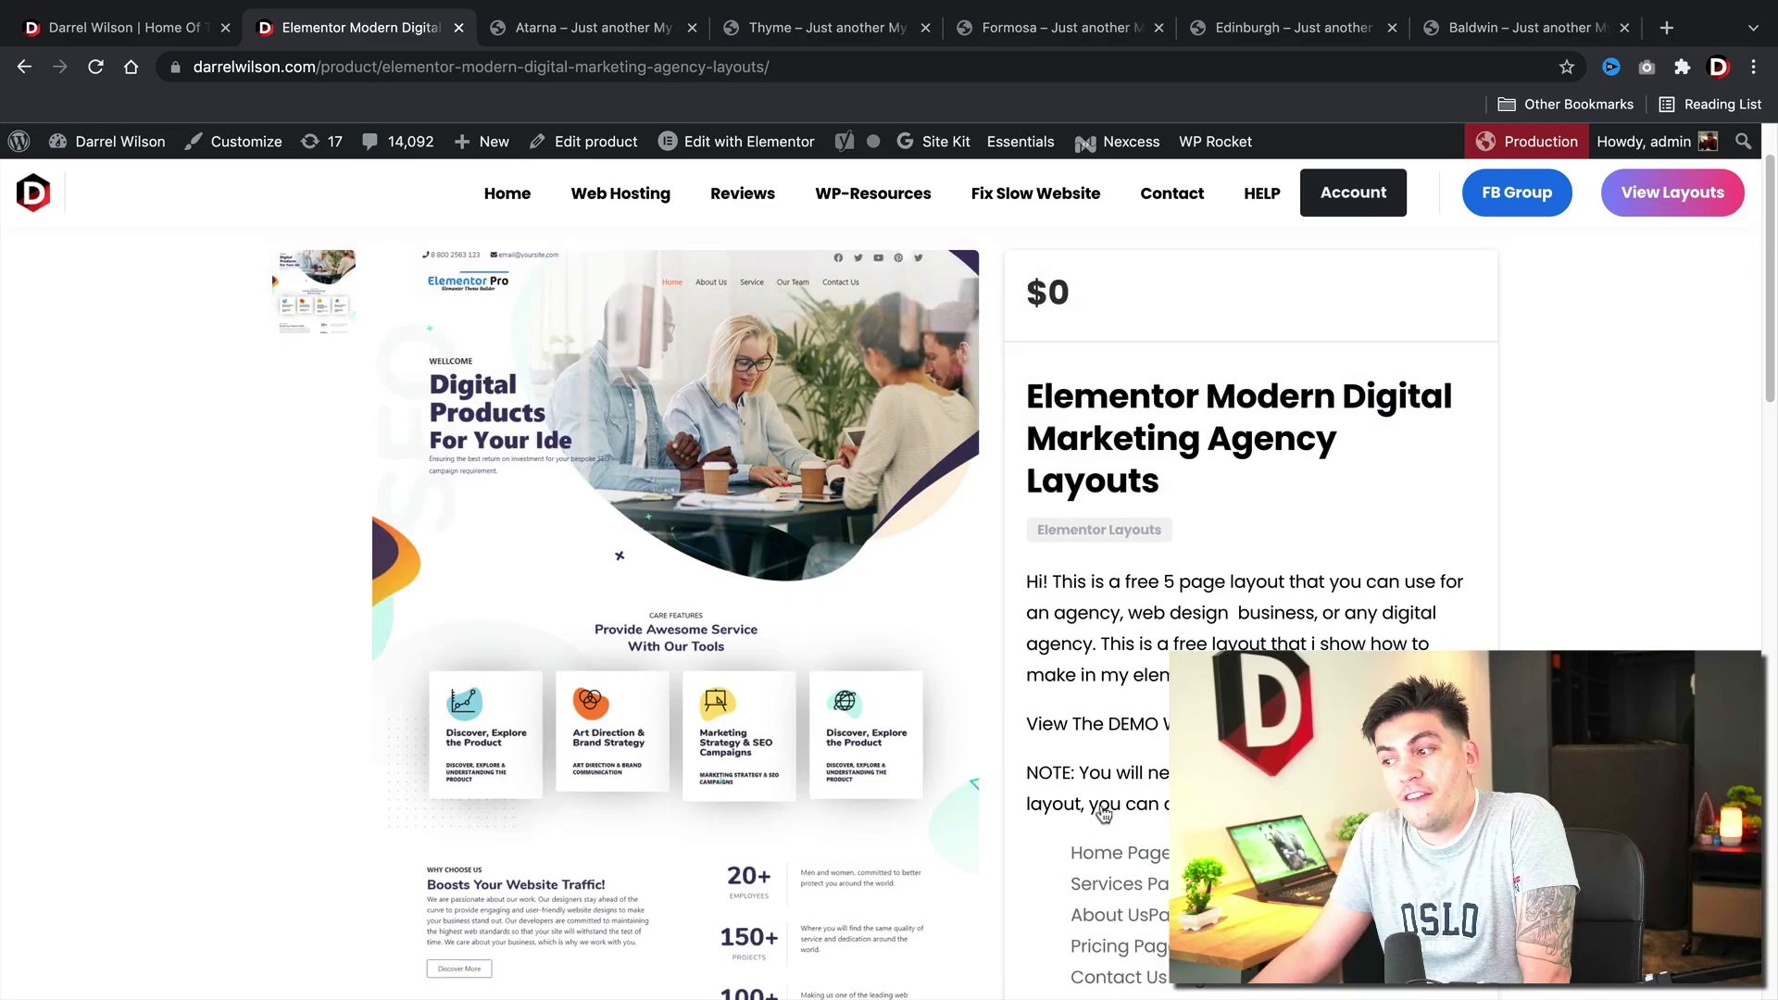
scroll(1105, 814, "down", 1)
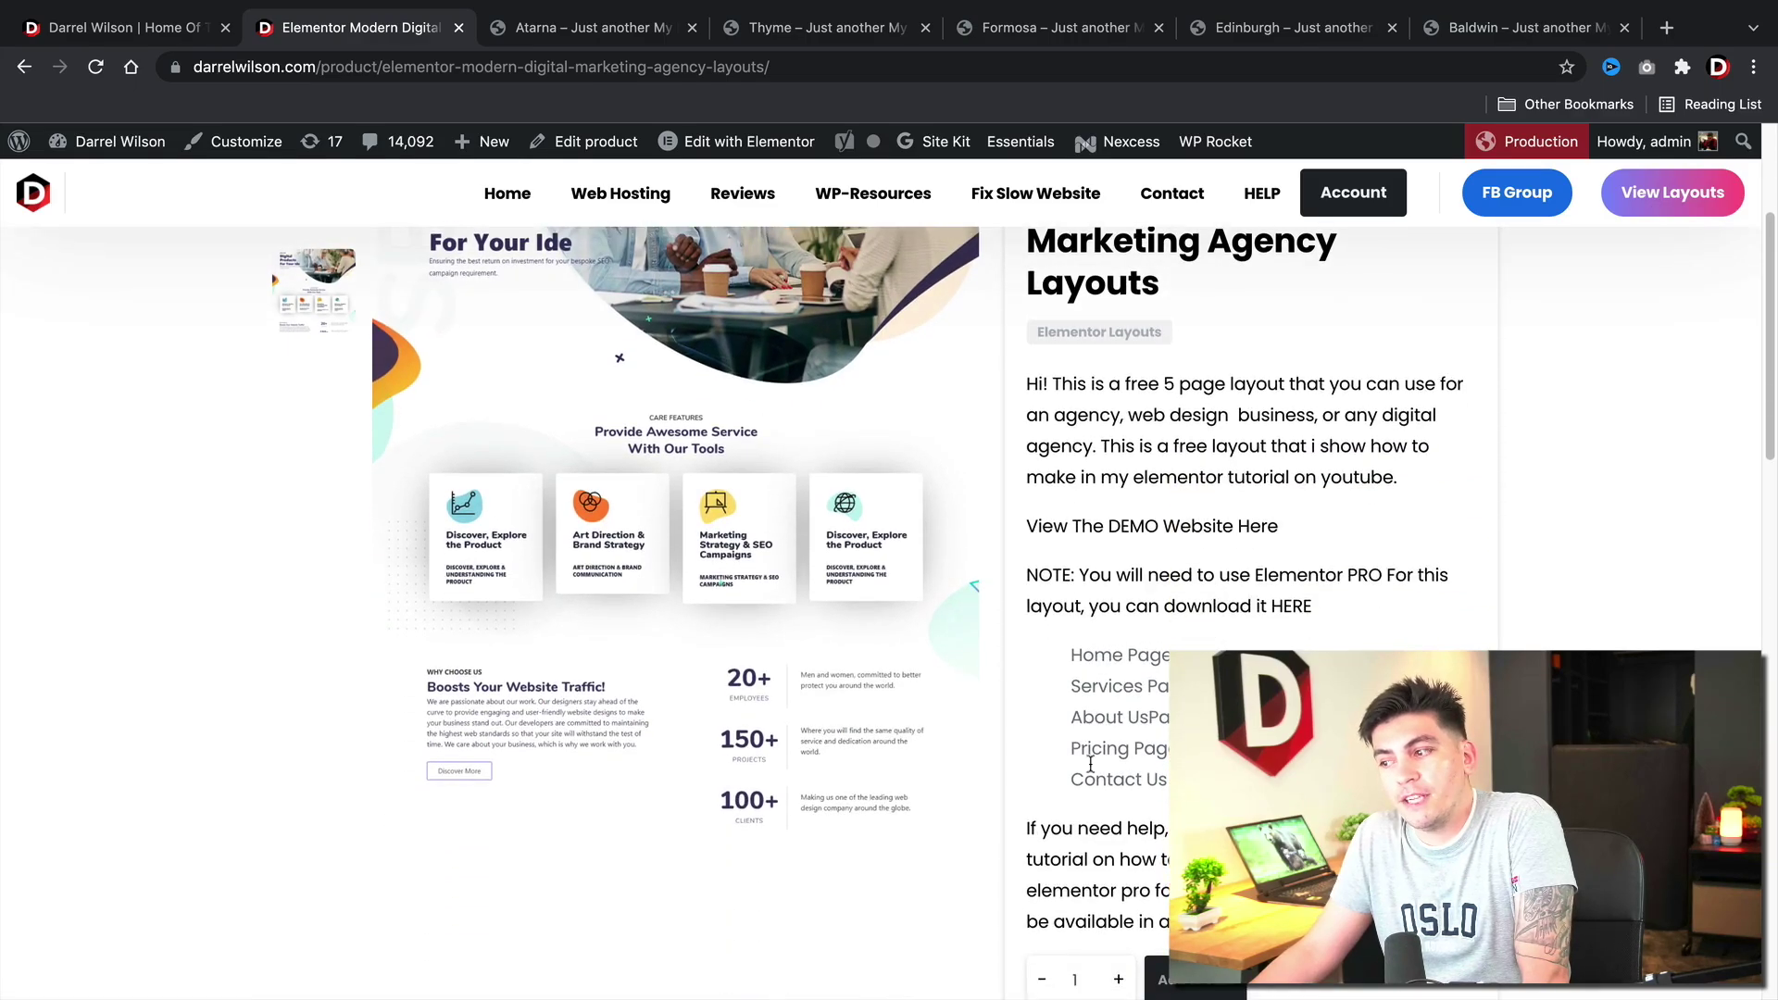
scroll(1034, 501, "up", 3)
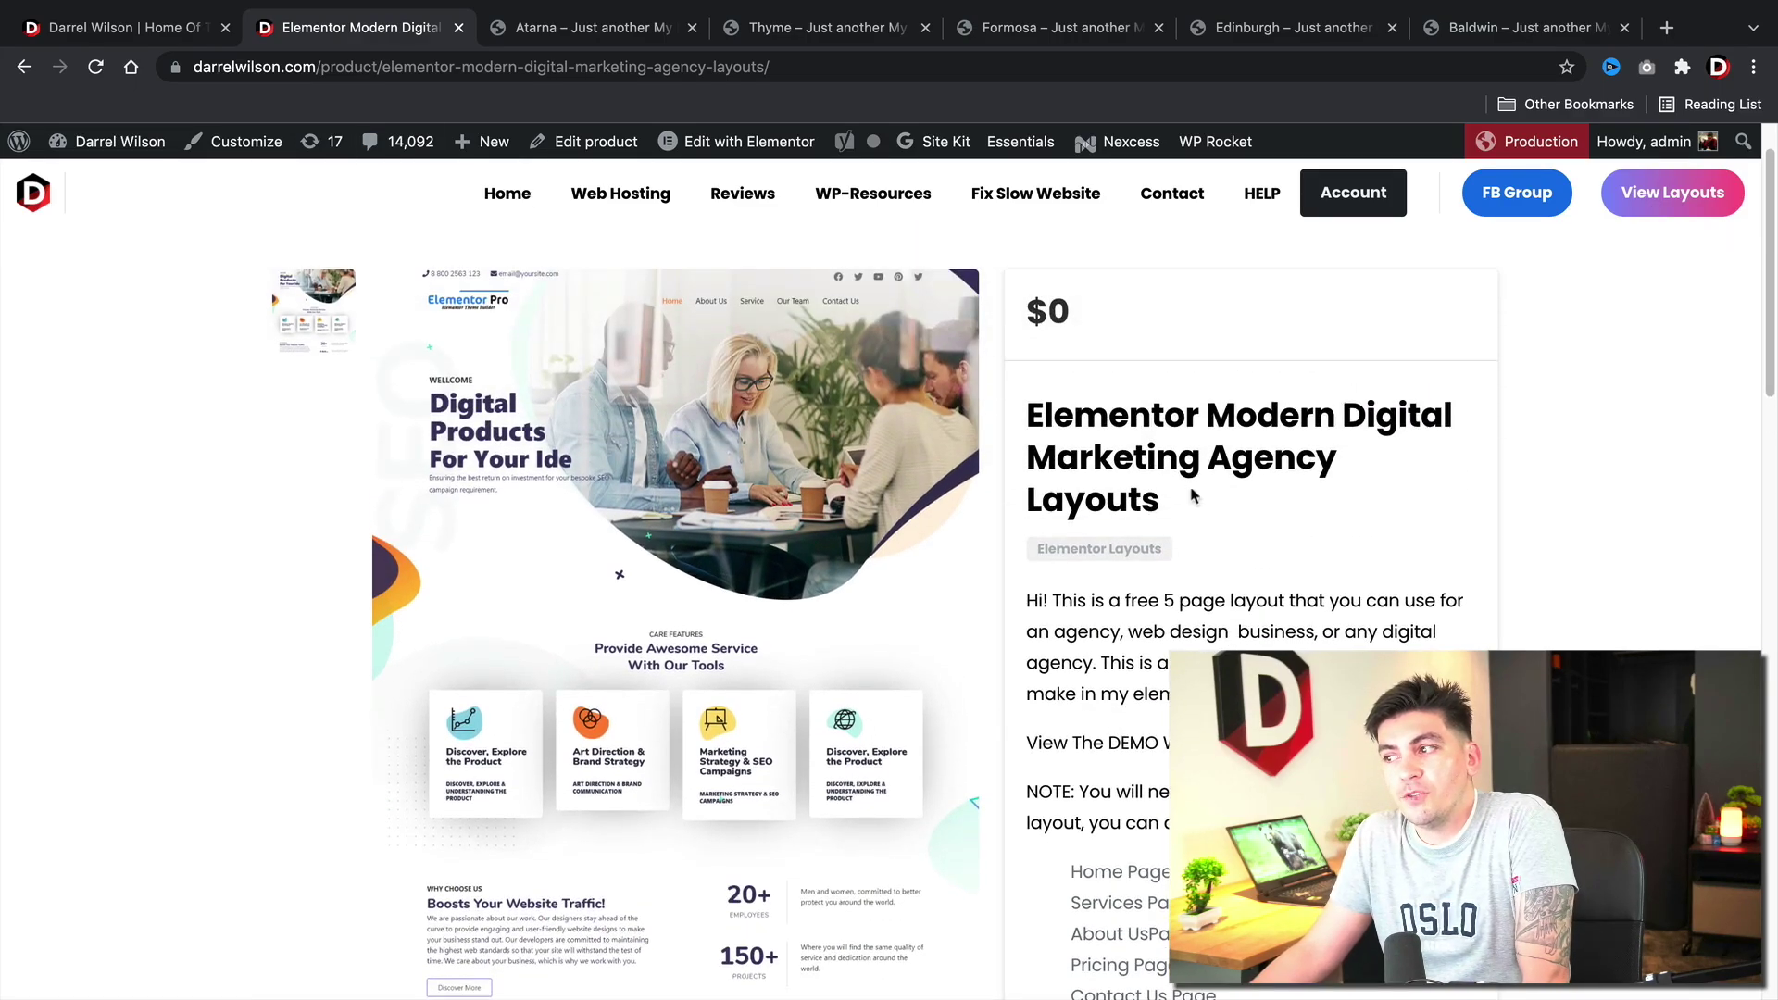
Step: Highlight the Modern Digital Marketing Agency Layouts product title on its page
left_click_drag(1190, 495, 1037, 414)
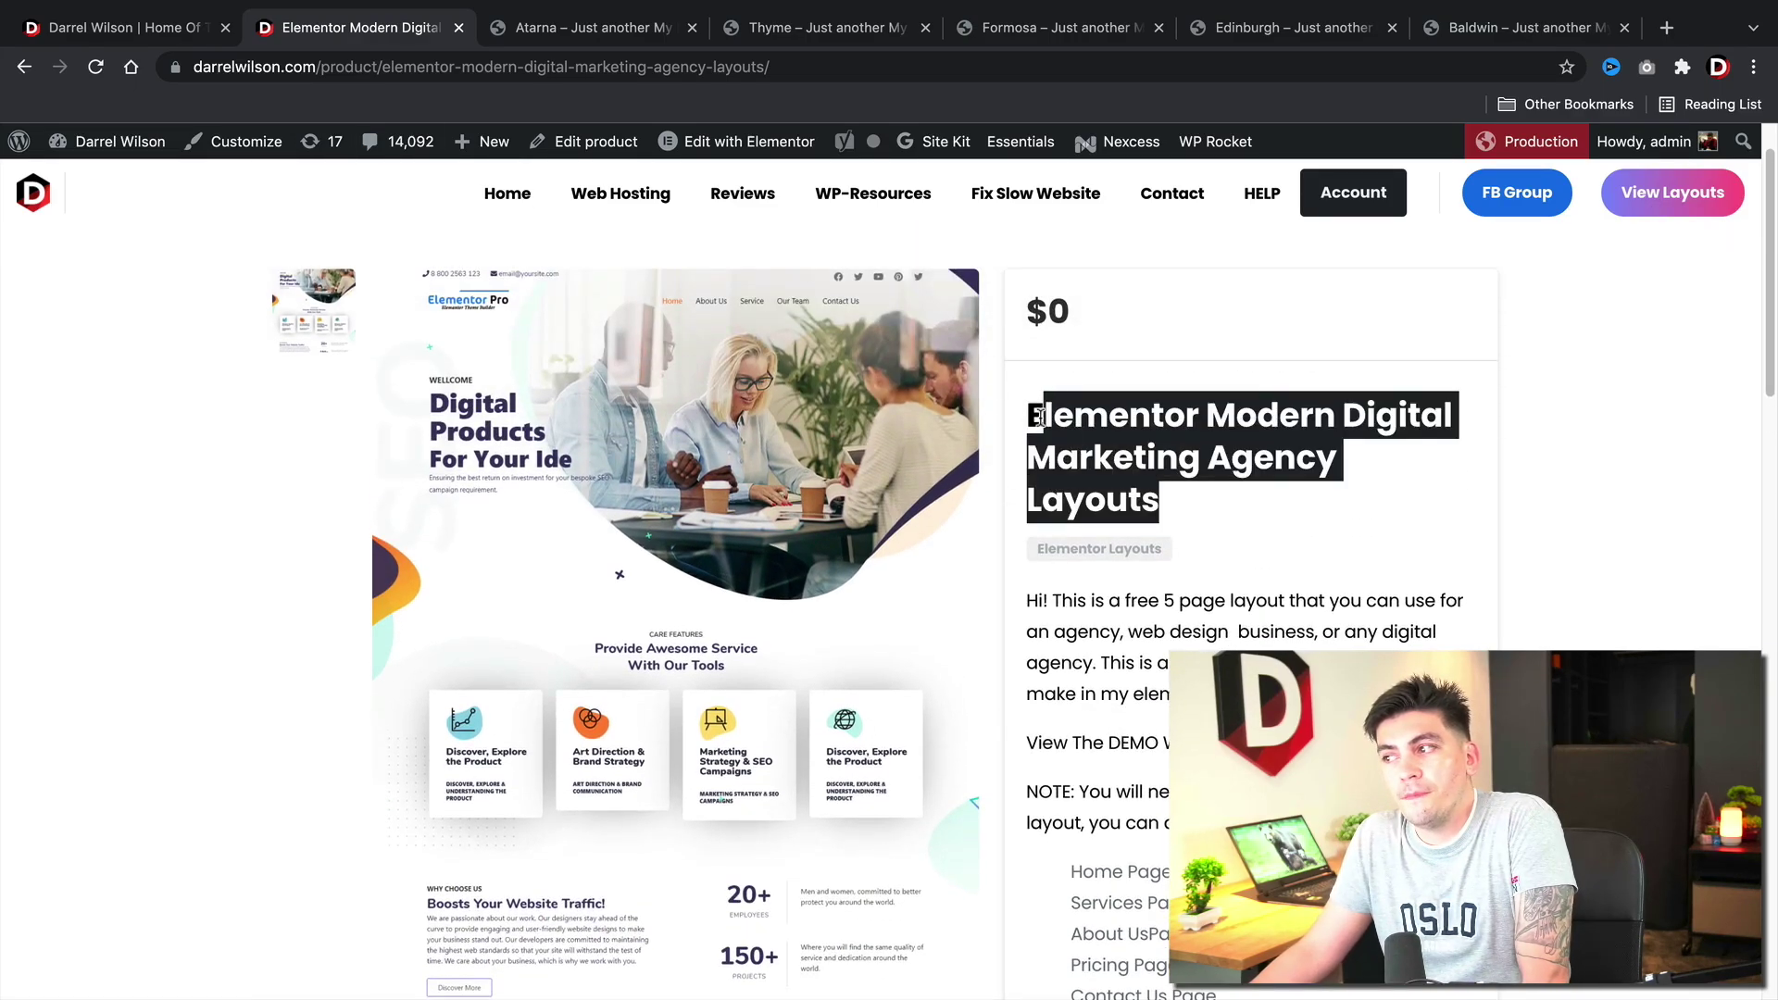
Step: Preview Marketing & IT Agency Layouts, then open Creative Digital Agency Layouts from the listing
left_click(24, 65)
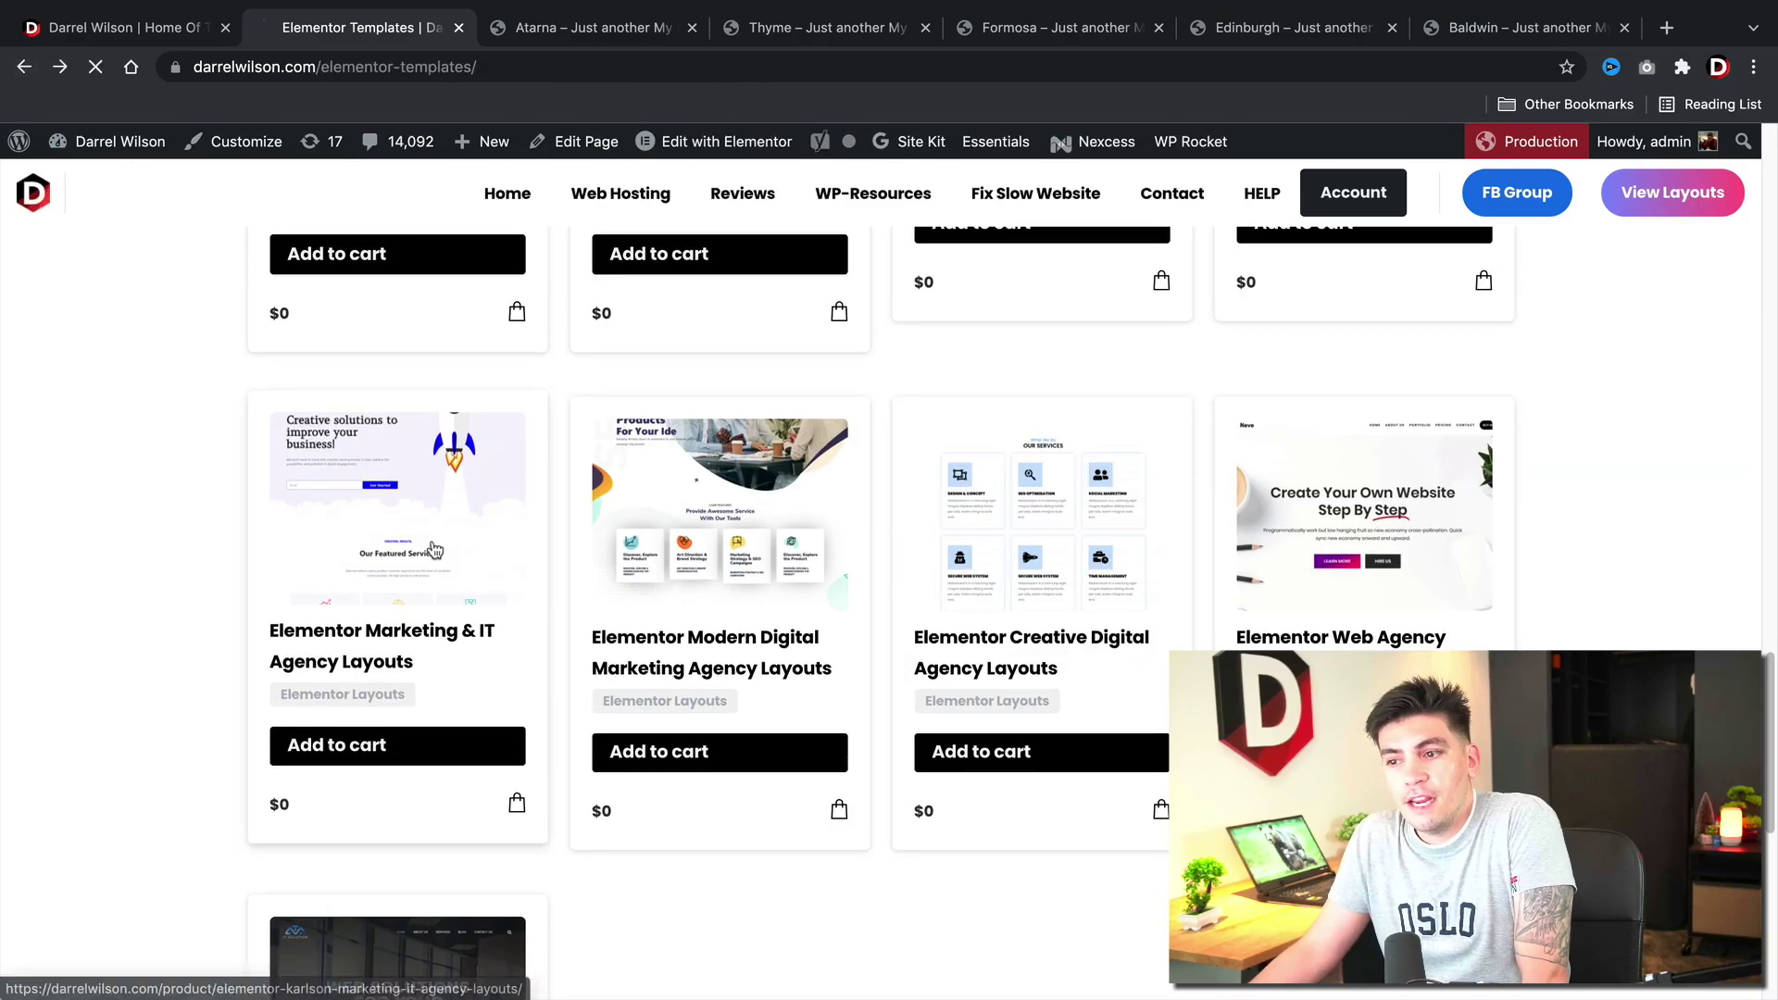
left_click(433, 552)
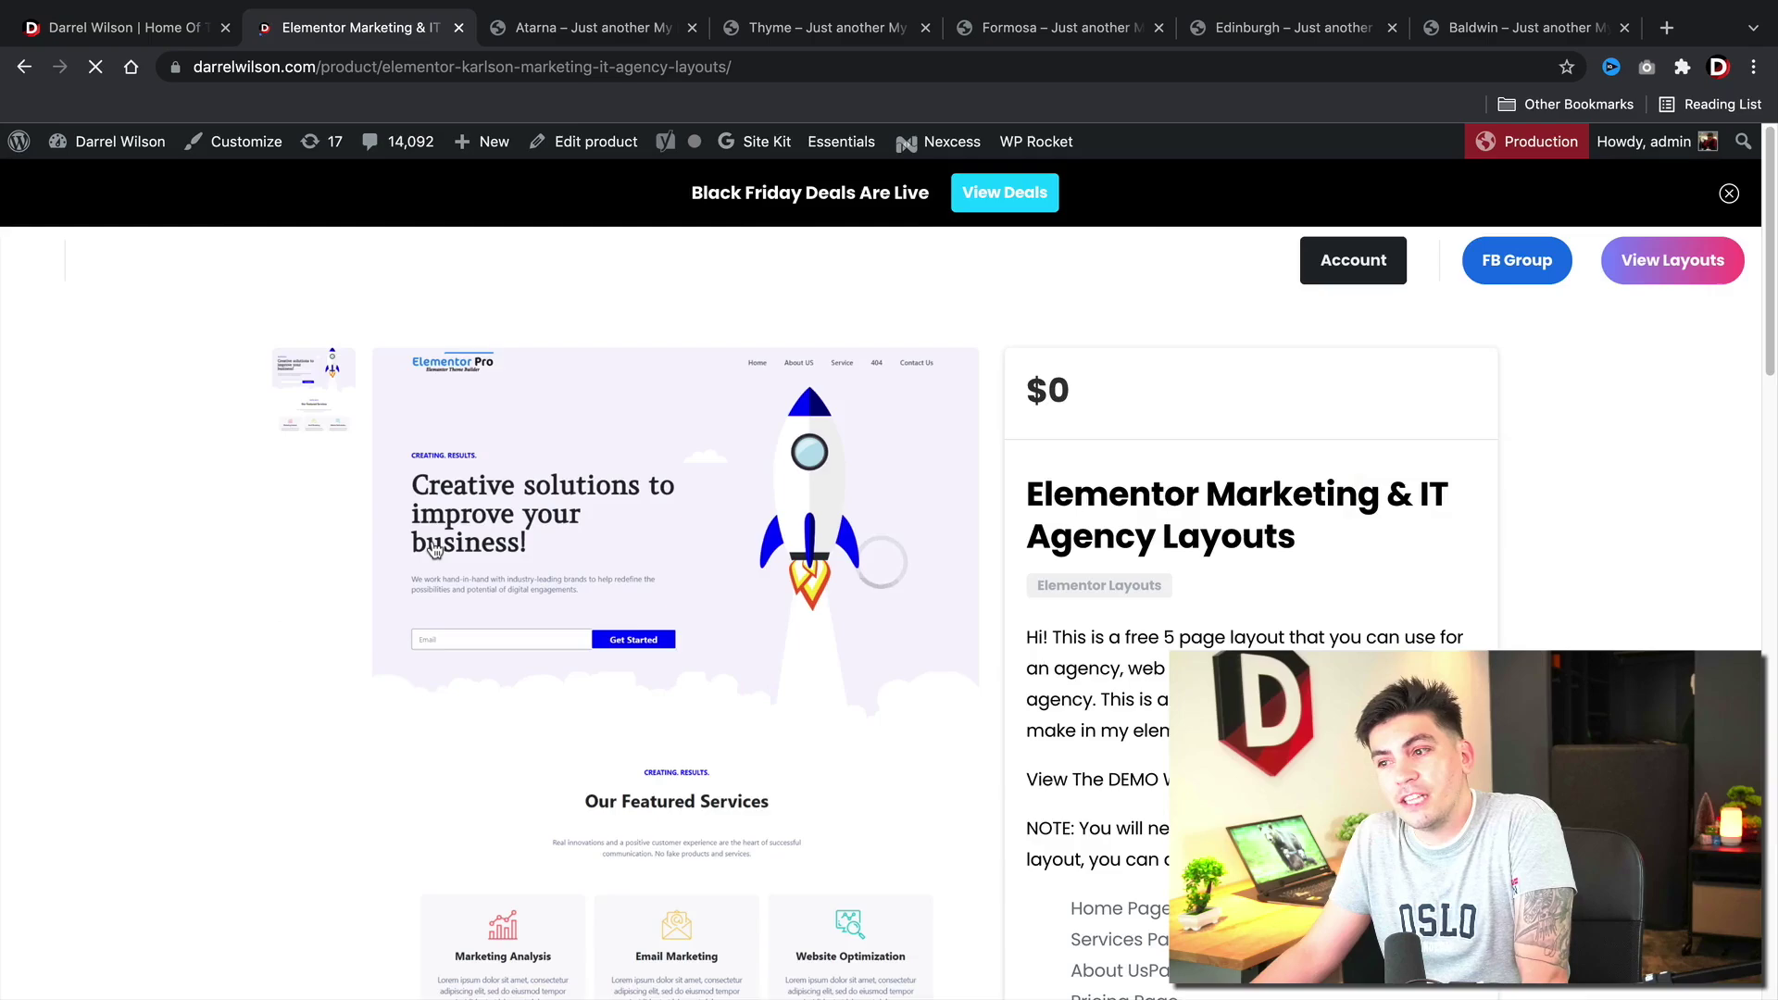
scroll(1003, 738, "down", 1)
scroll(1056, 747, "down", 2)
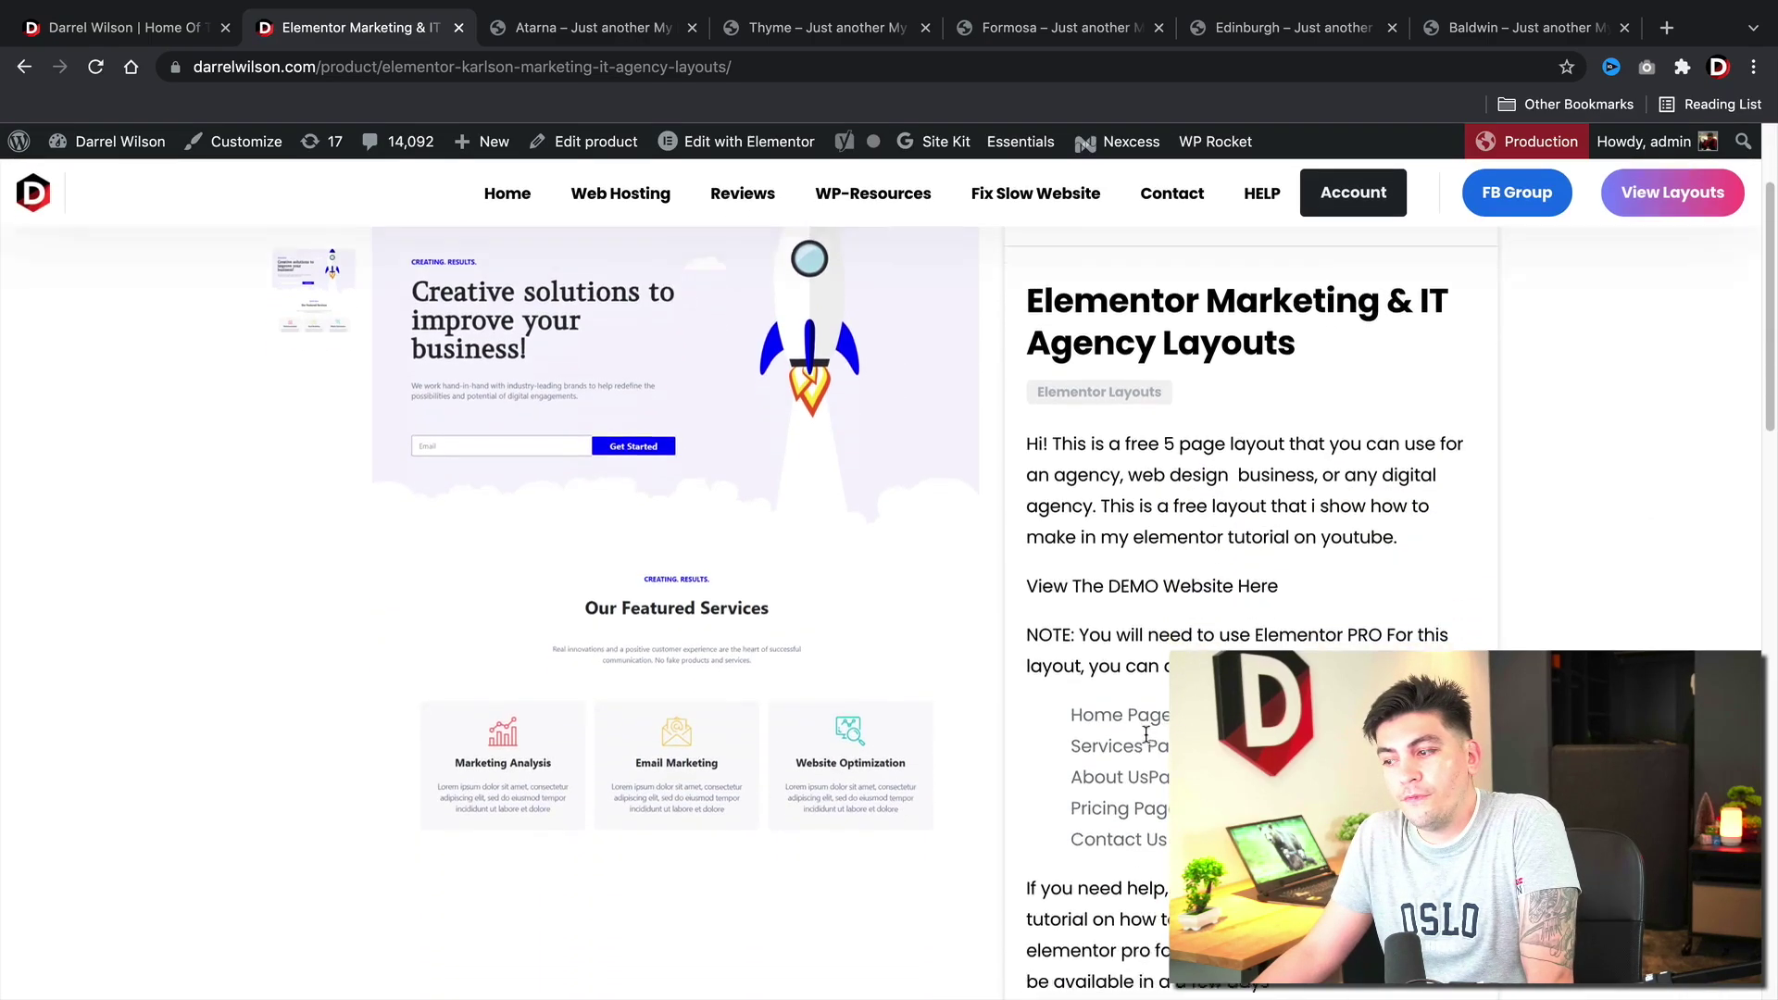
scroll(955, 690, "up", 1)
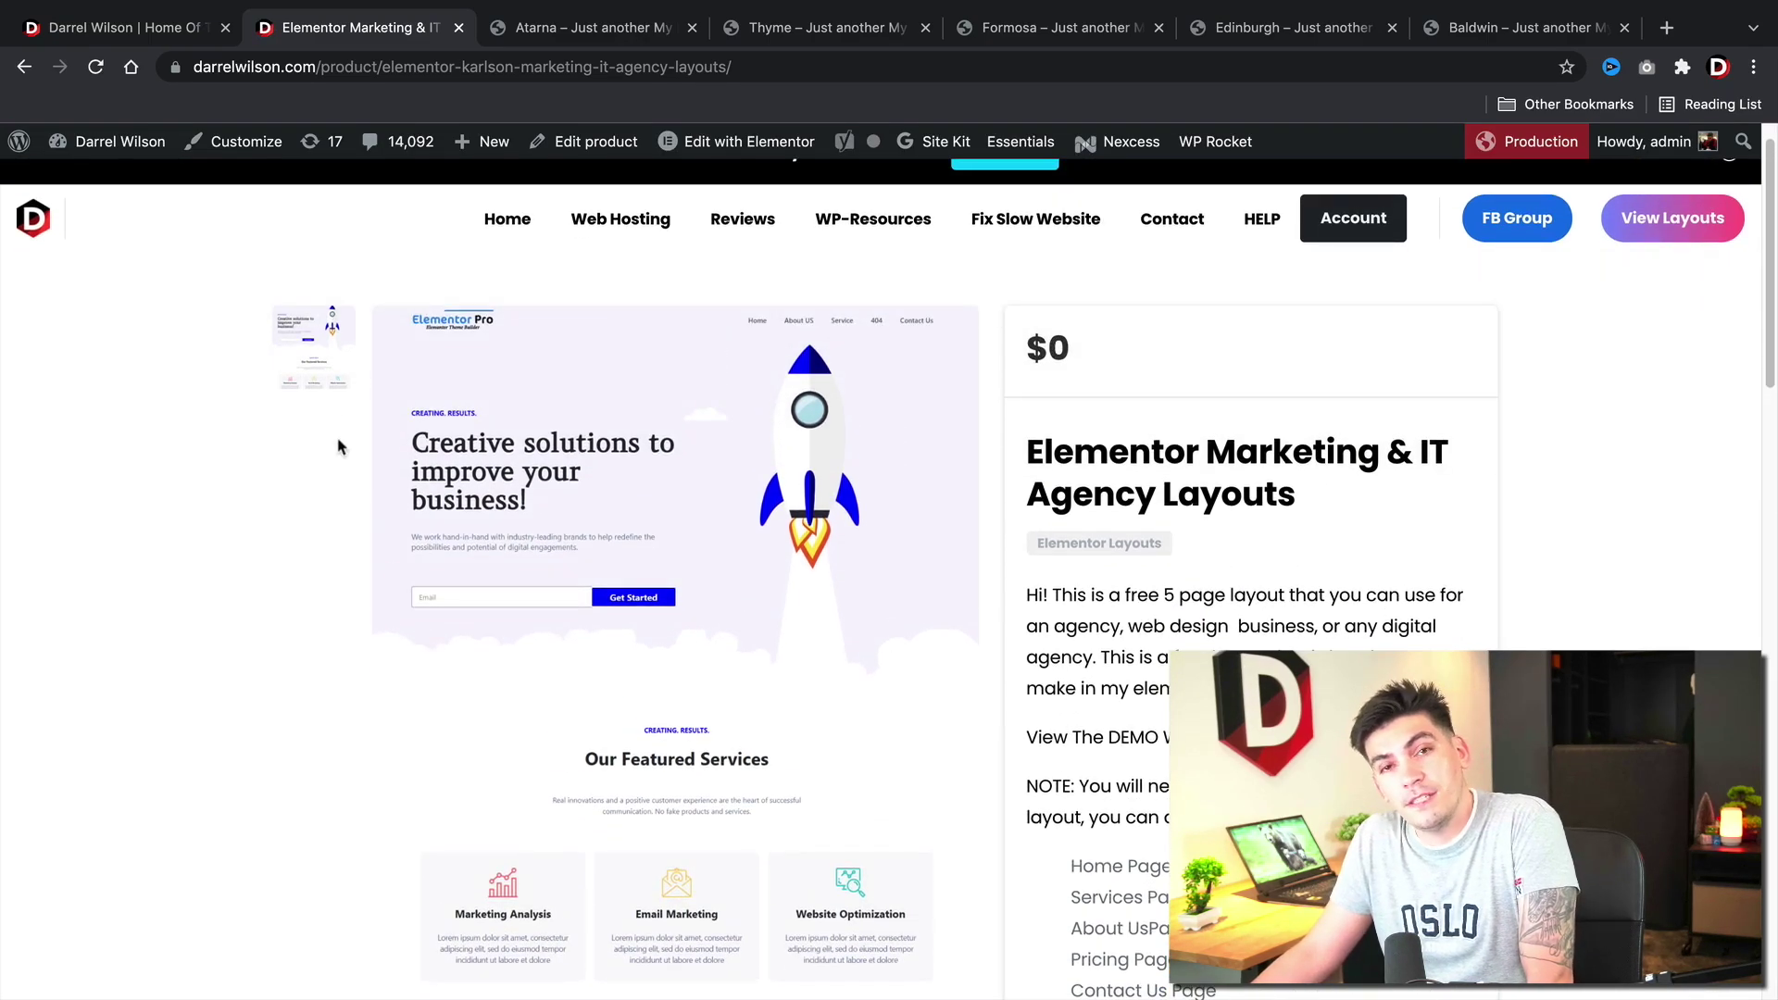
left_click(24, 66)
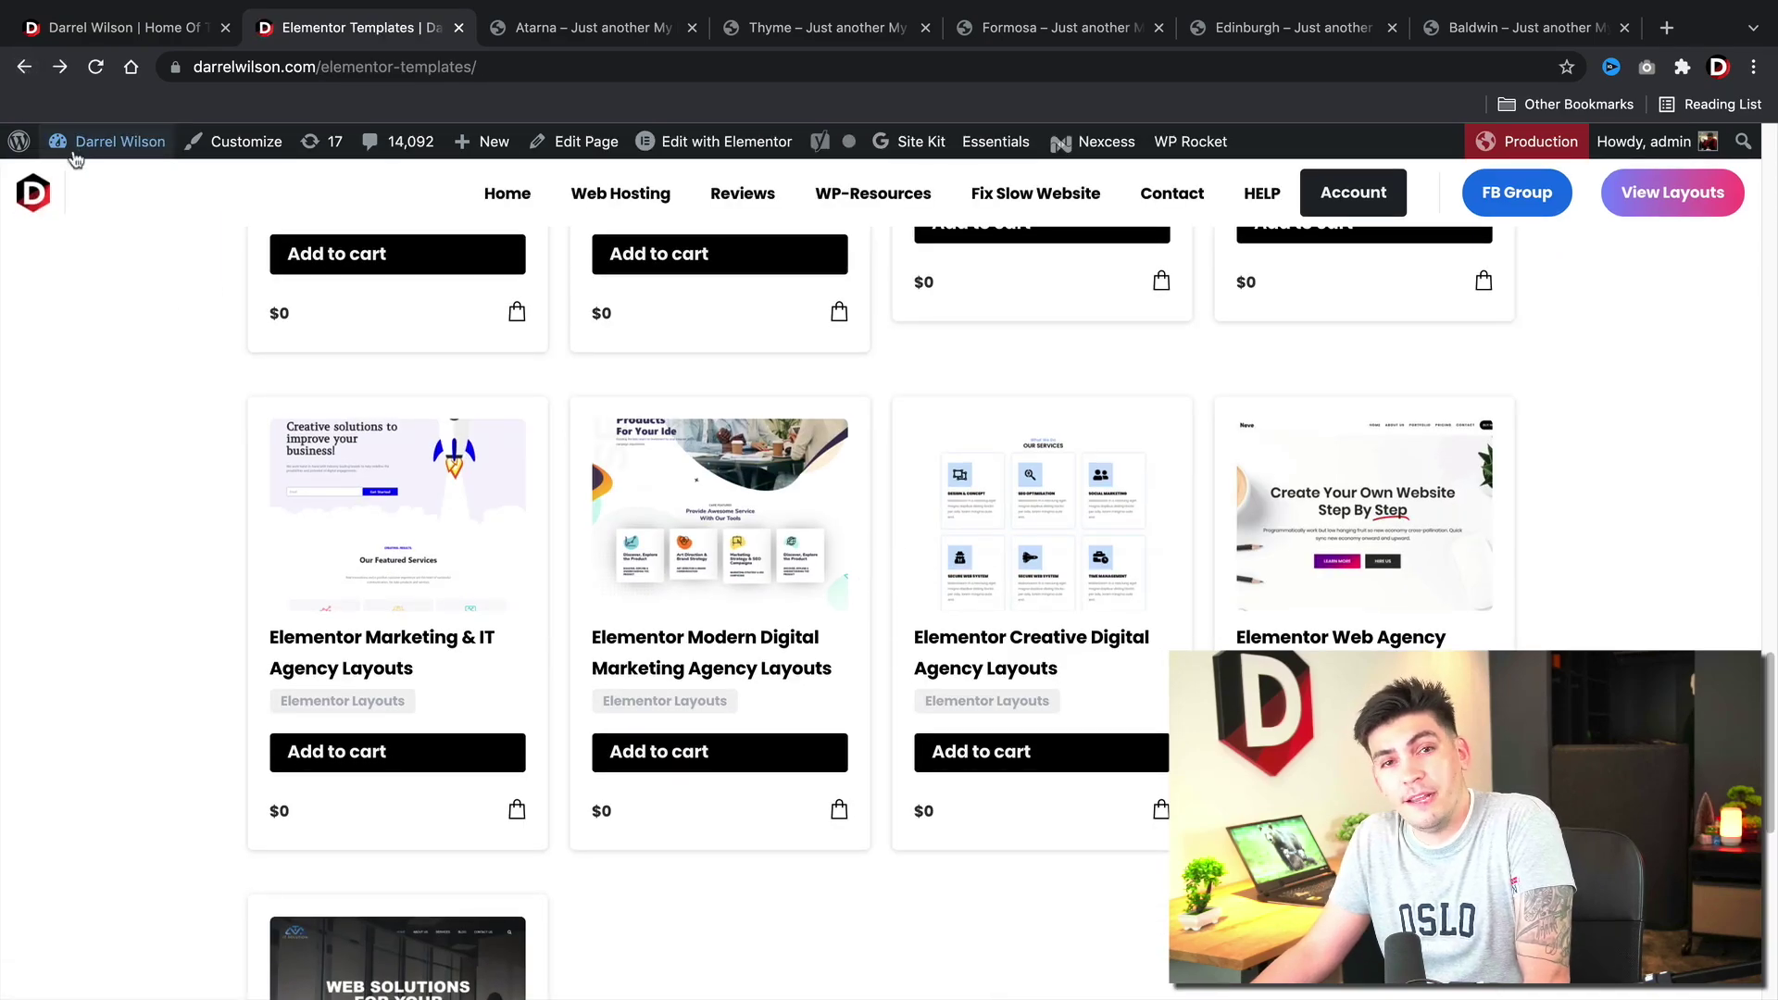
left_click(1070, 539)
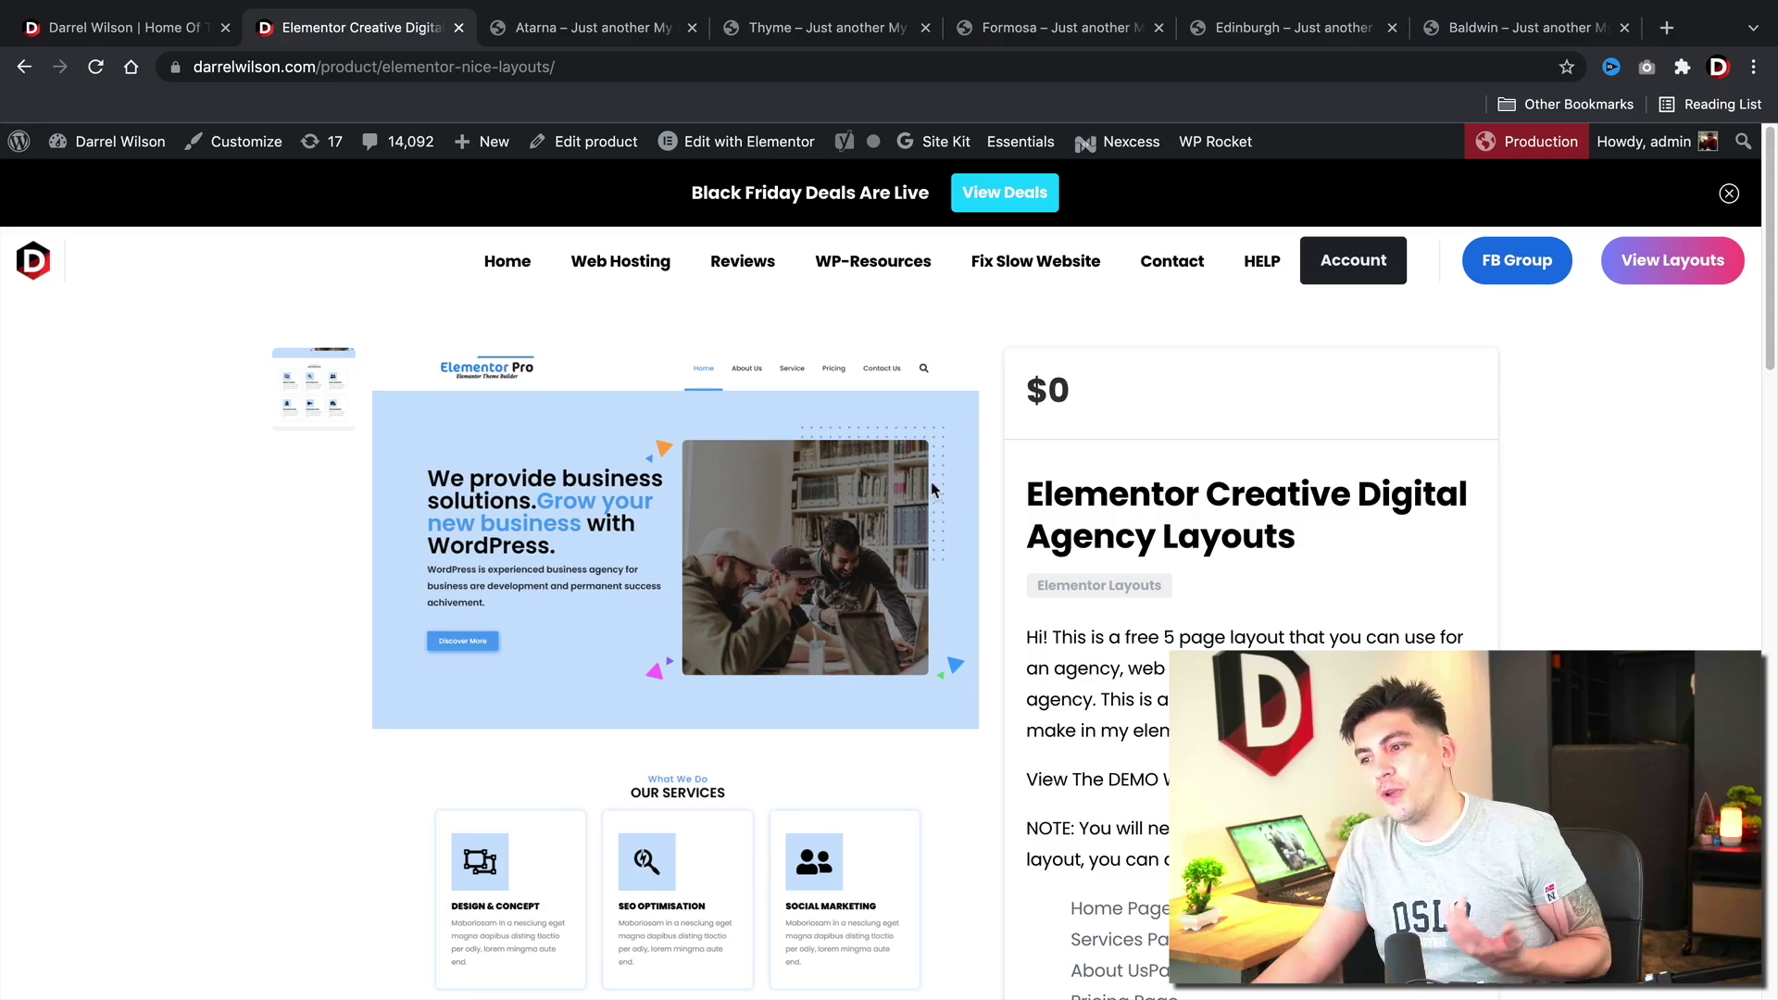
scroll(906, 634, "down", 3)
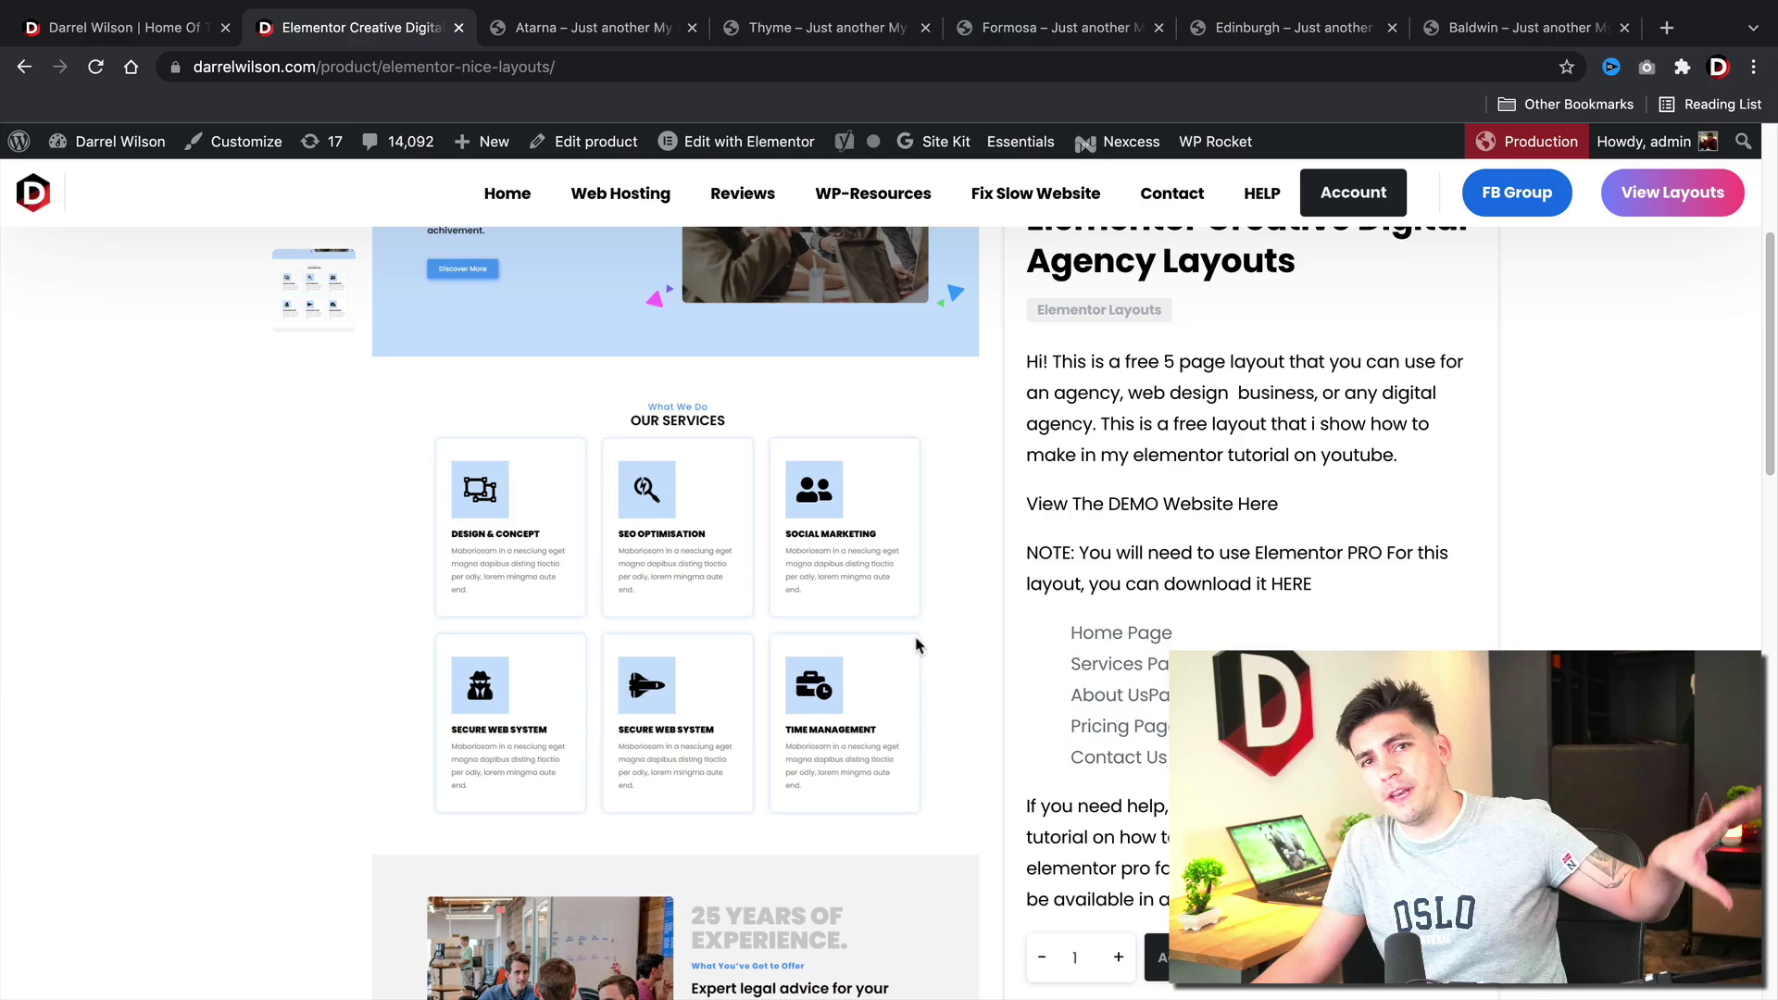
scroll(913, 632, "down", 2)
scroll(908, 633, "down", 4)
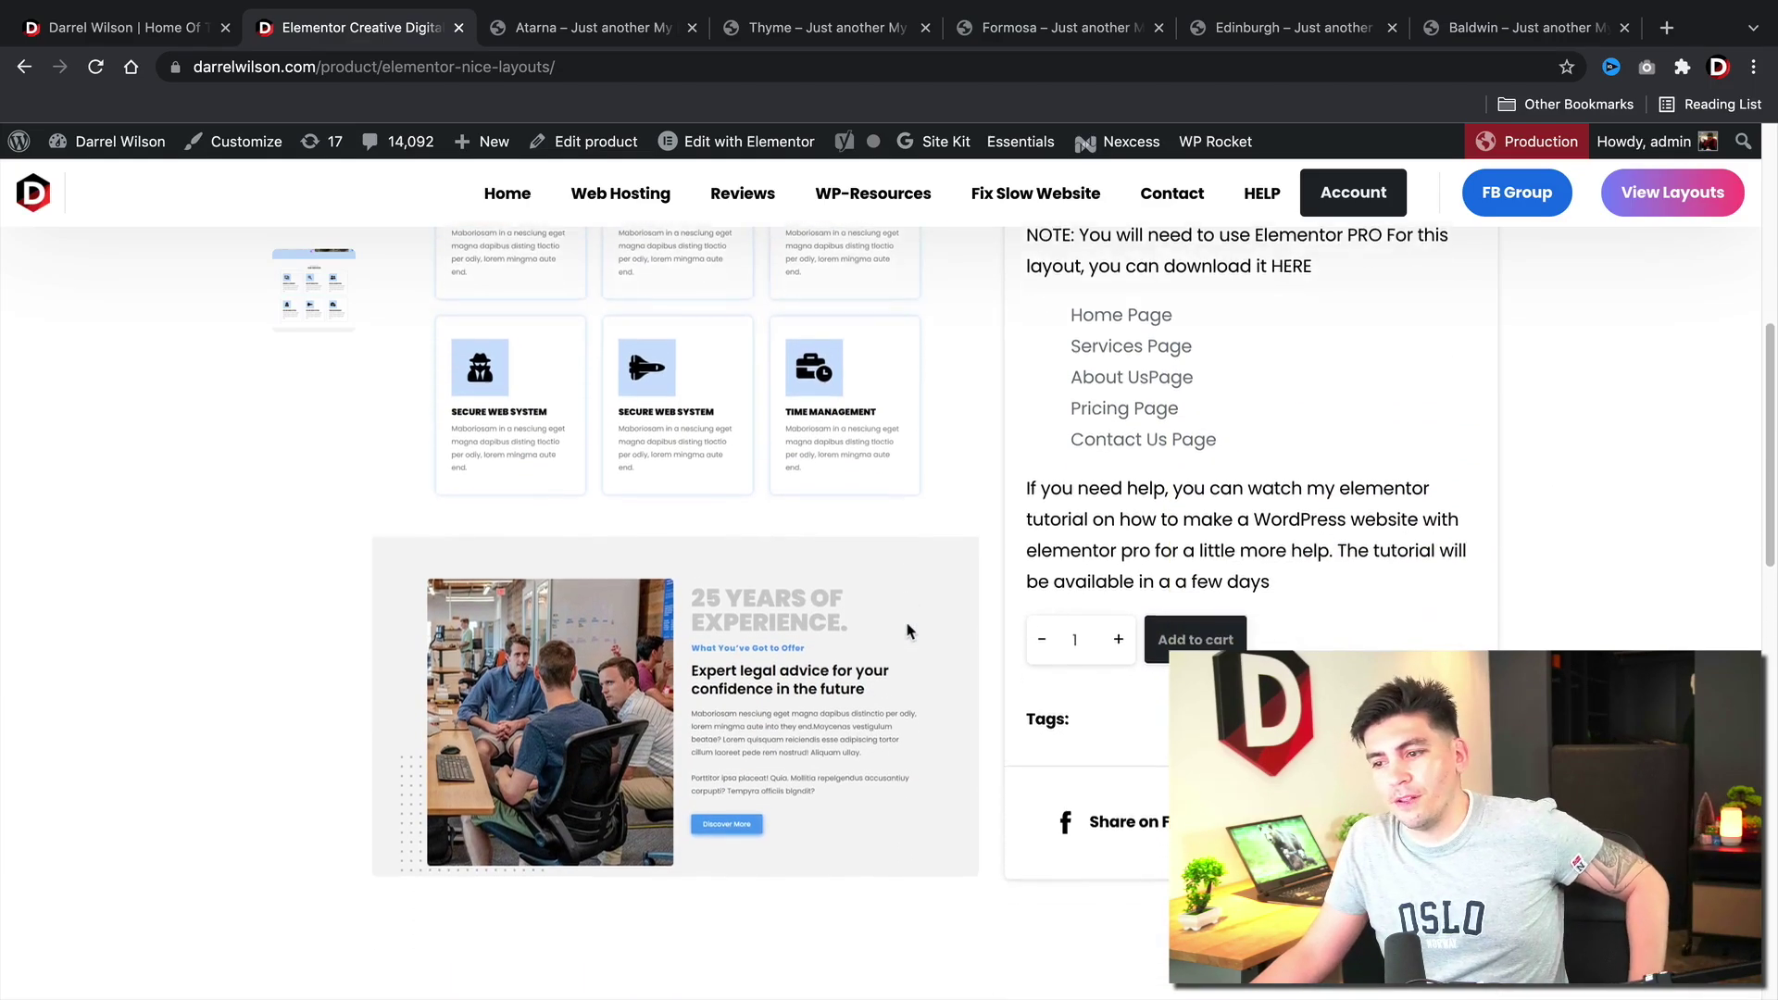
scroll(908, 632, "up", 5)
scroll(907, 632, "up", 4)
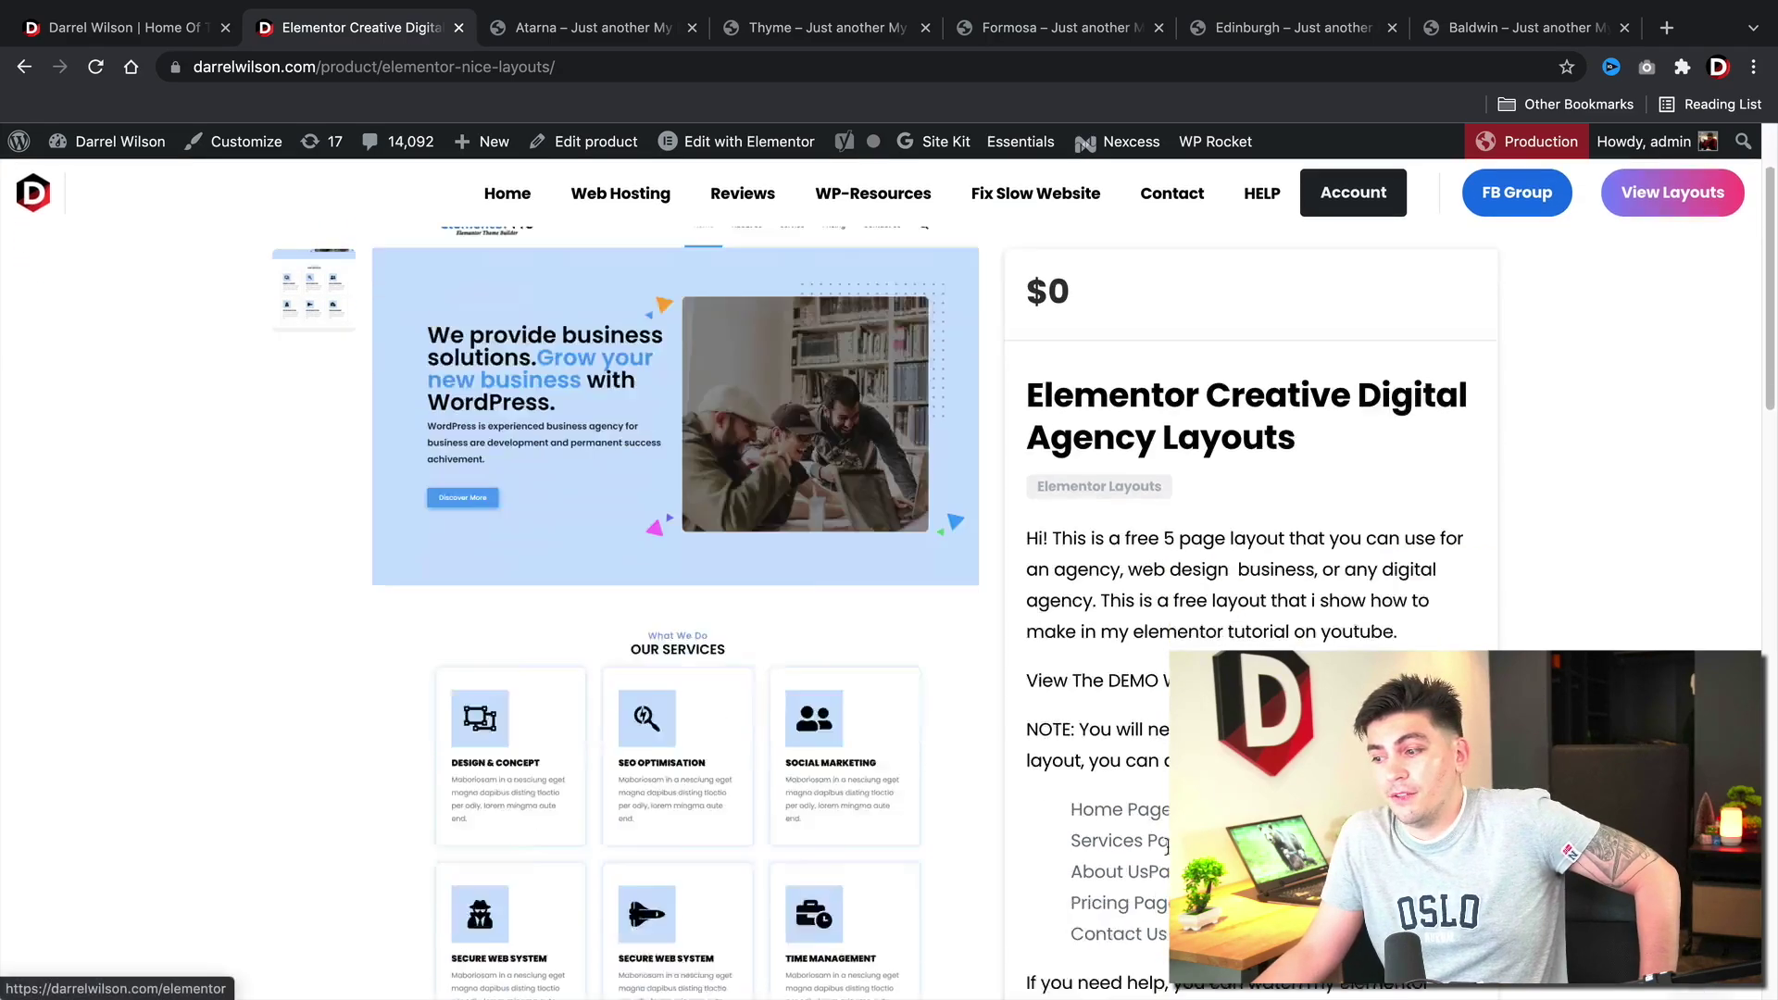
scroll(1133, 576, "down", 3)
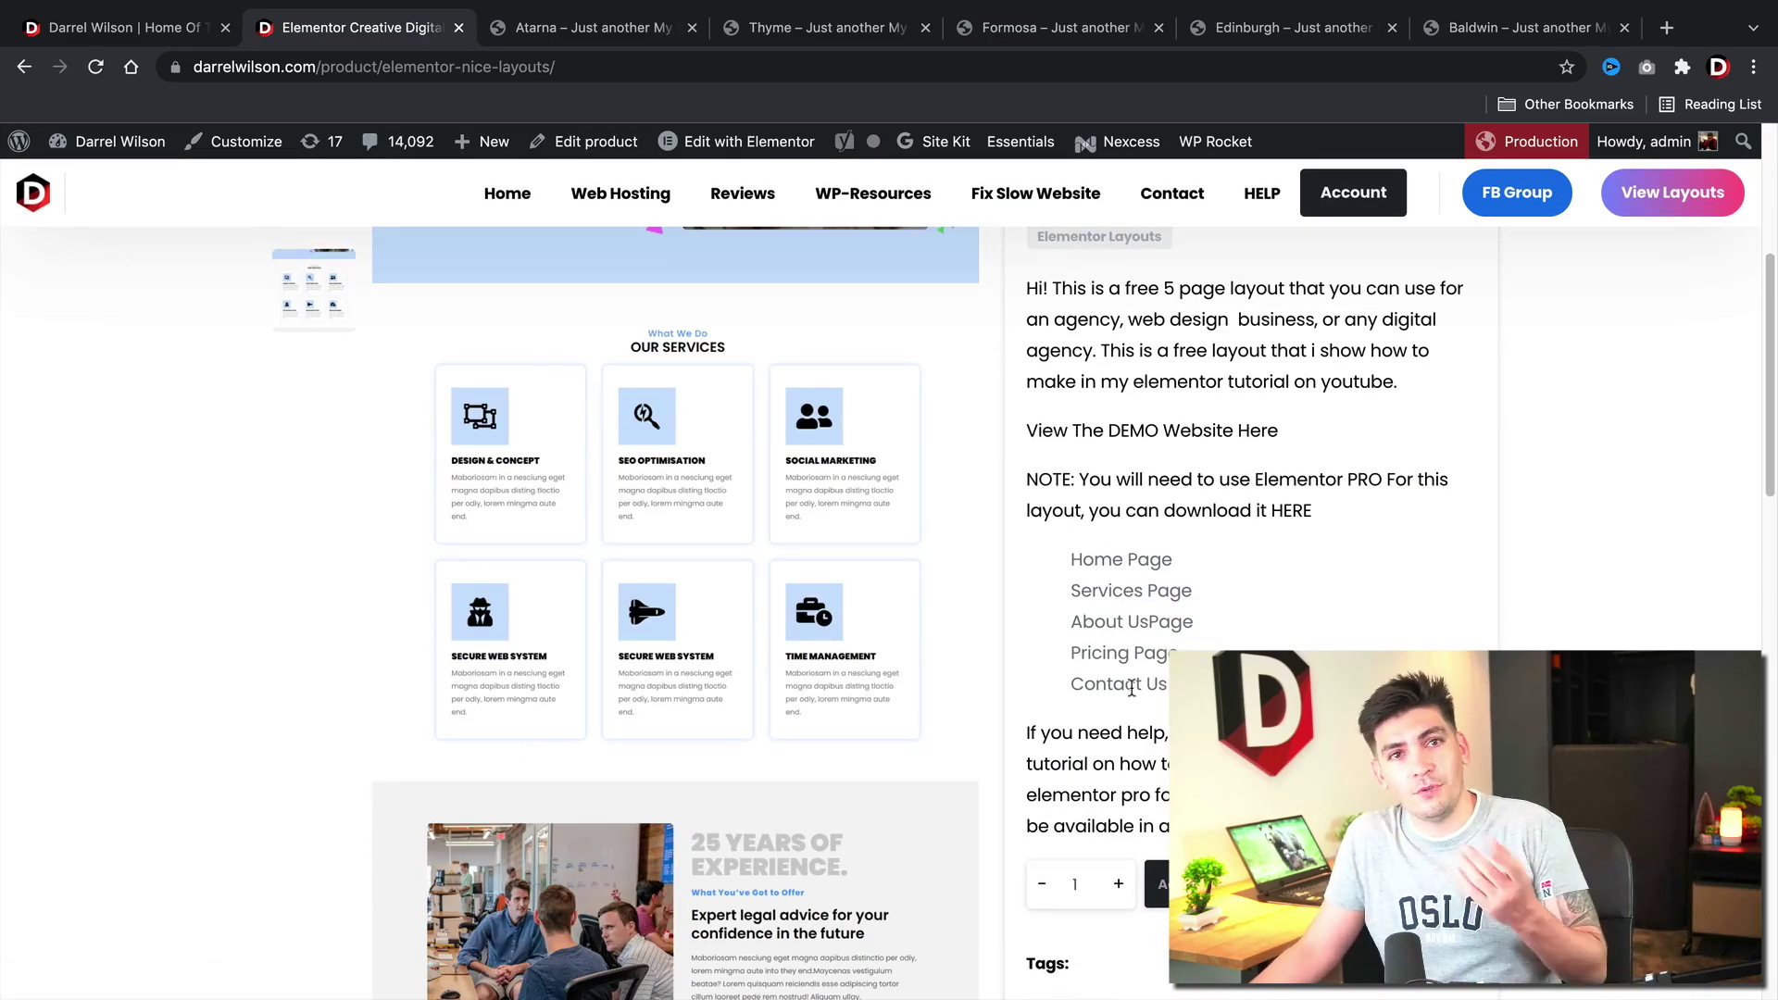
scroll(990, 670, "up", 1)
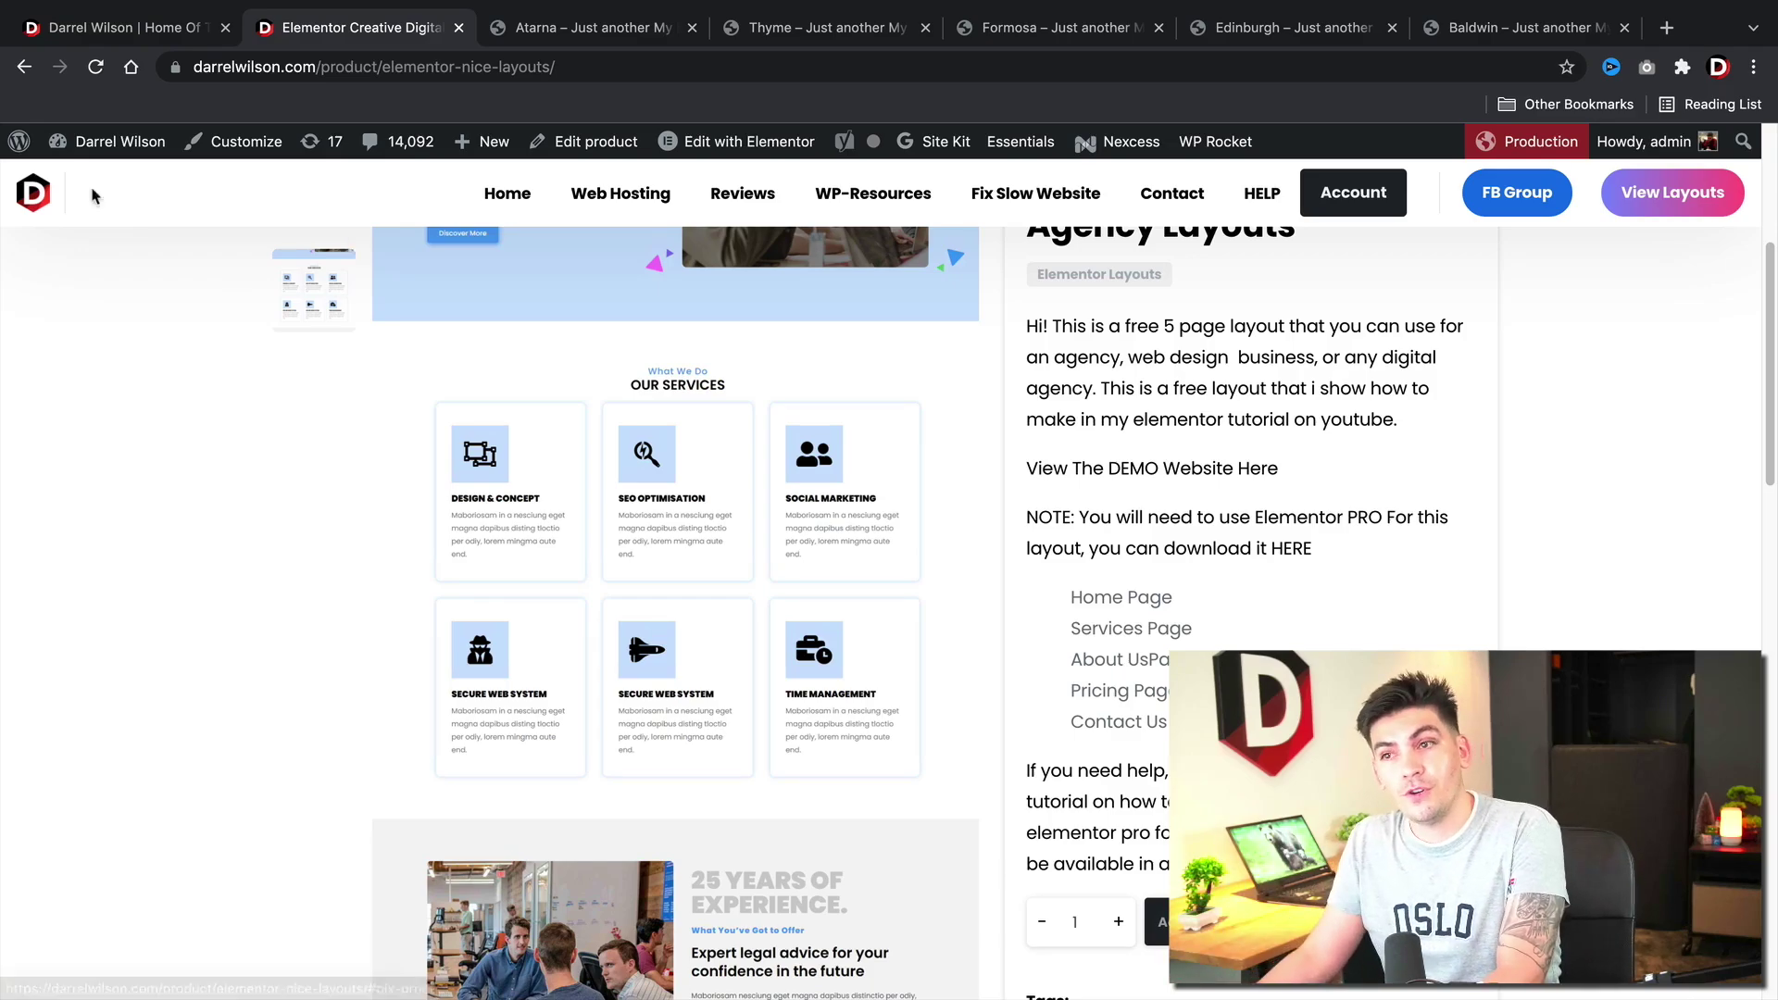
Step: Go back to the free templates listing, up to the Thyme, Formosa, Edinburgh and Baldwin kits
left_click(24, 67)
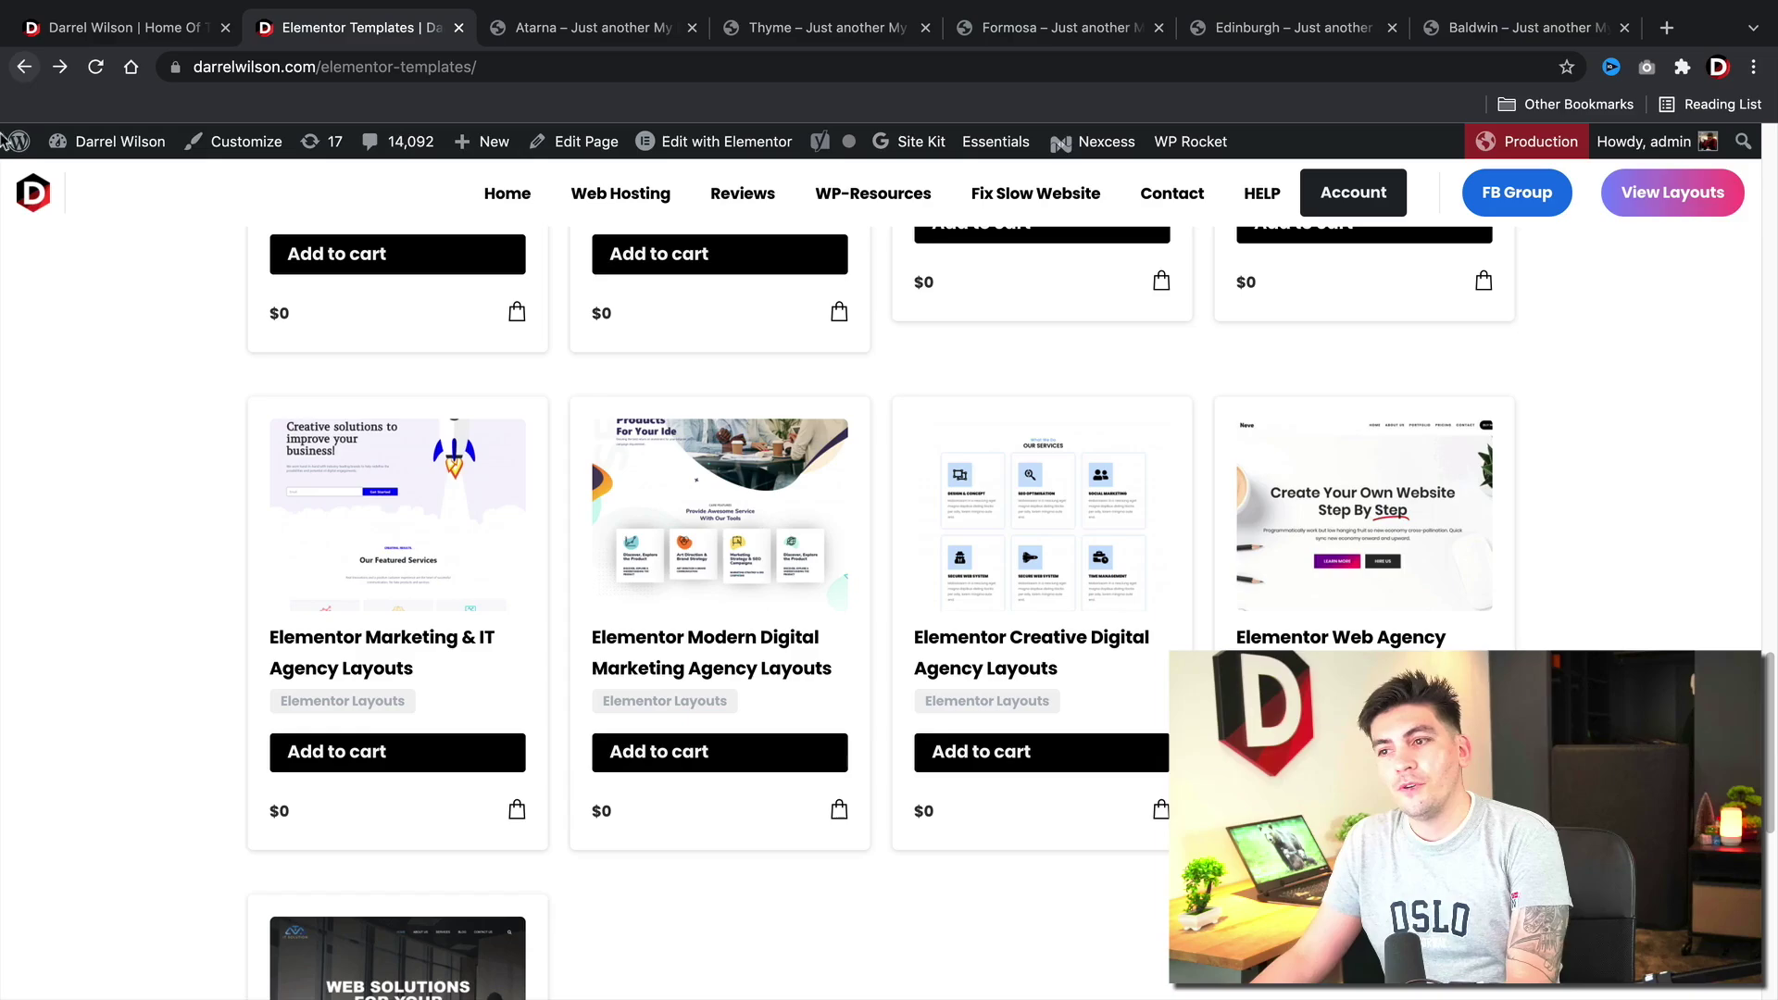
scroll(232, 547, "up", 5)
scroll(232, 547, "up", 6)
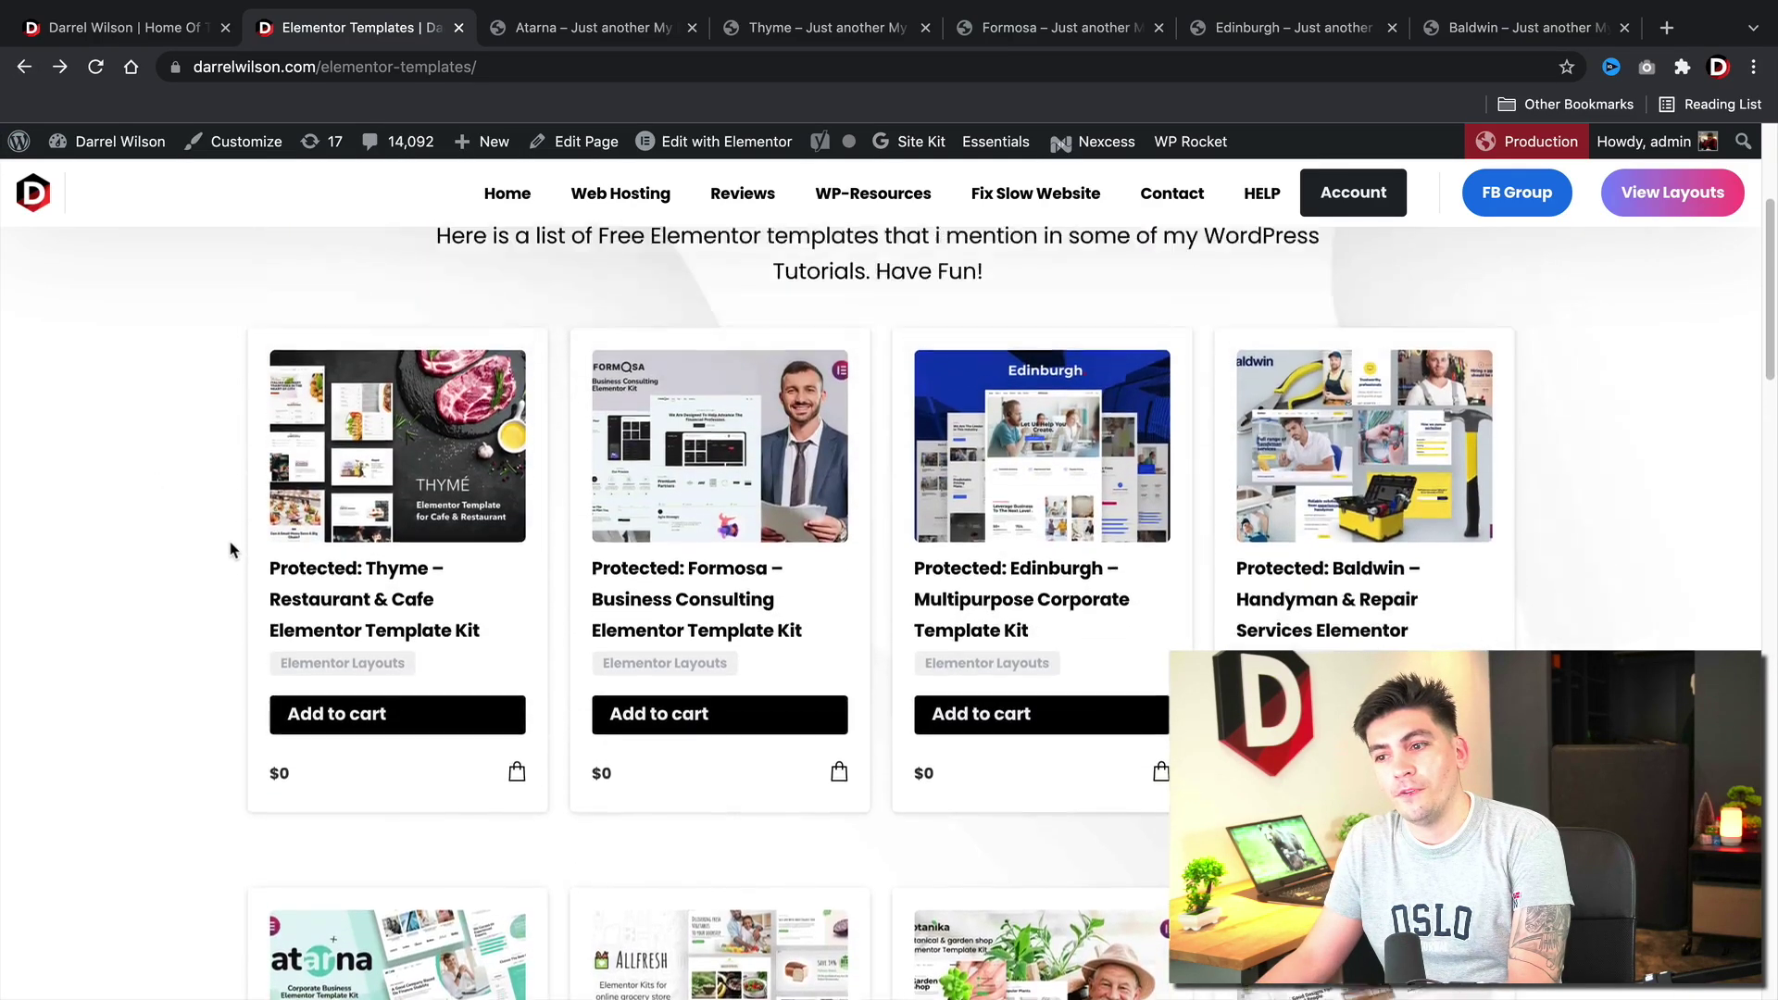
scroll(231, 551, "down", 1)
scroll(232, 550, "up", 1)
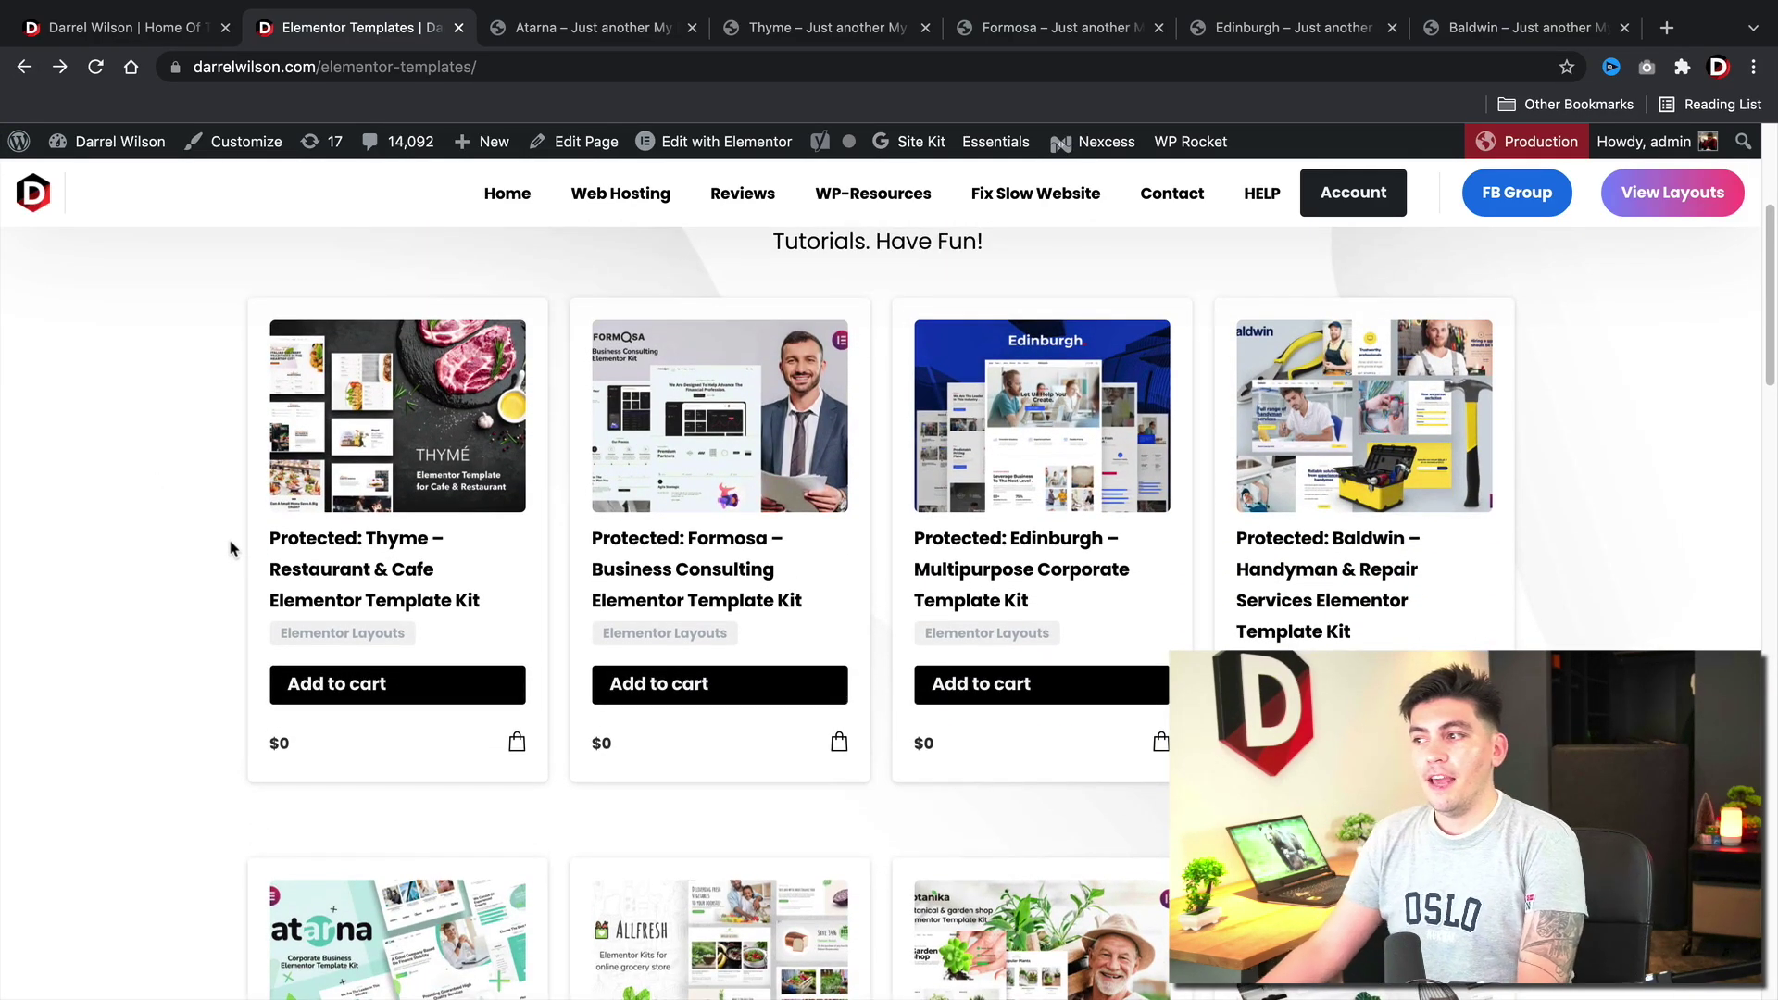